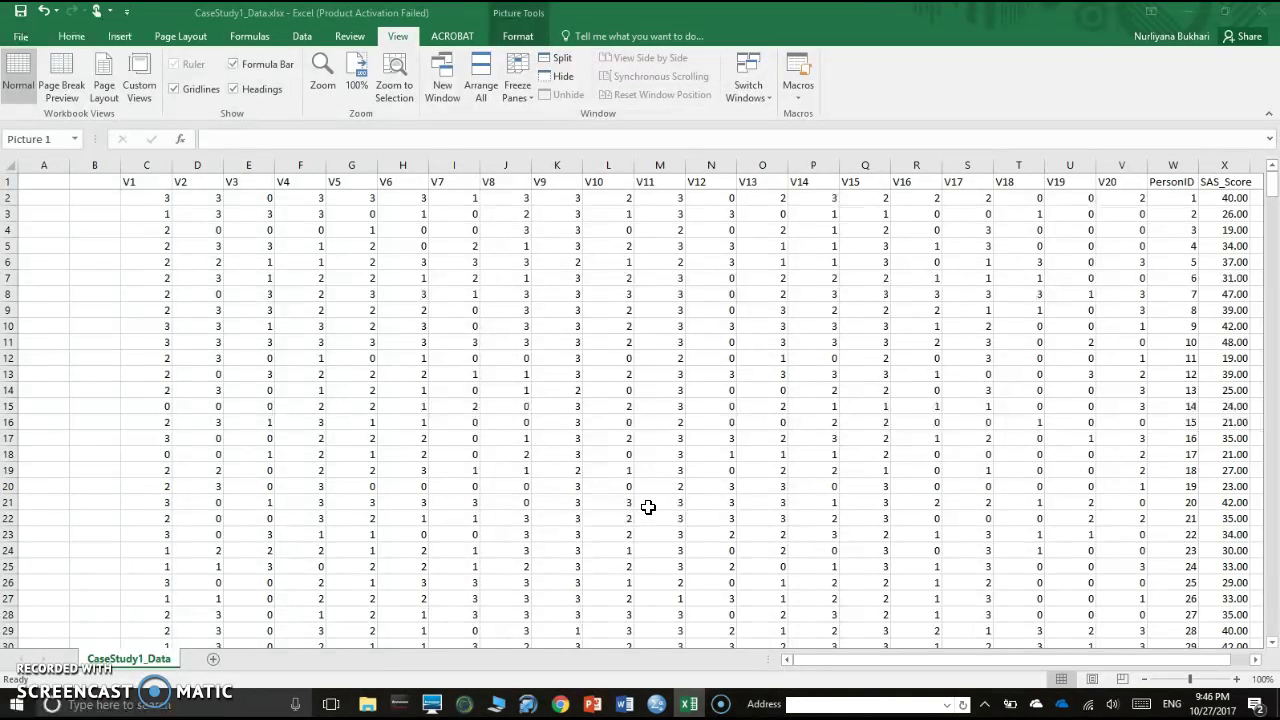
Step: Review the V1–V20 responses and SAS_Score values from the first record through the last one and the formula pictures beside them
scroll(631, 277, down, 2)
scroll(631, 277, up, 2)
scroll(590, 203, down, 5)
scroll(590, 203, down, 4)
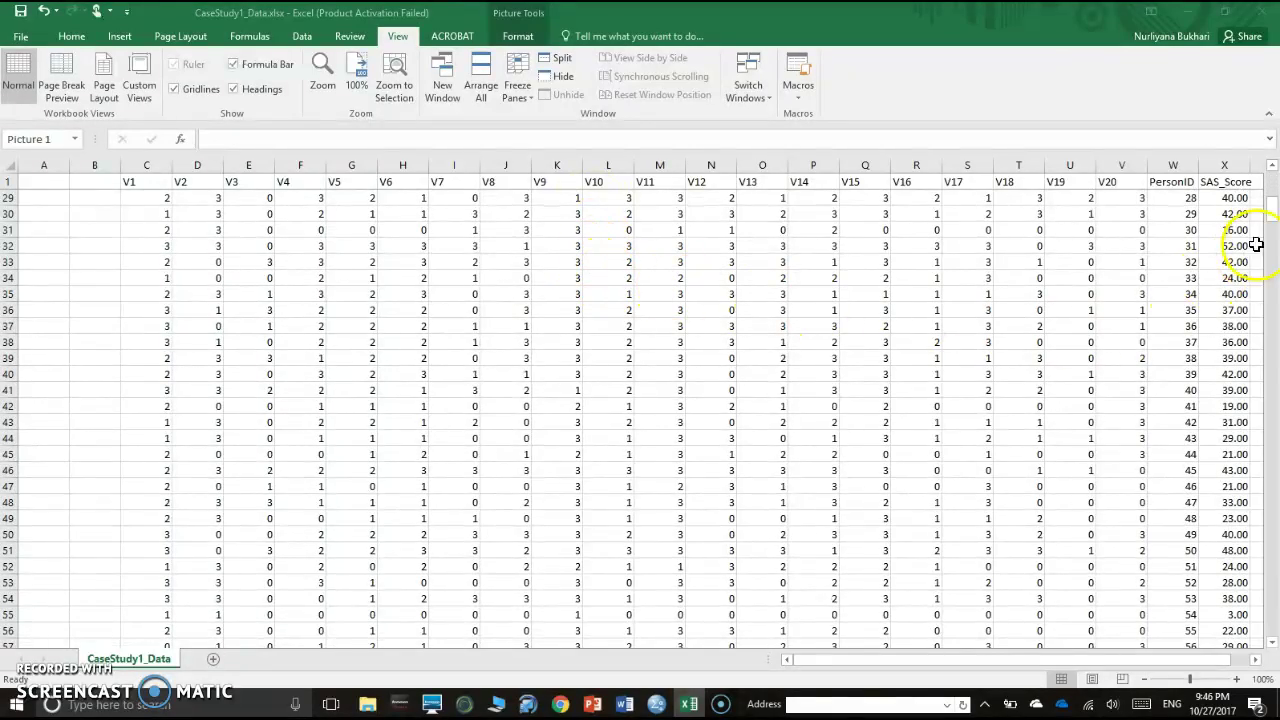
drag(1272, 205, 1273, 605)
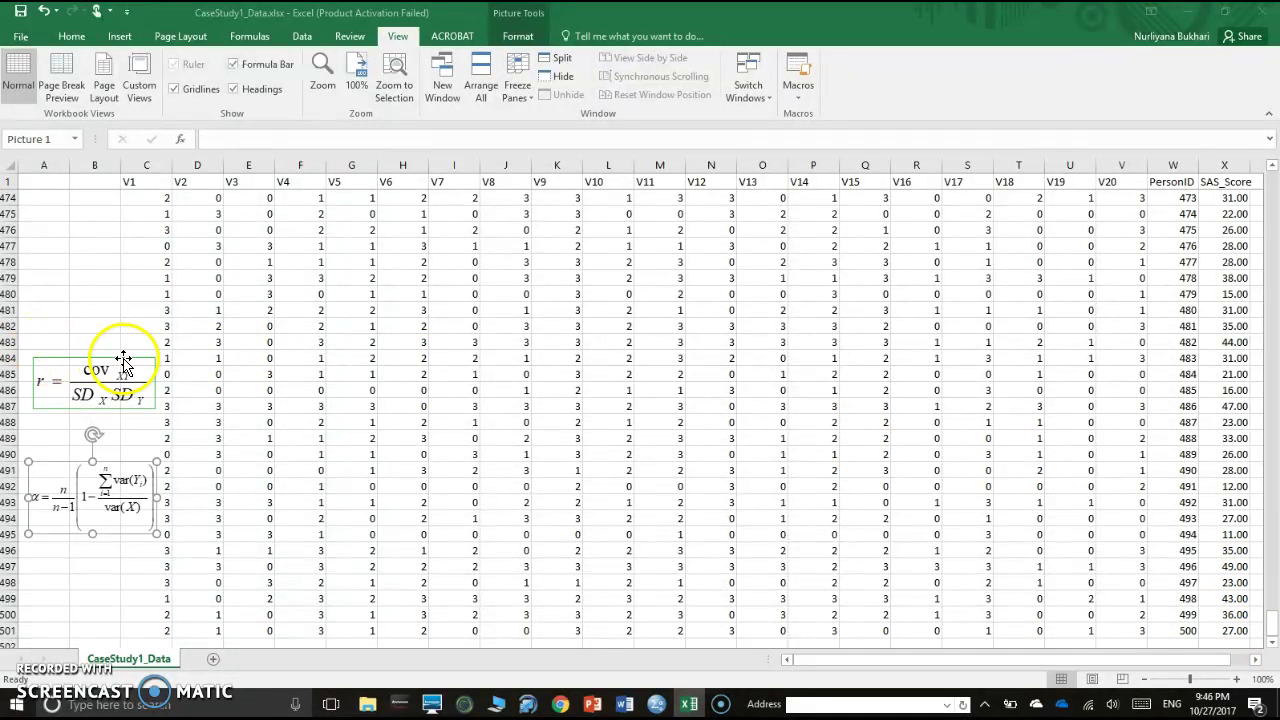
click(106, 327)
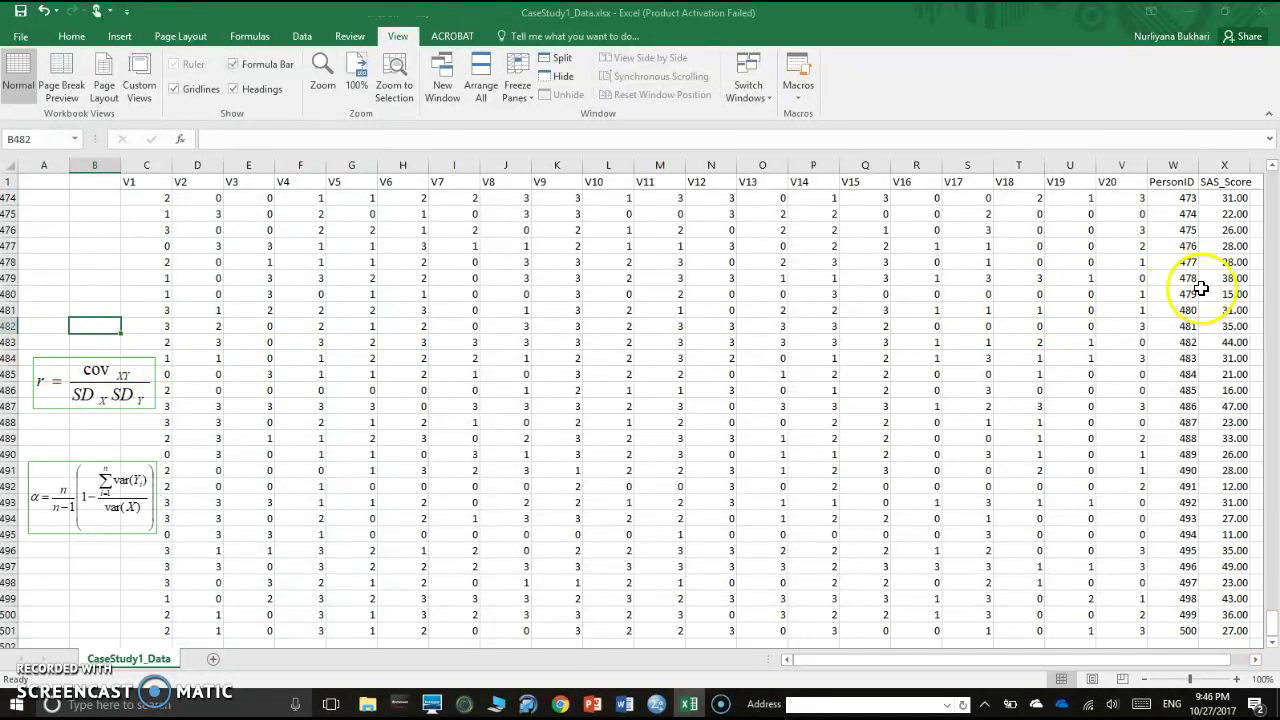
drag(1272, 622, 1272, 183)
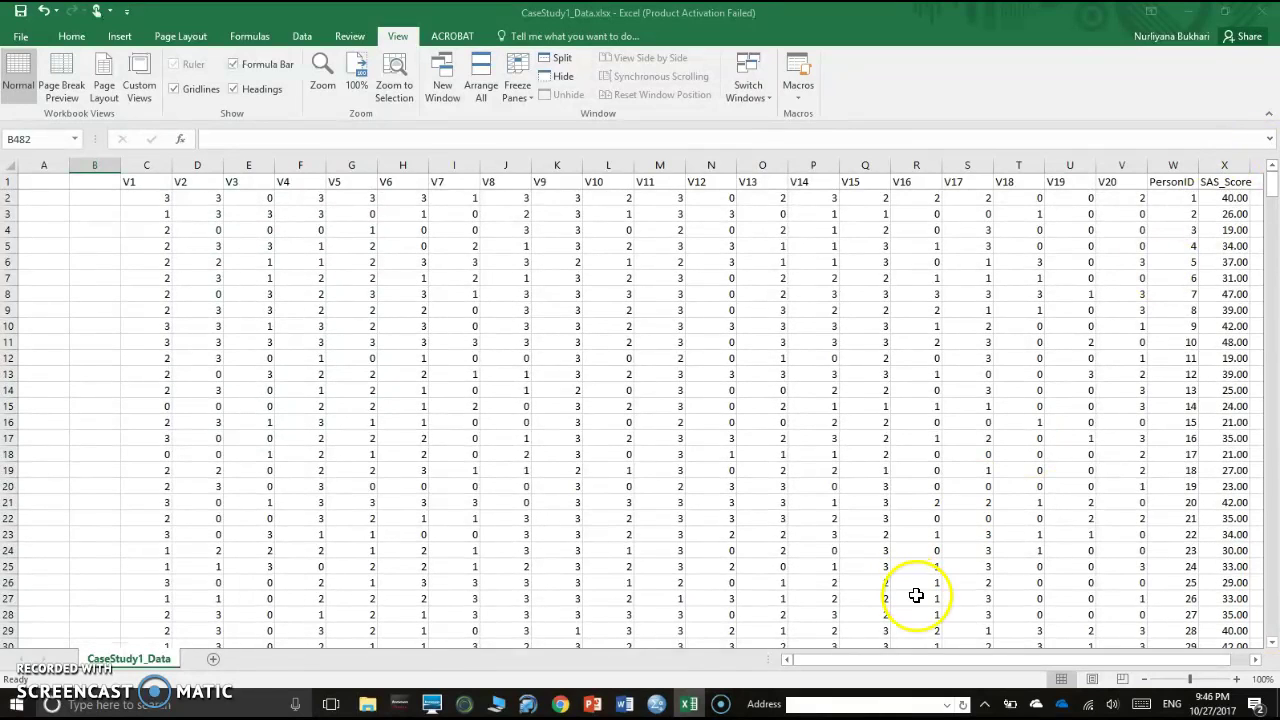
Step: Add the header SAS_Score_Xslx in cell Y1 and widen column Y to fit it
drag(894, 662, 1008, 664)
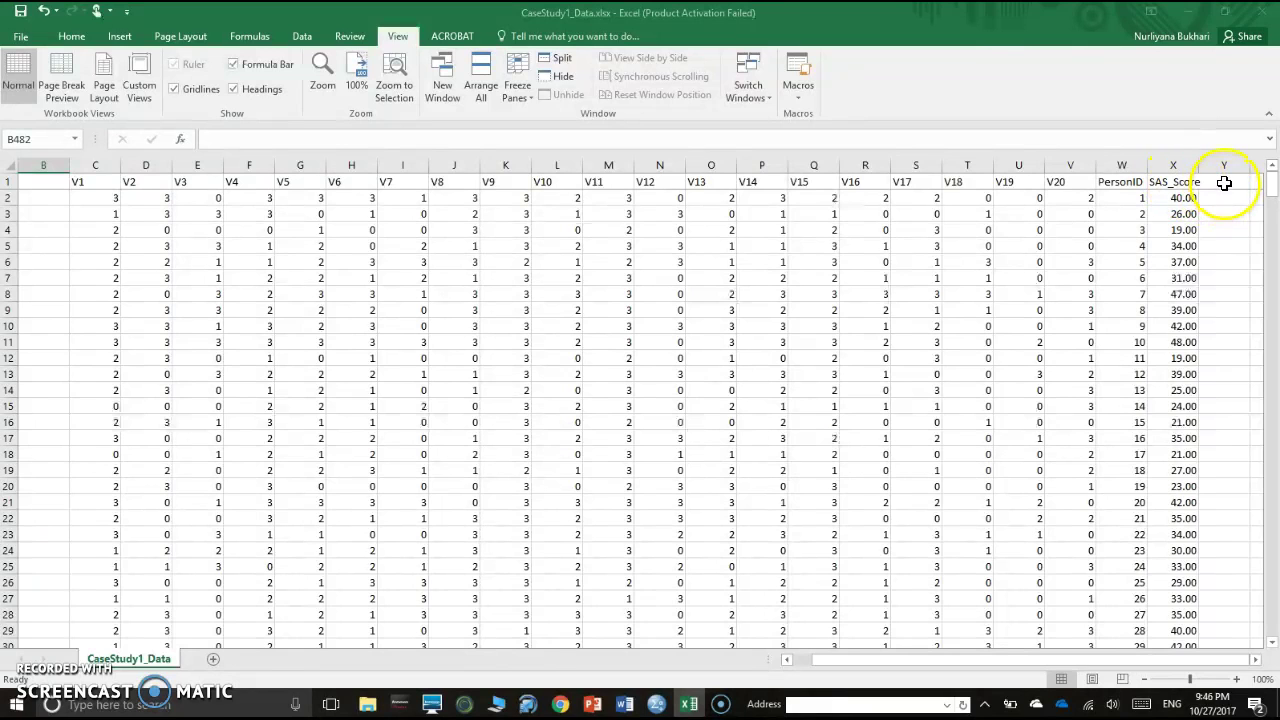
click(1224, 182)
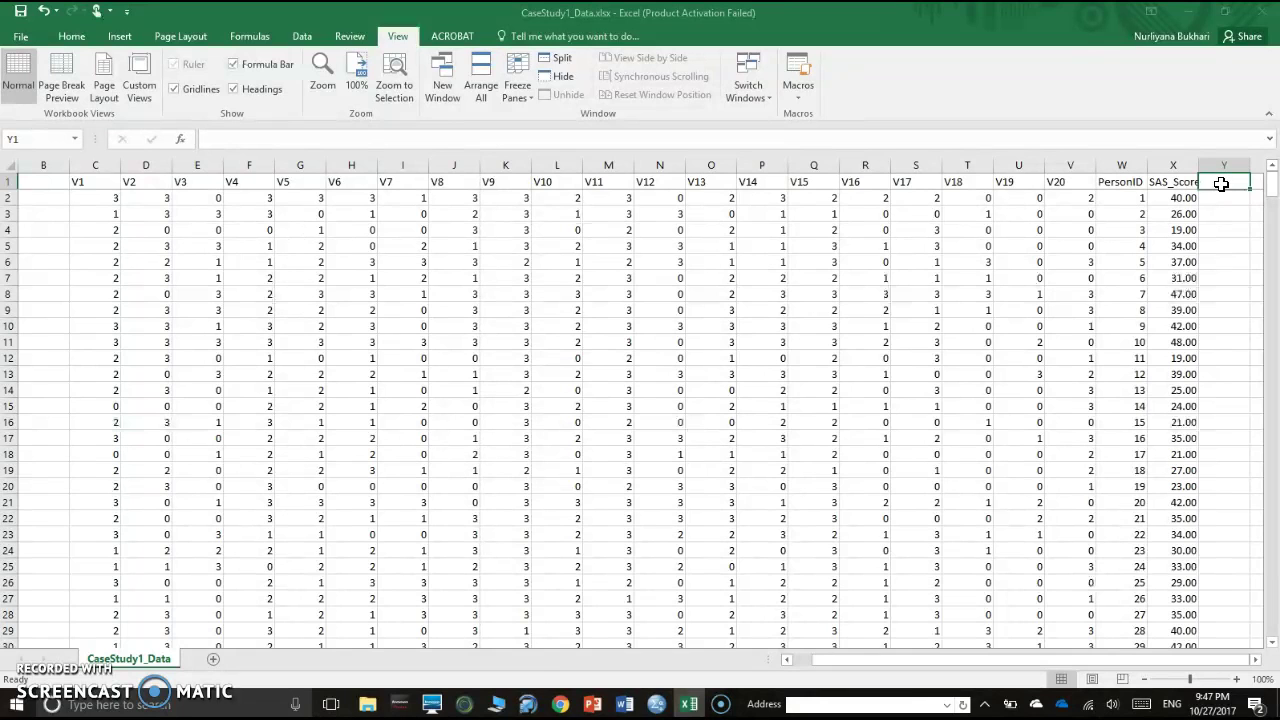
text(SAS)
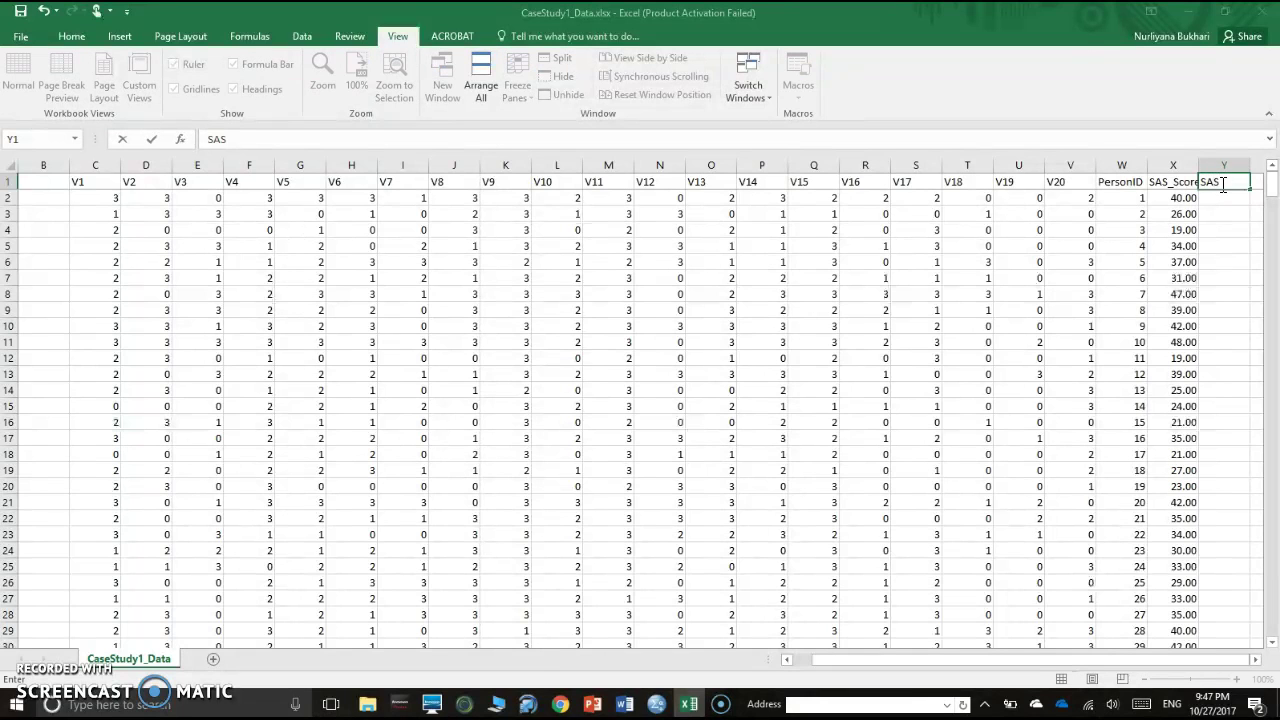
text(_Score)
text(Xslx)
click(1212, 165)
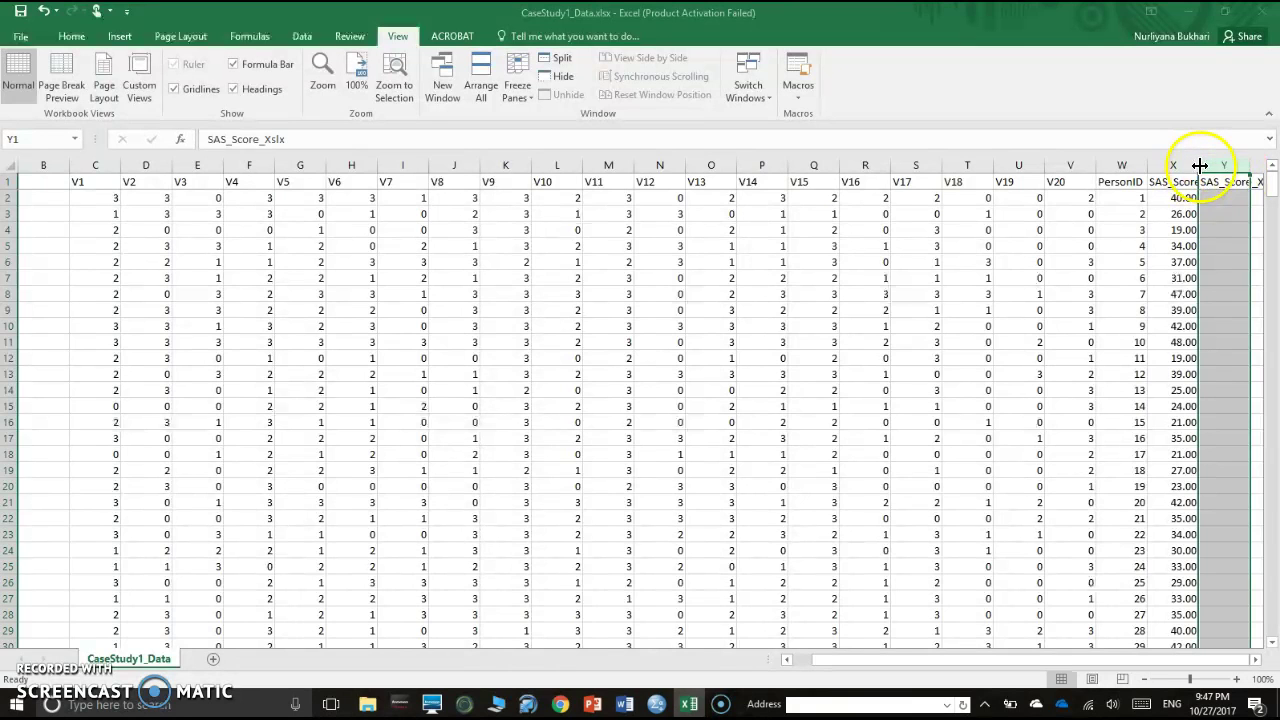
double_click(1251, 164)
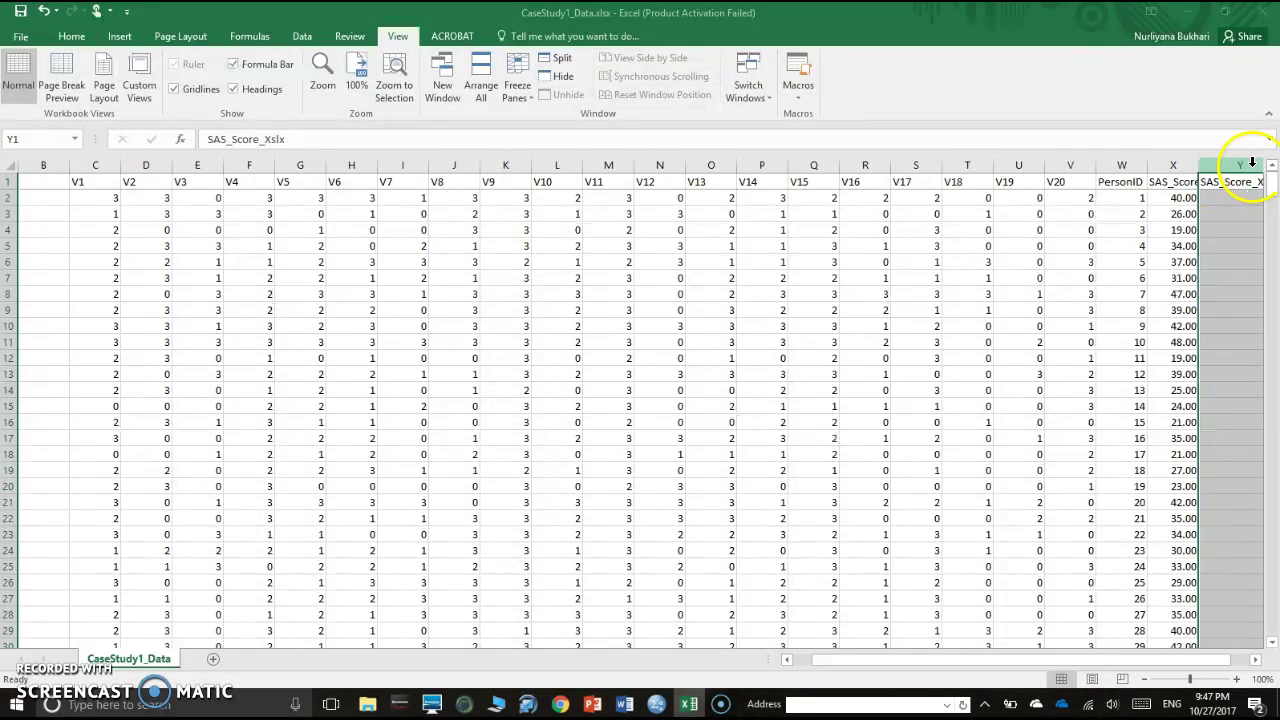
drag(1157, 663, 1191, 658)
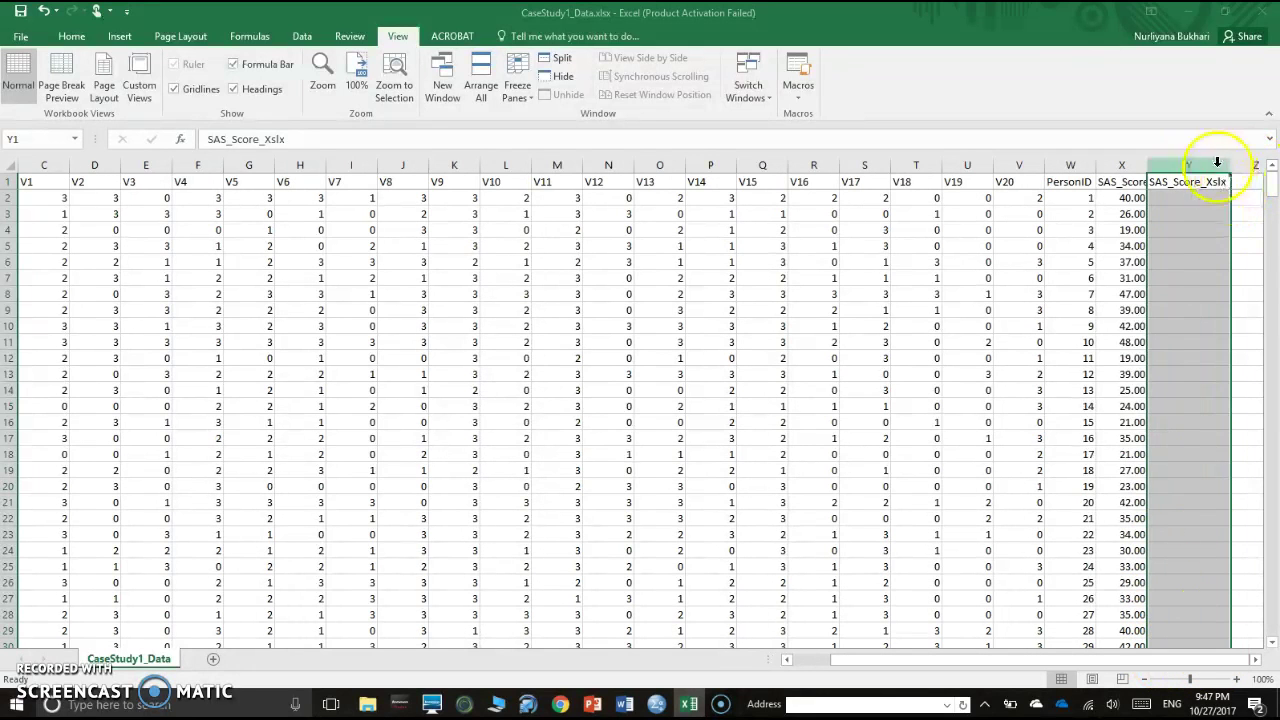
Step: Enter =SUM(C2:V2) in cell Y2 and fill the formula down column Y through row 501
click(1205, 197)
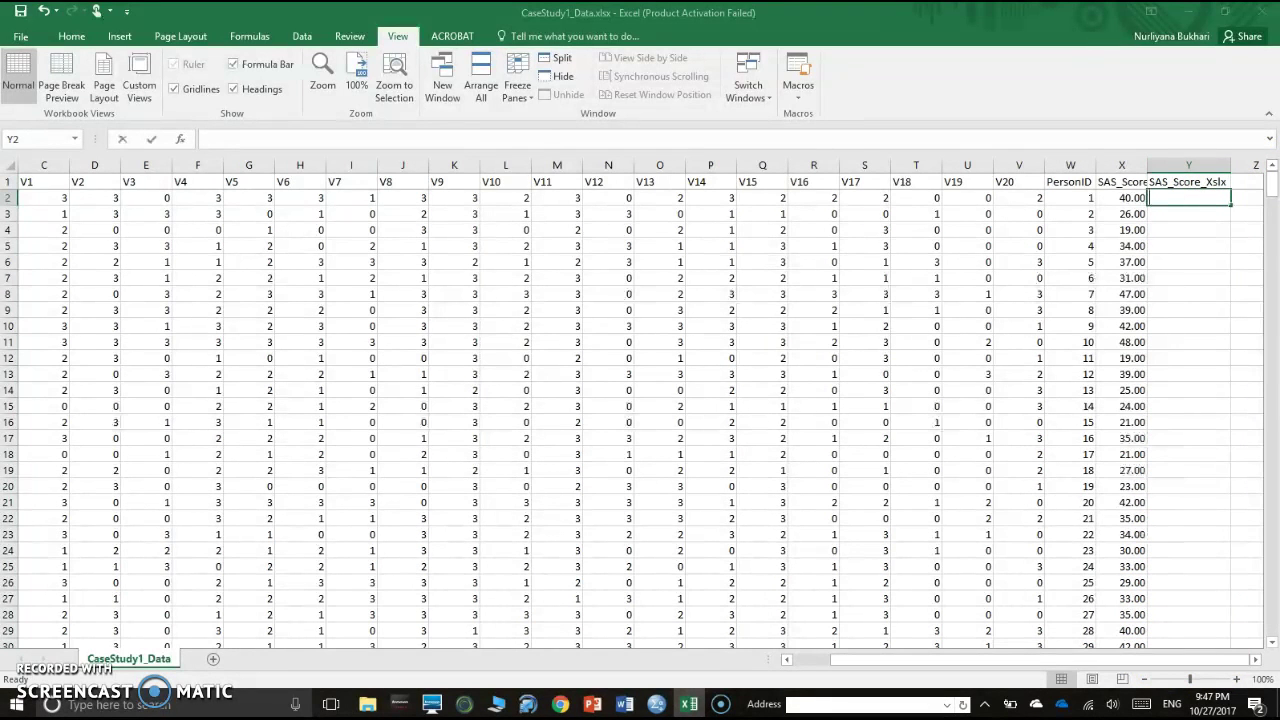
text(=s)
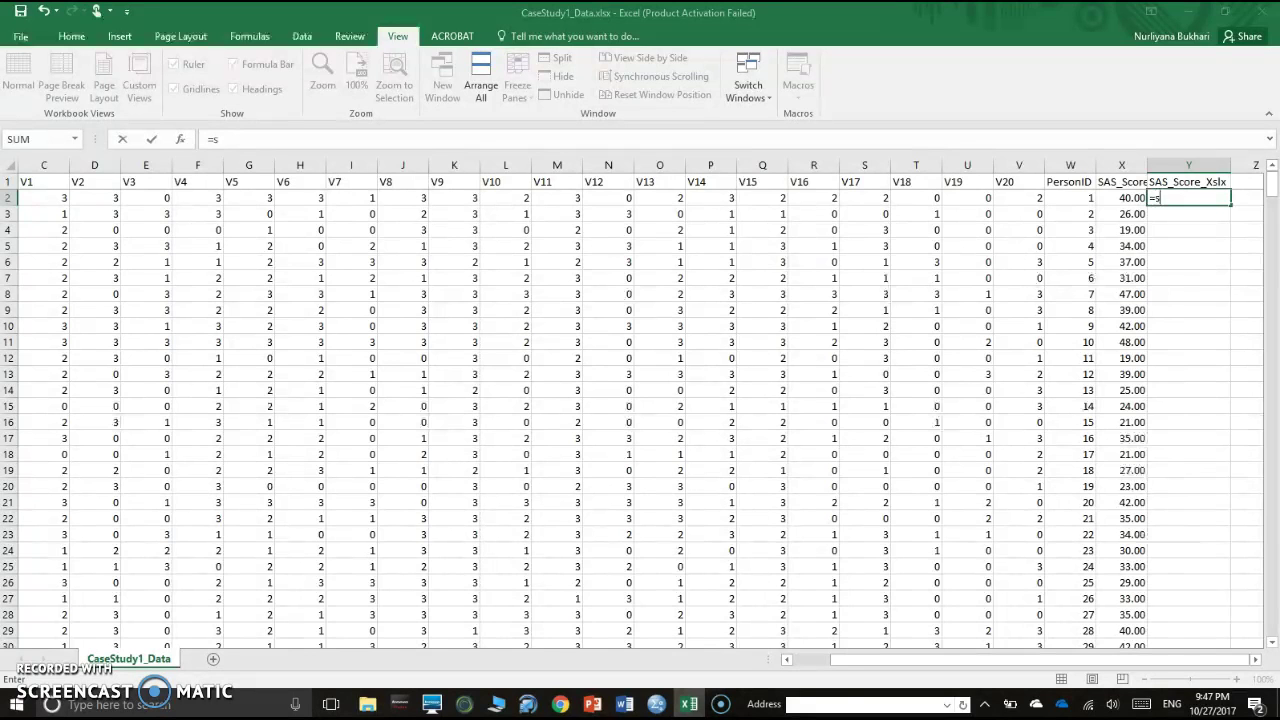
text(um()
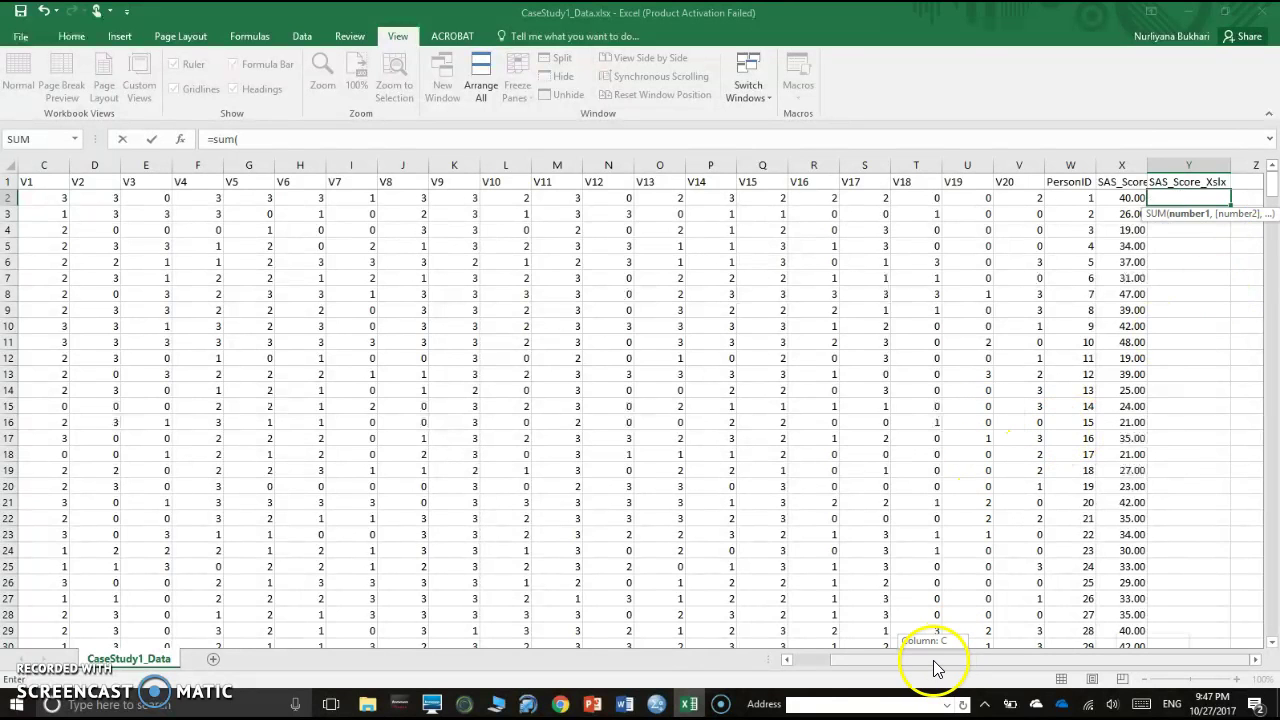
drag(933, 660, 772, 643)
click(148, 198)
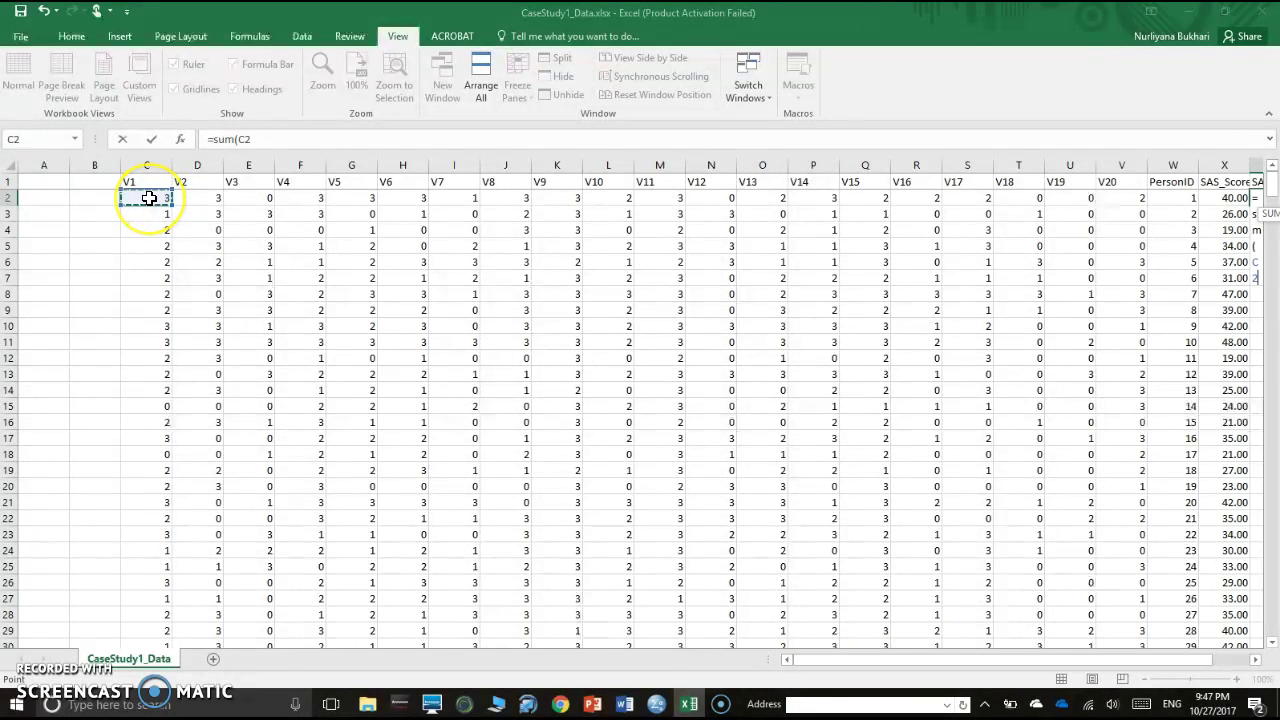
drag(148, 198, 1128, 192)
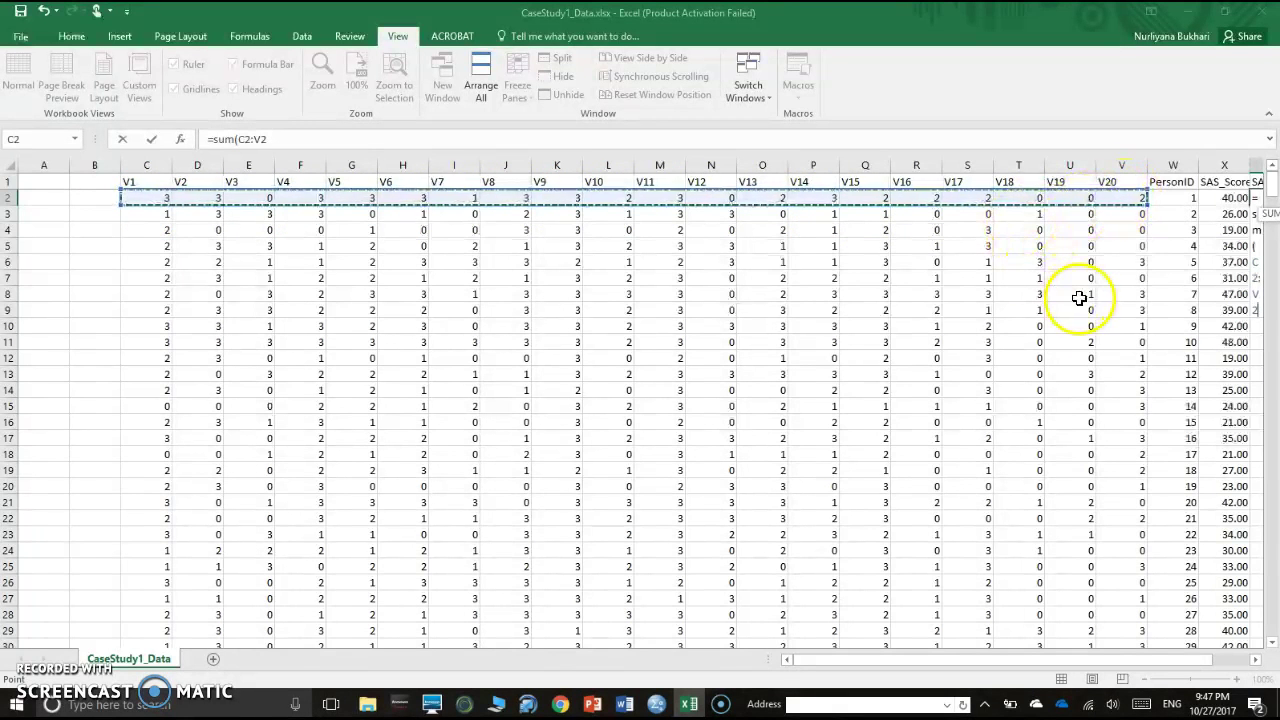
click(290, 141)
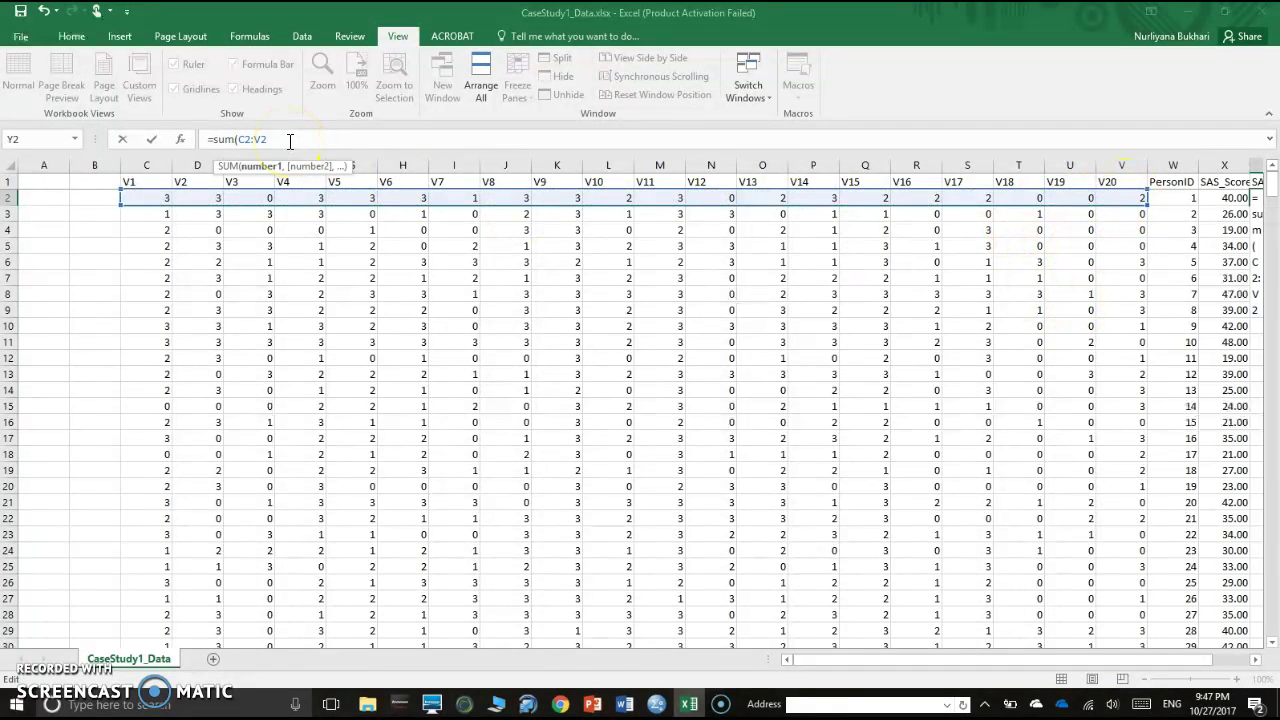
text())
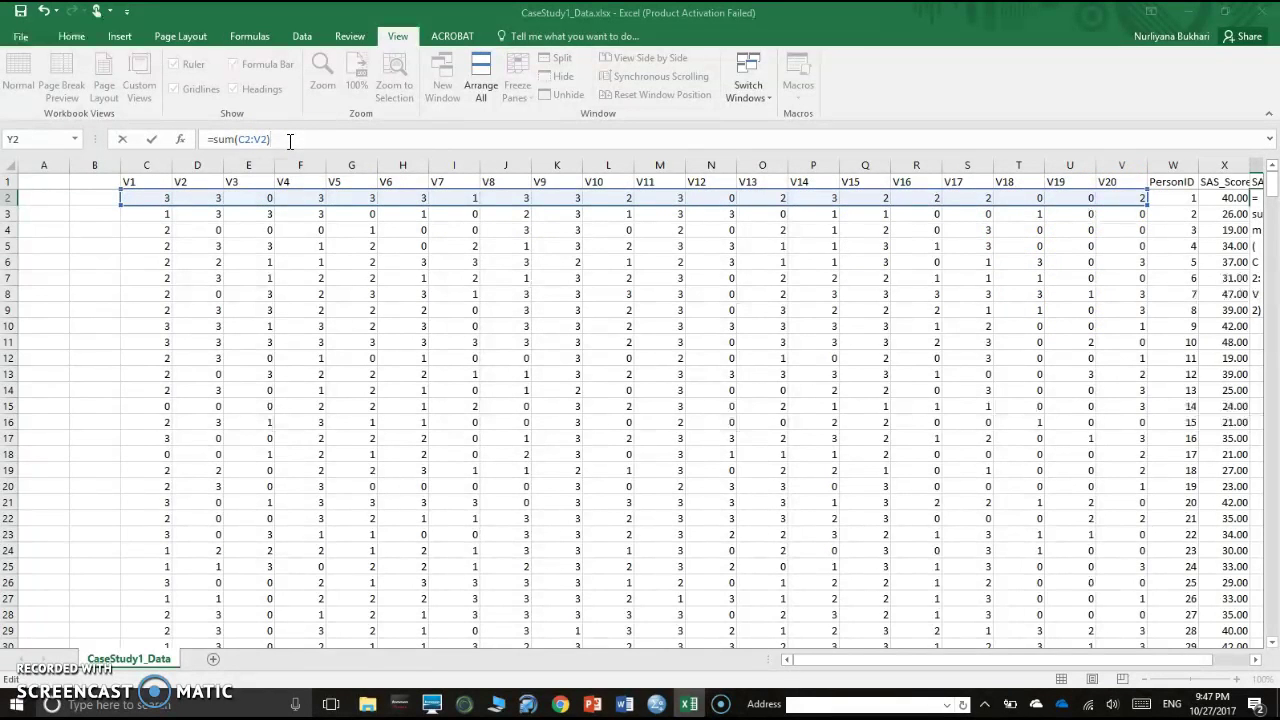
key(Return)
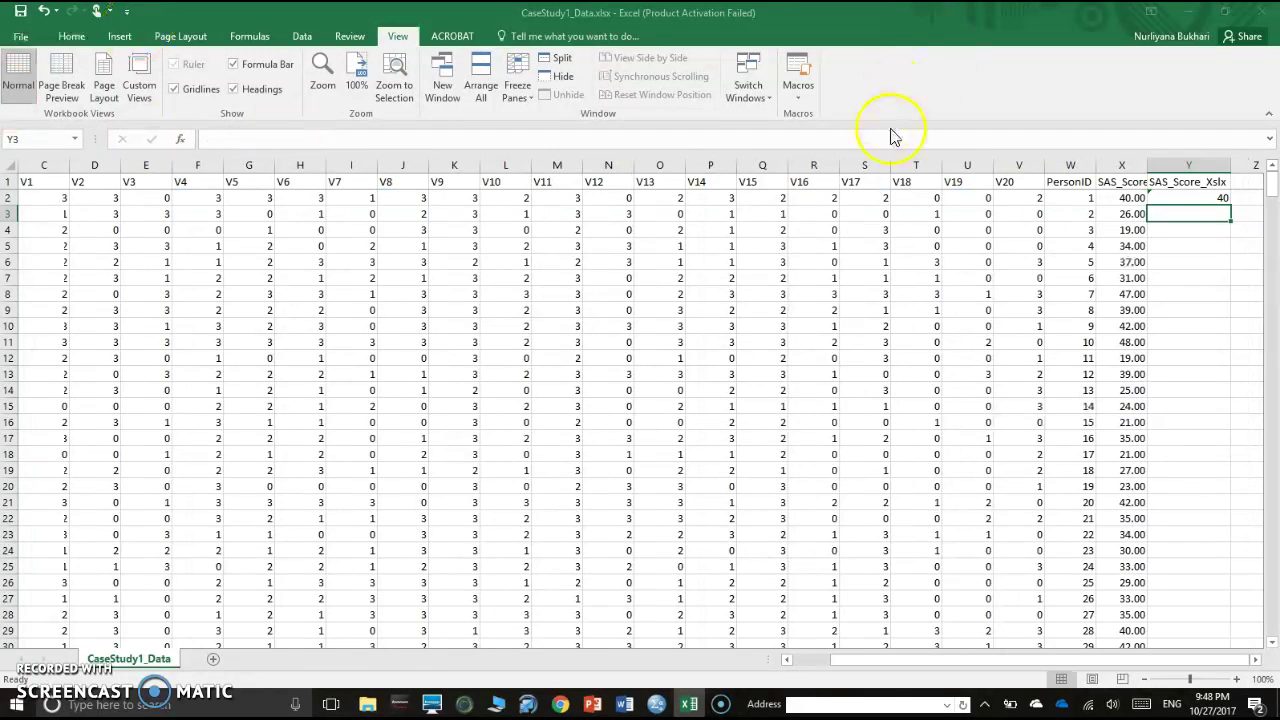
click(1193, 197)
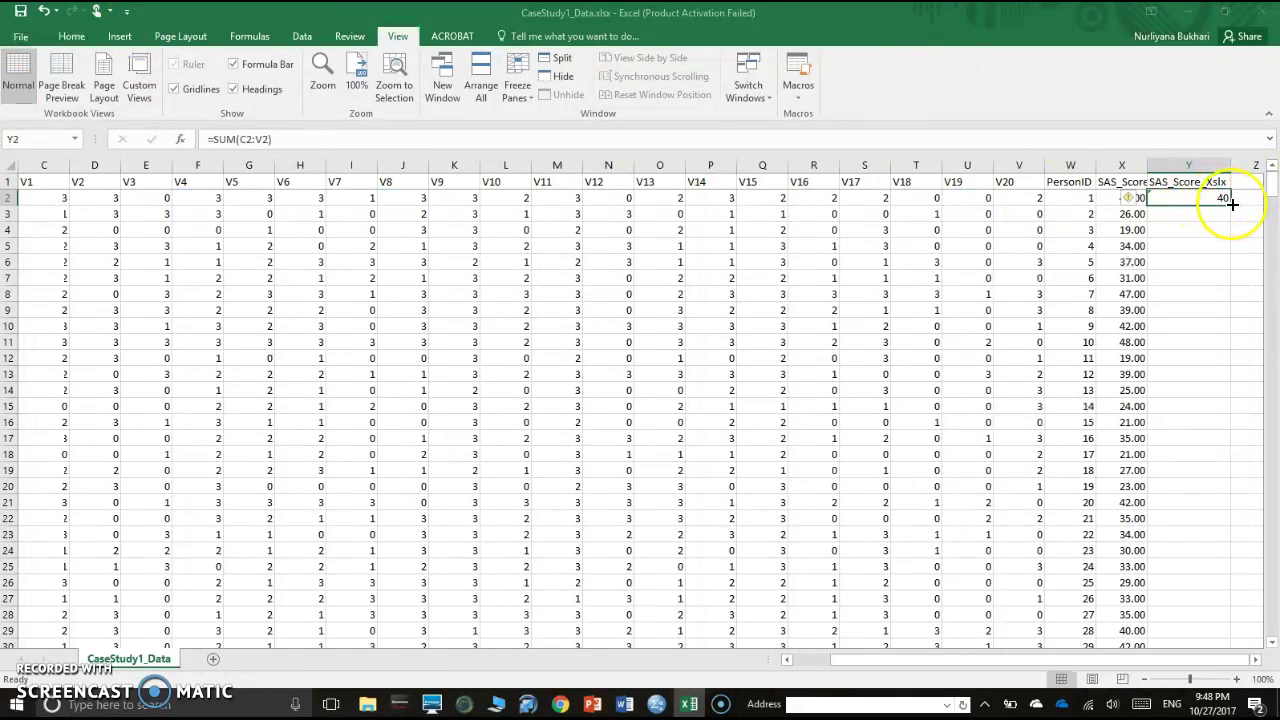
double_click(1231, 204)
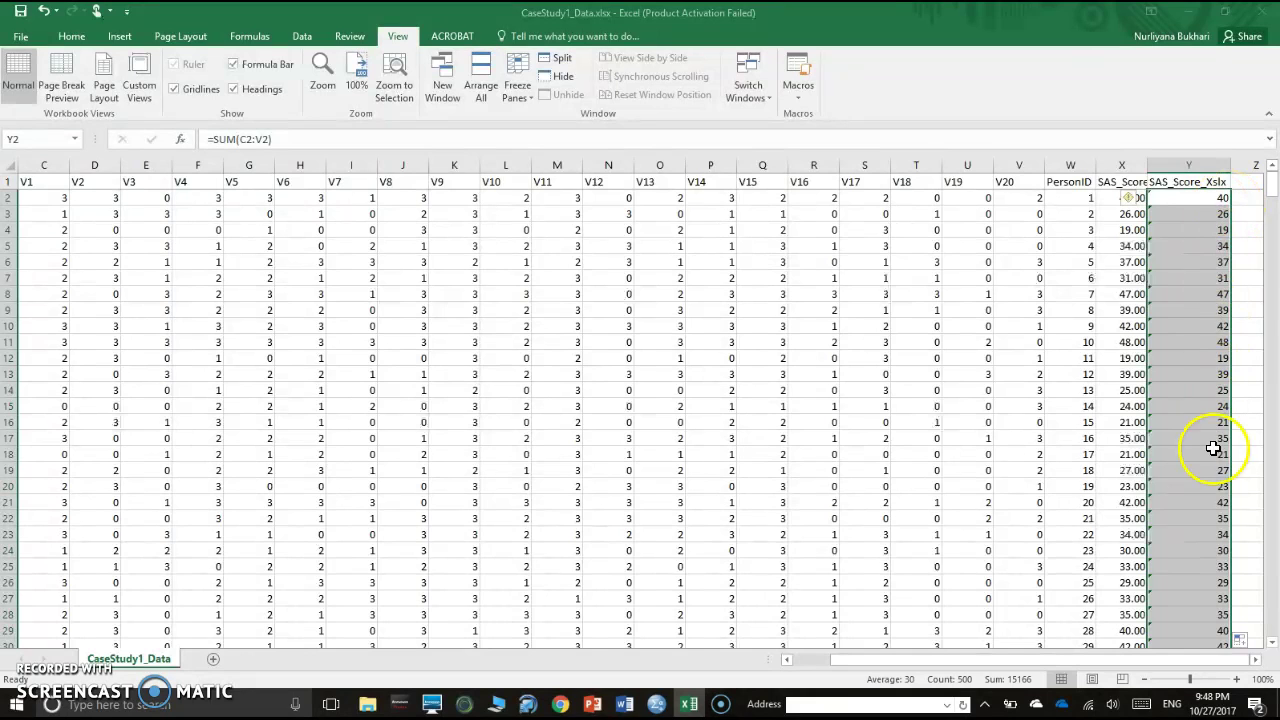
Step: Compare the SAS_Score_Xslx totals with the SAS_Score values down to the last record
scroll(1201, 604, down, 6)
scroll(1201, 604, down, 9)
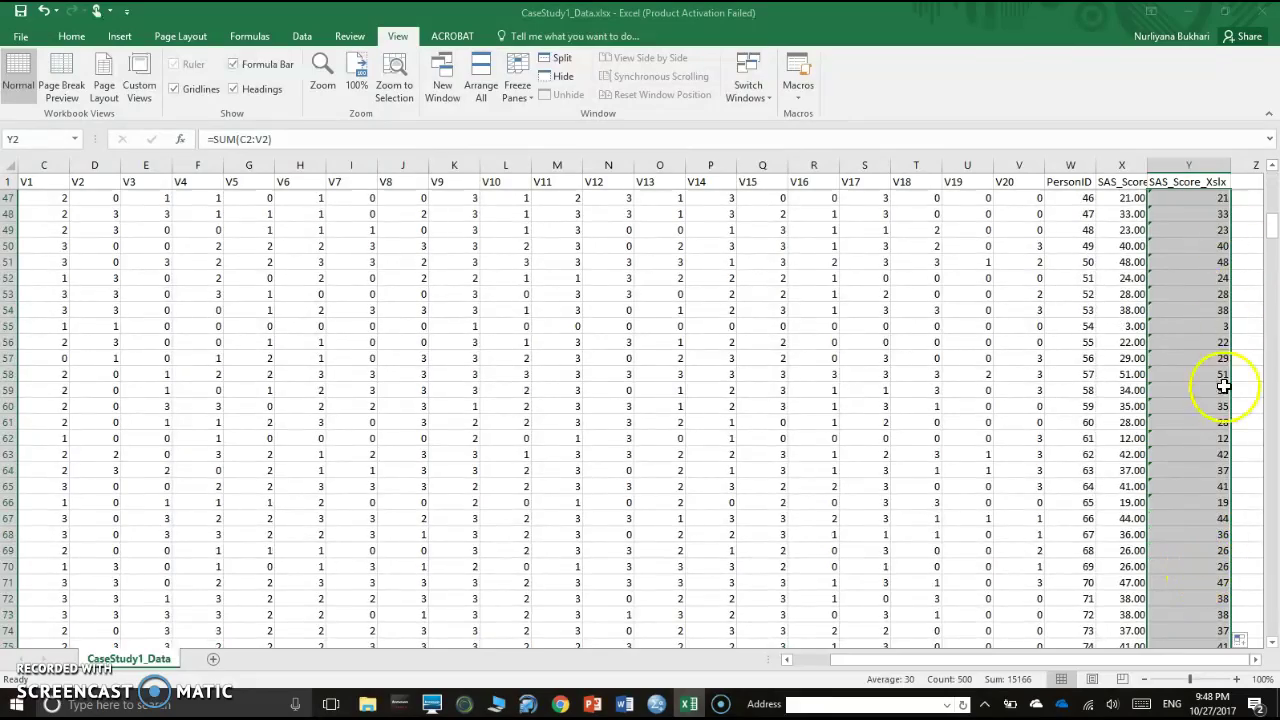
scroll(1216, 490, down, 6)
scroll(1216, 490, down, 16)
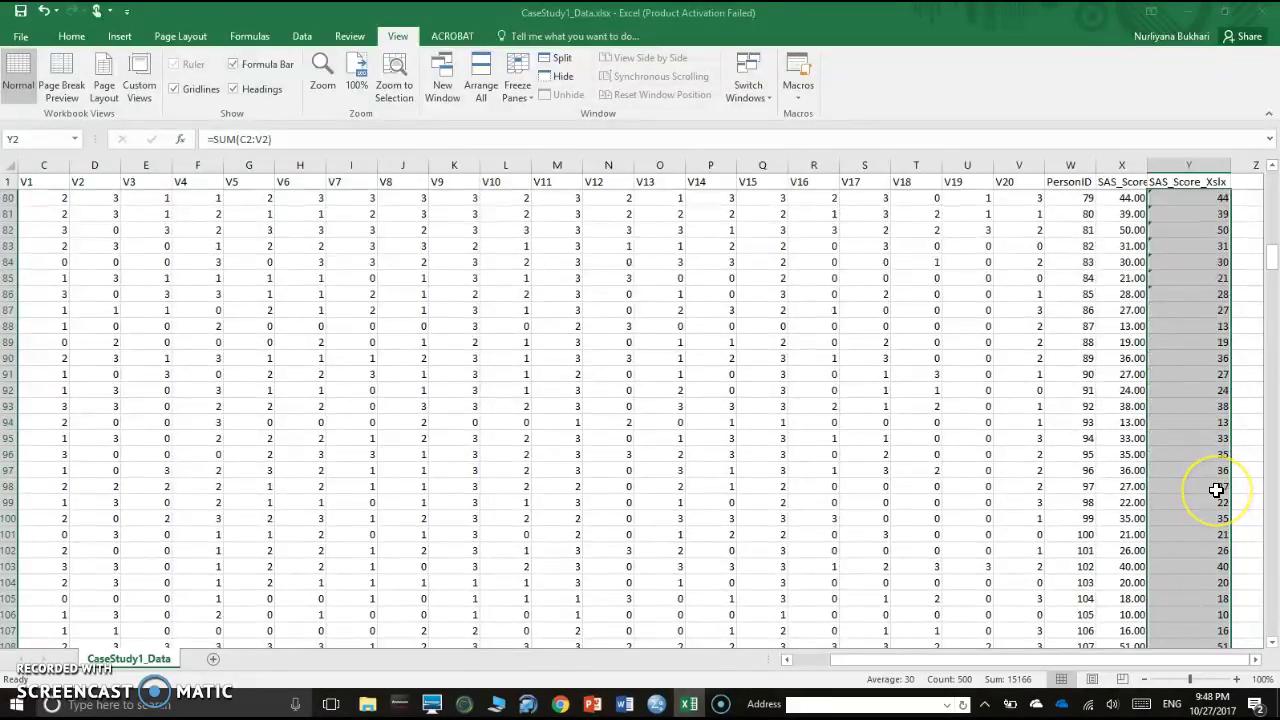
scroll(1217, 500, down, 7)
scroll(1217, 524, down, 6)
scroll(1217, 524, down, 2)
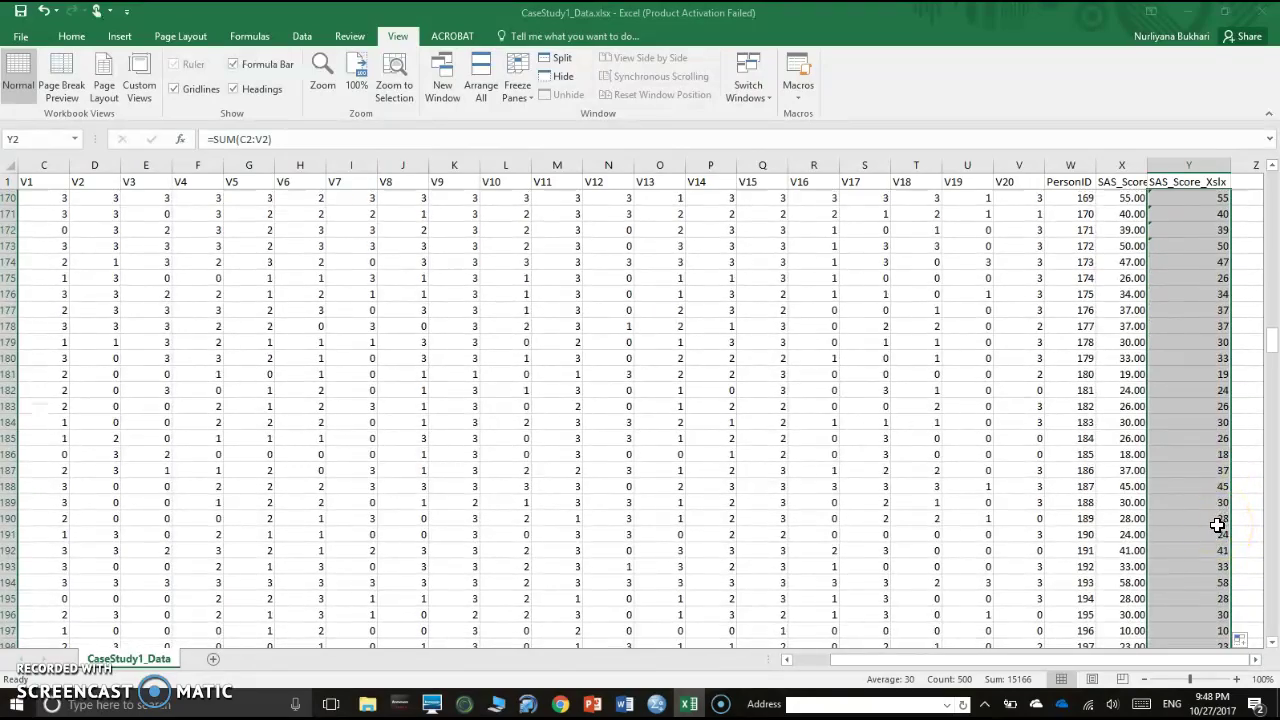
drag(1270, 330, 1266, 616)
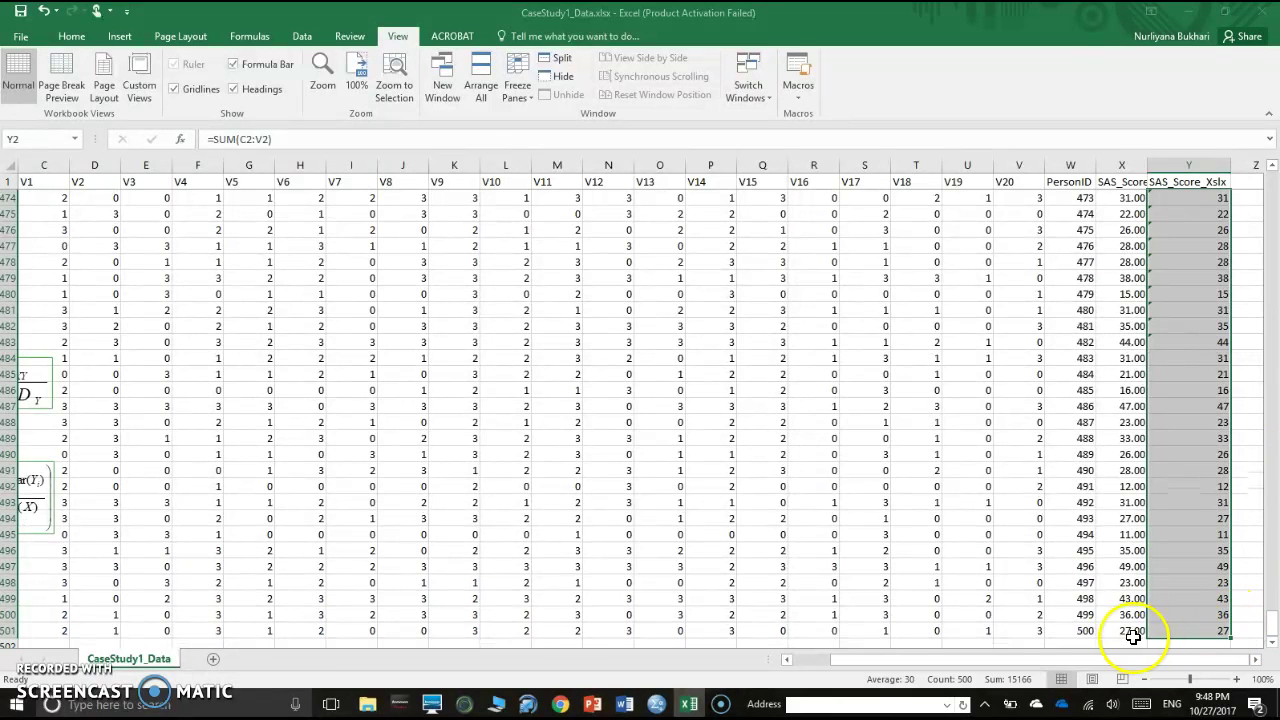
click(1131, 632)
click(1203, 632)
click(1131, 631)
click(1204, 630)
click(1132, 598)
click(1184, 598)
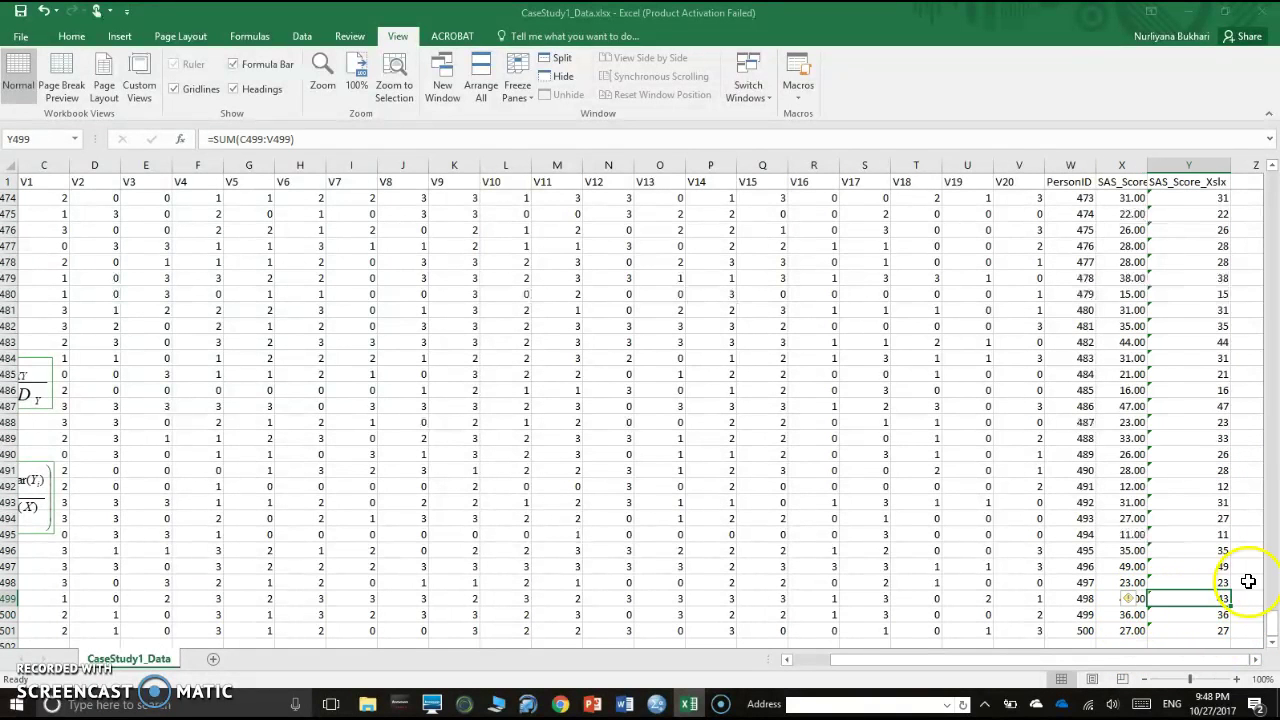
drag(1266, 614, 1262, 175)
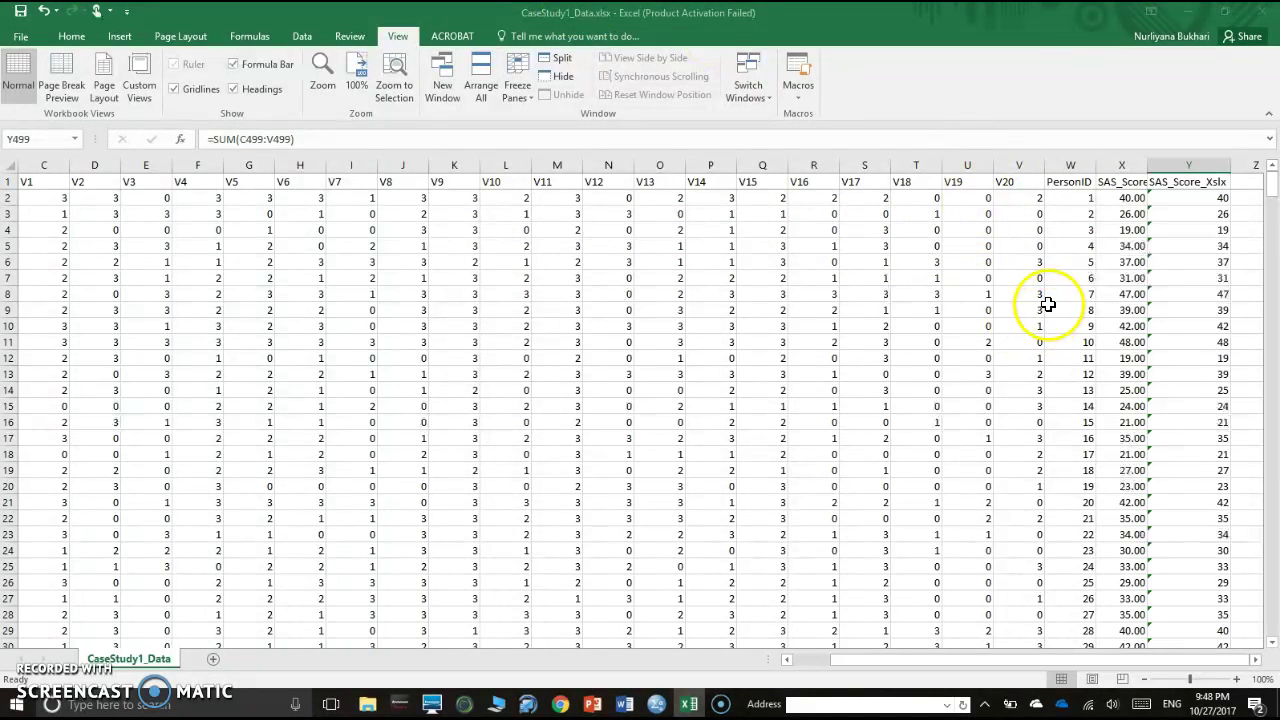
Step: Select the entire SAS_Score_Xslx column
click(1178, 186)
key(ctrl+shift+Down)
click(1191, 201)
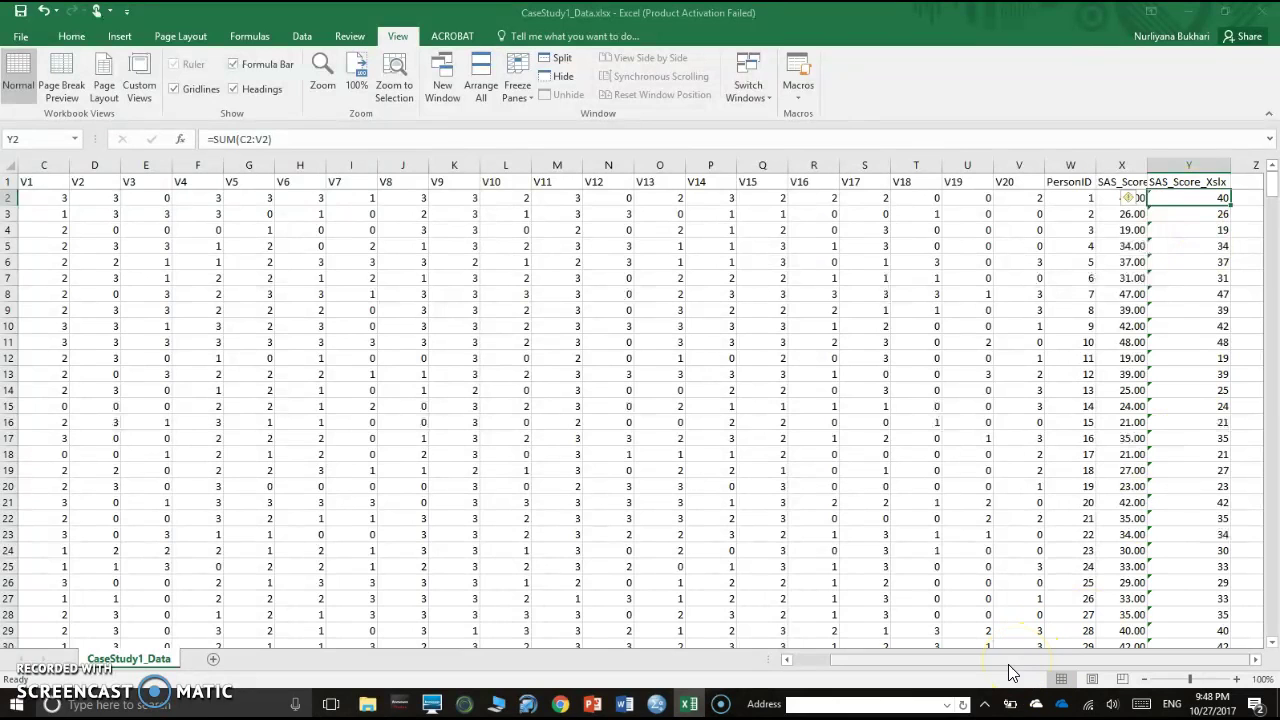
click(1205, 163)
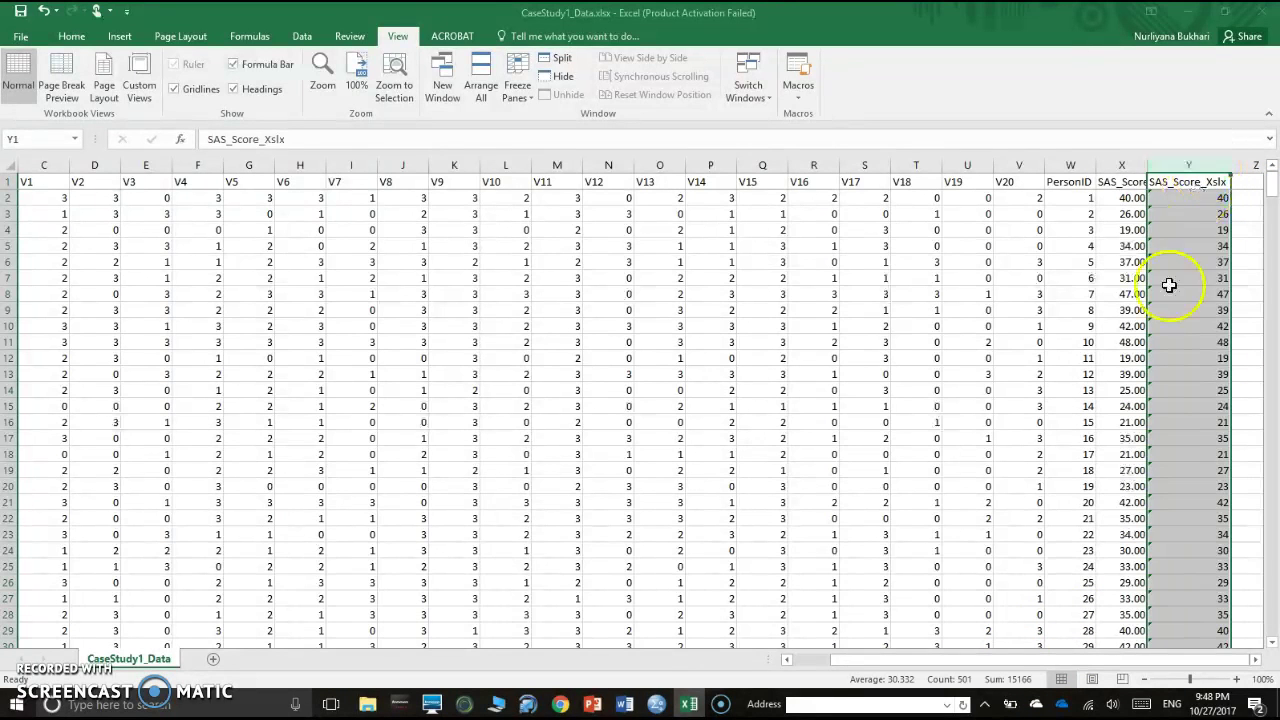
Step: Enter the row label mean in cell B503, below the last record
drag(987, 659, 848, 680)
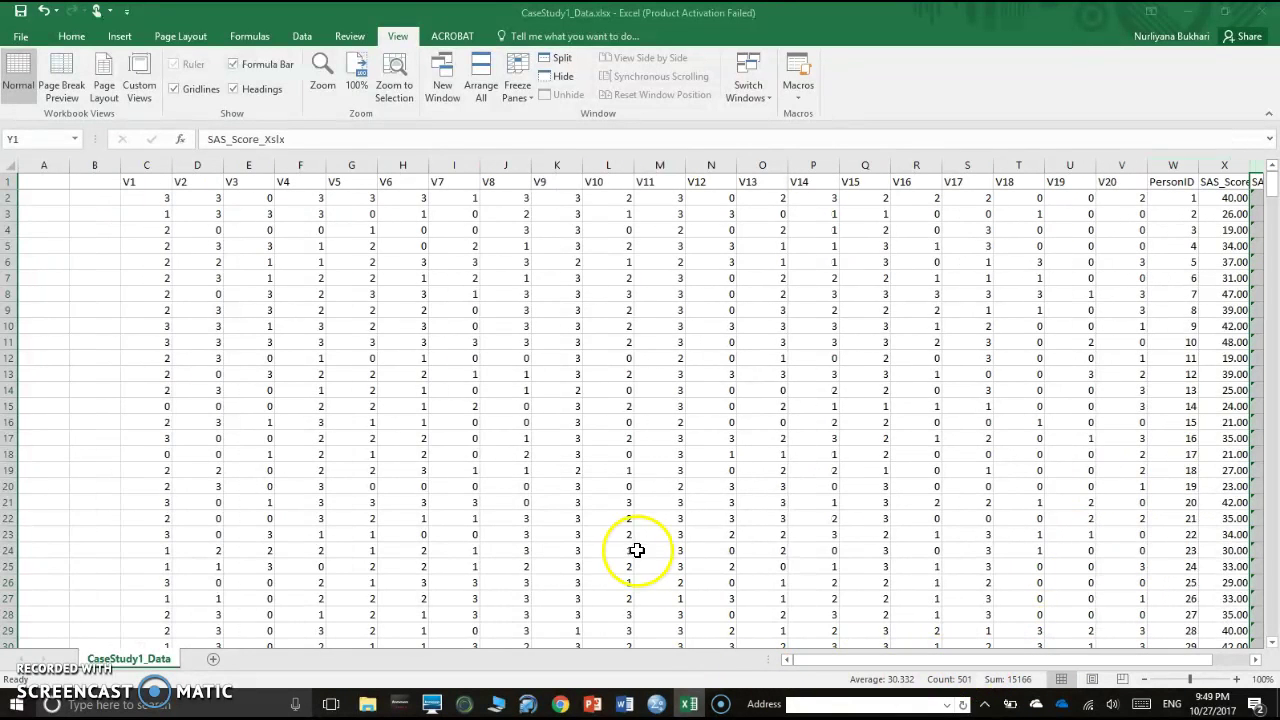
scroll(634, 551, down, 14)
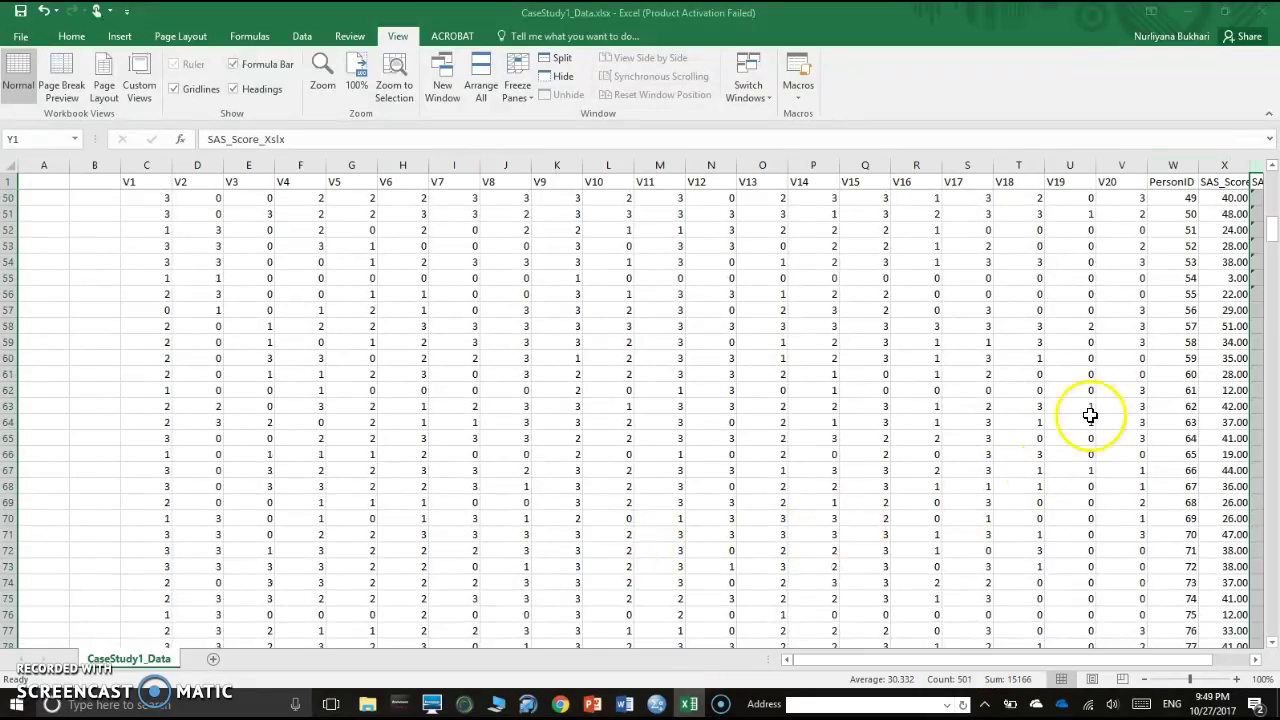
drag(1271, 218, 1271, 615)
scroll(537, 471, down, 4)
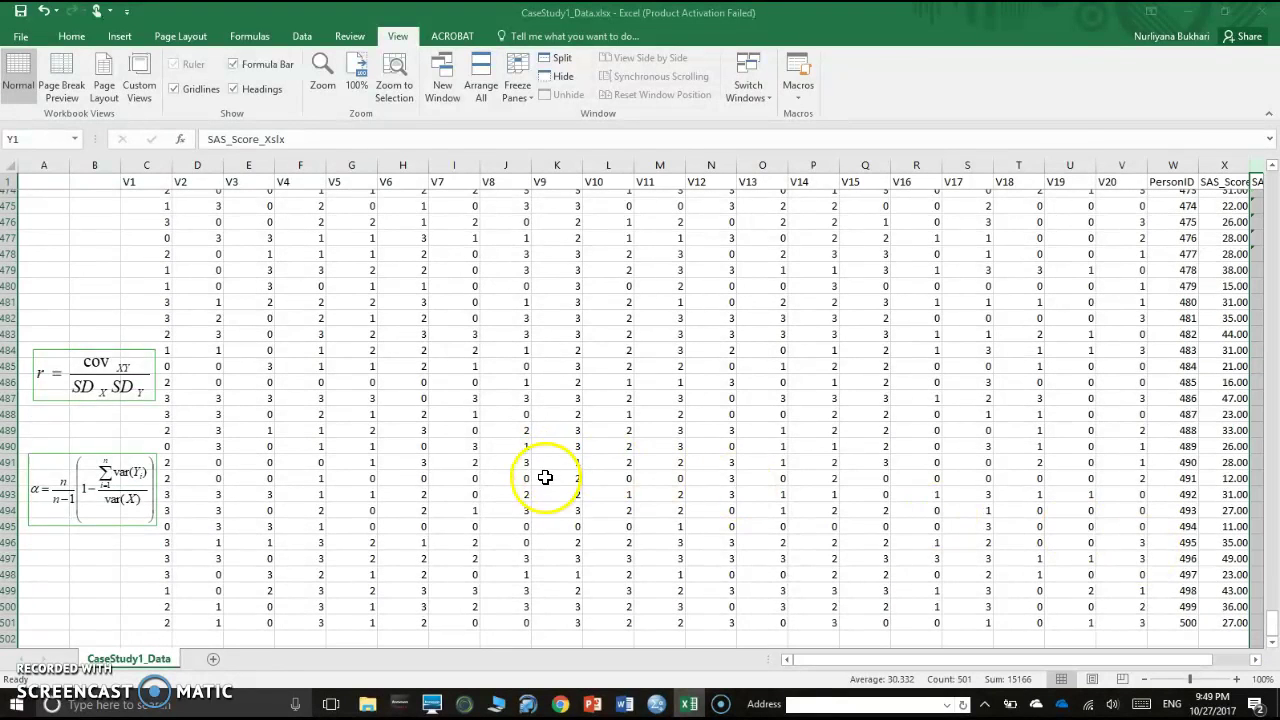
click(97, 469)
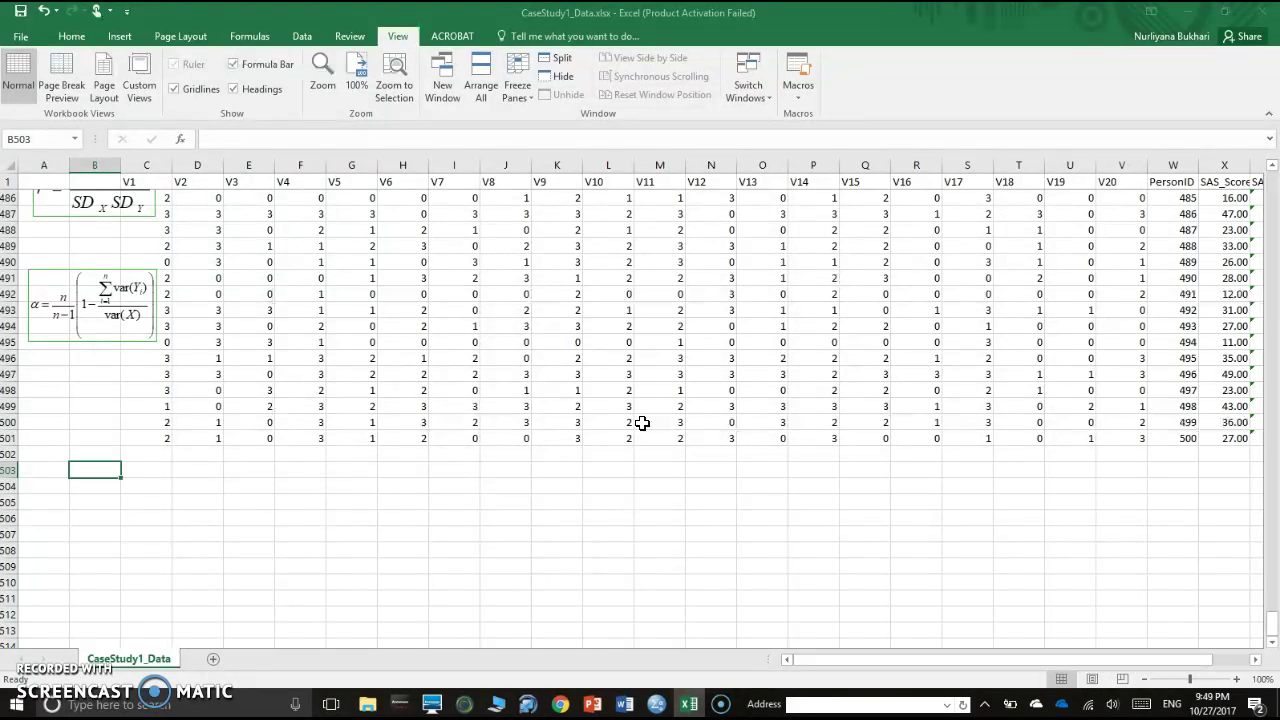
text(mean)
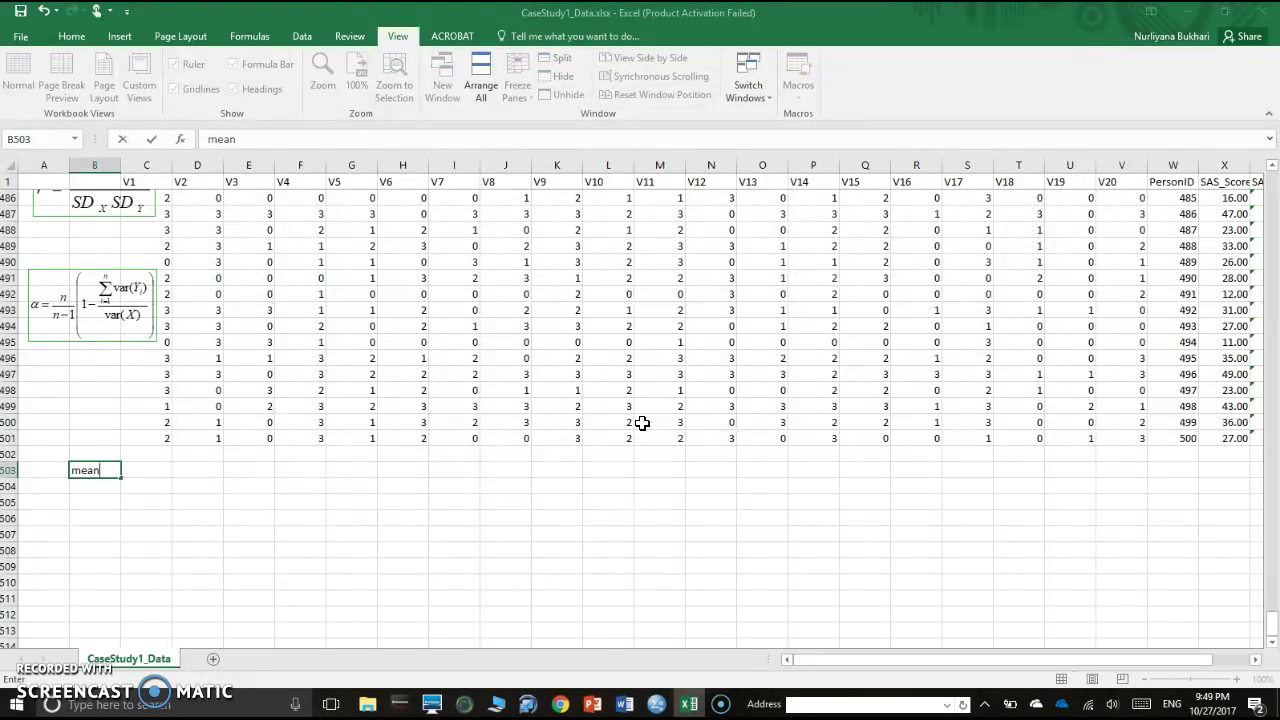
key(Tab)
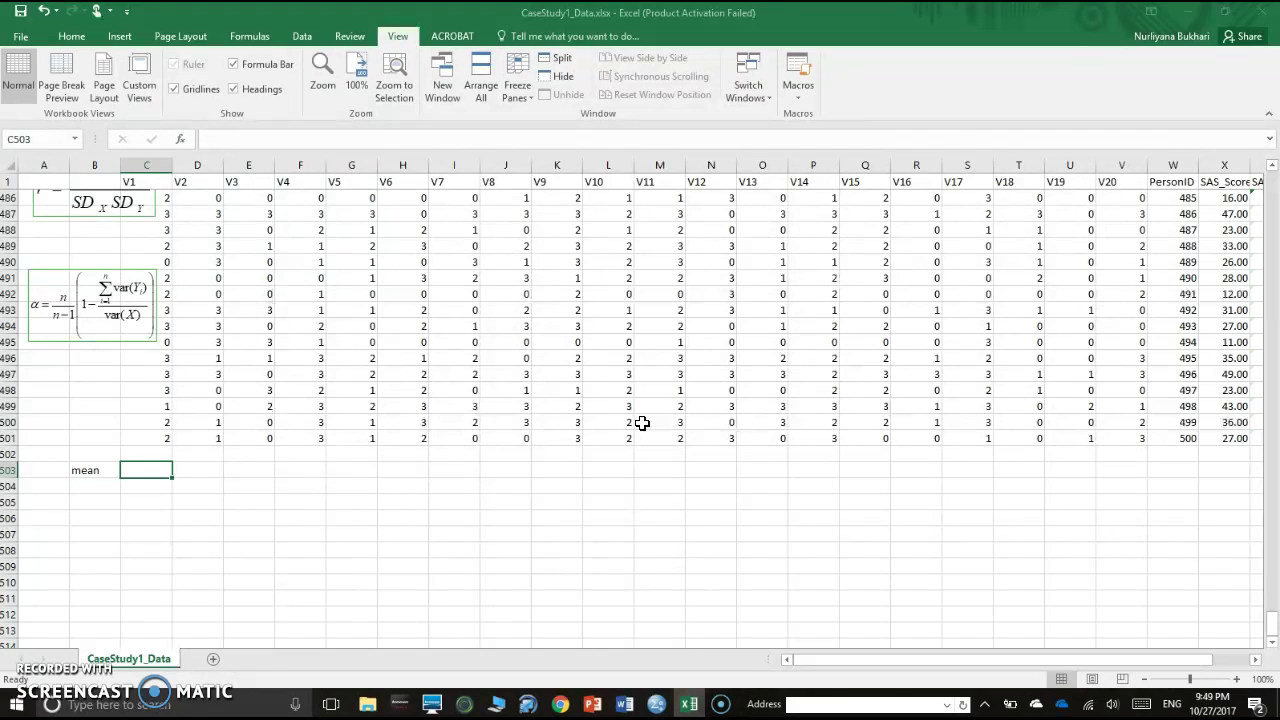
Step: Calculate the V1 mean in cell C503 with =average(c2:c501)
text(=)
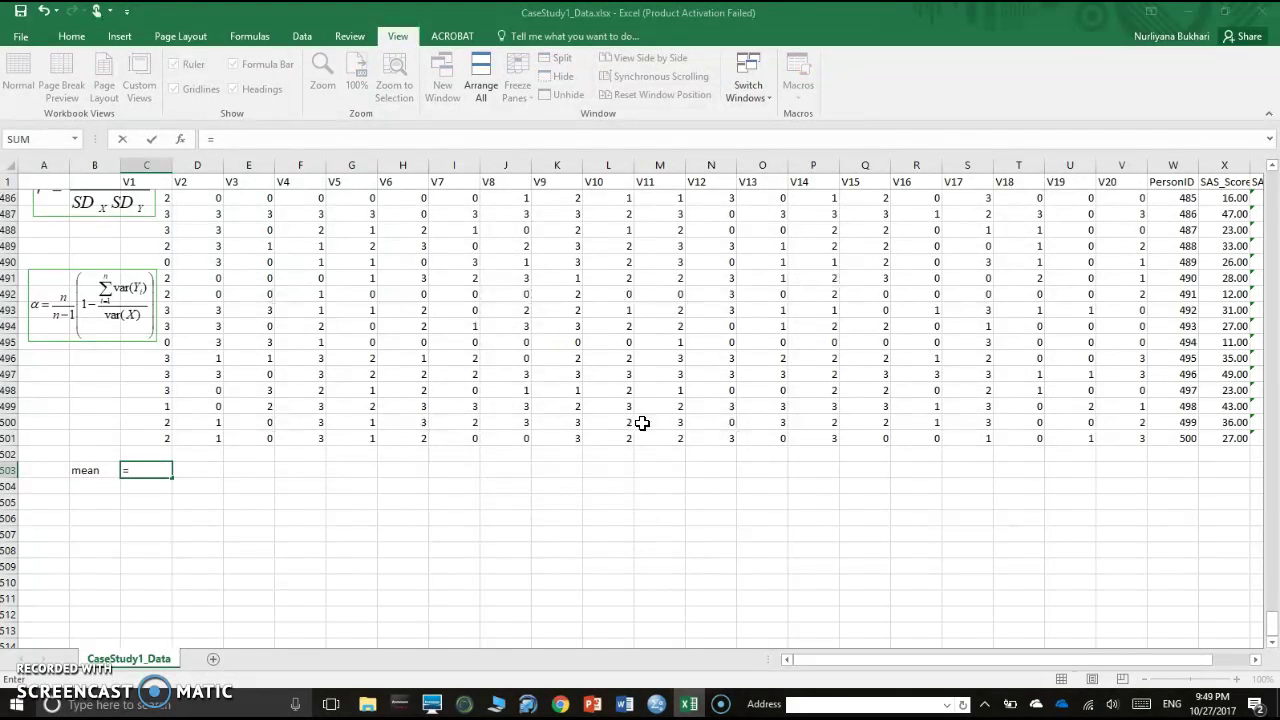
text(avera)
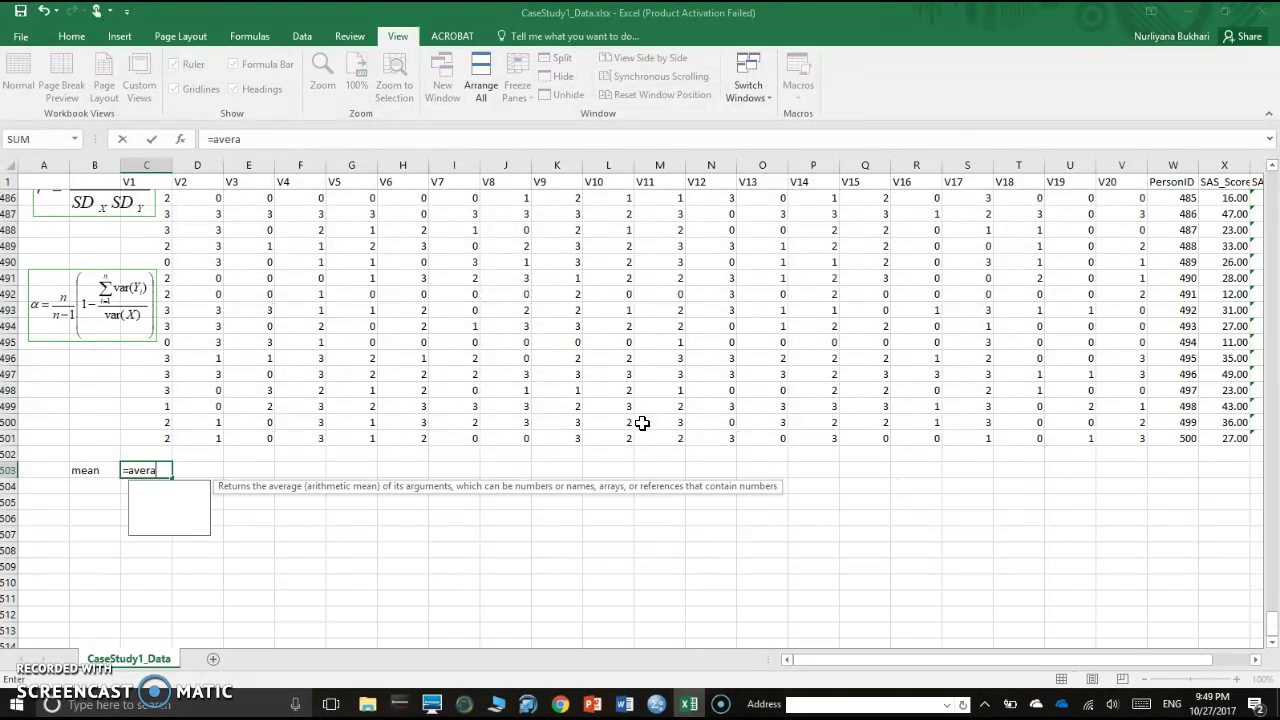
text(ge()
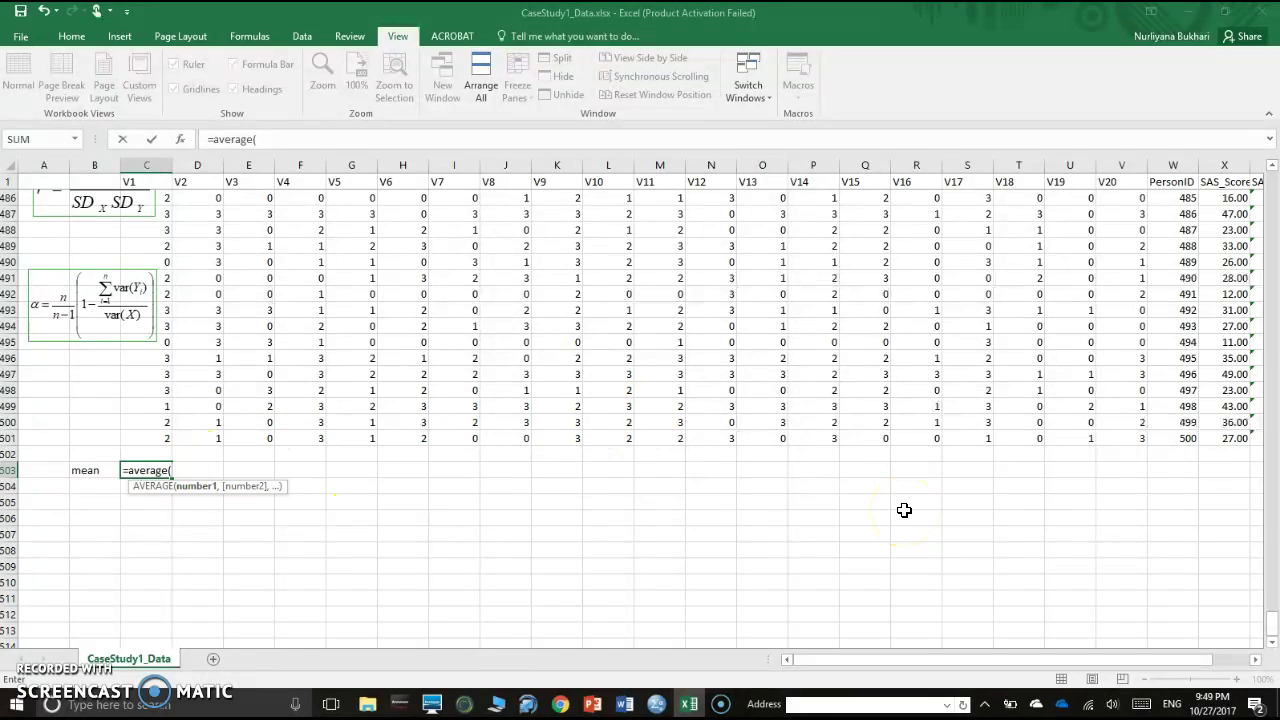
text(c)
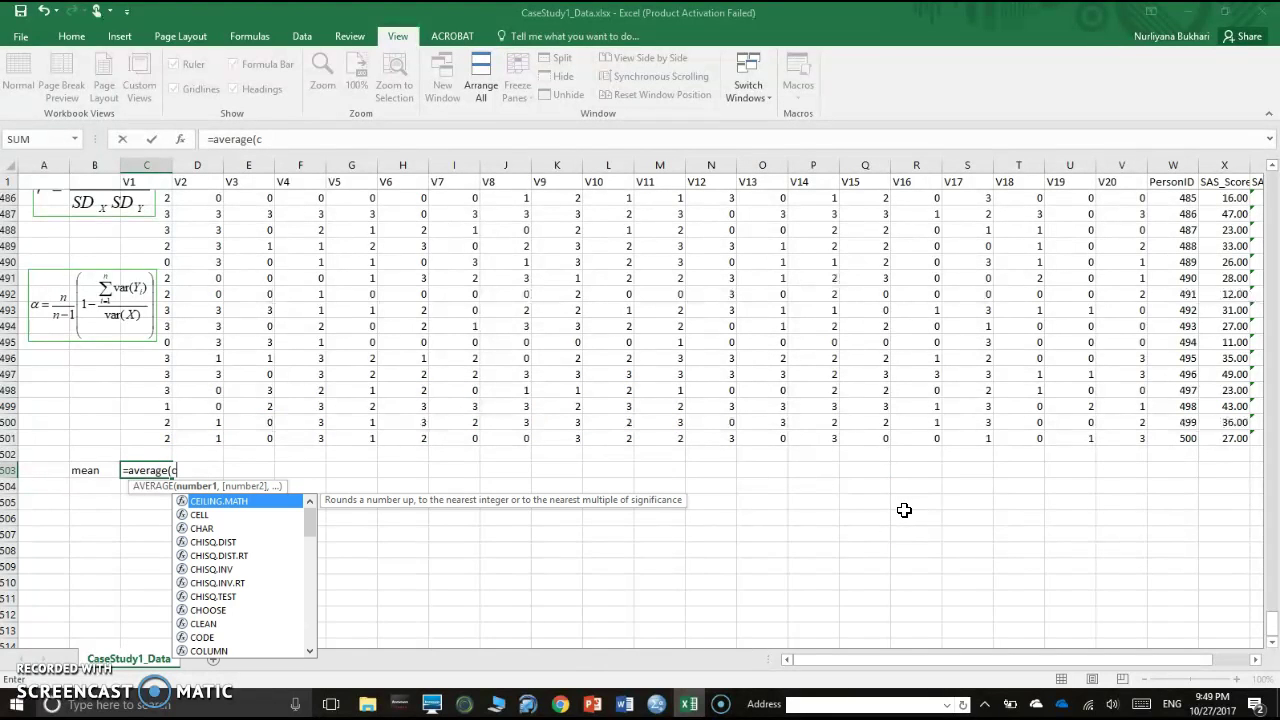
text(2:c)
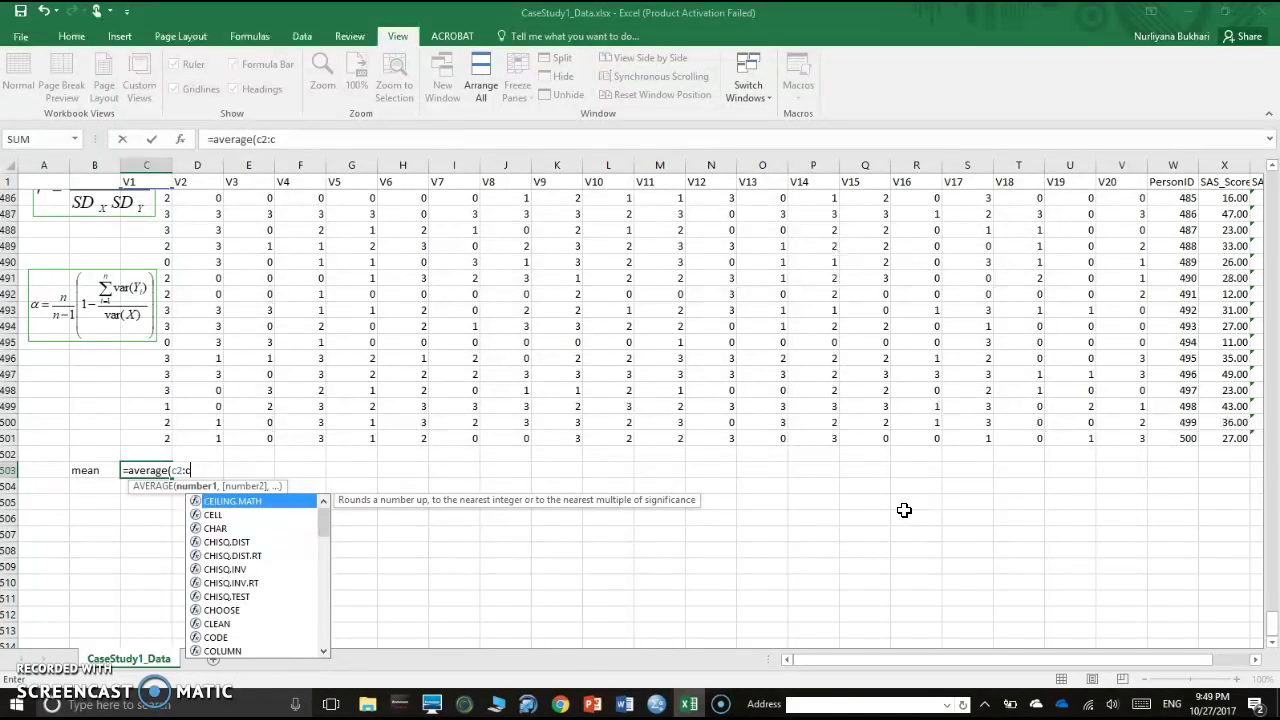
text(501)
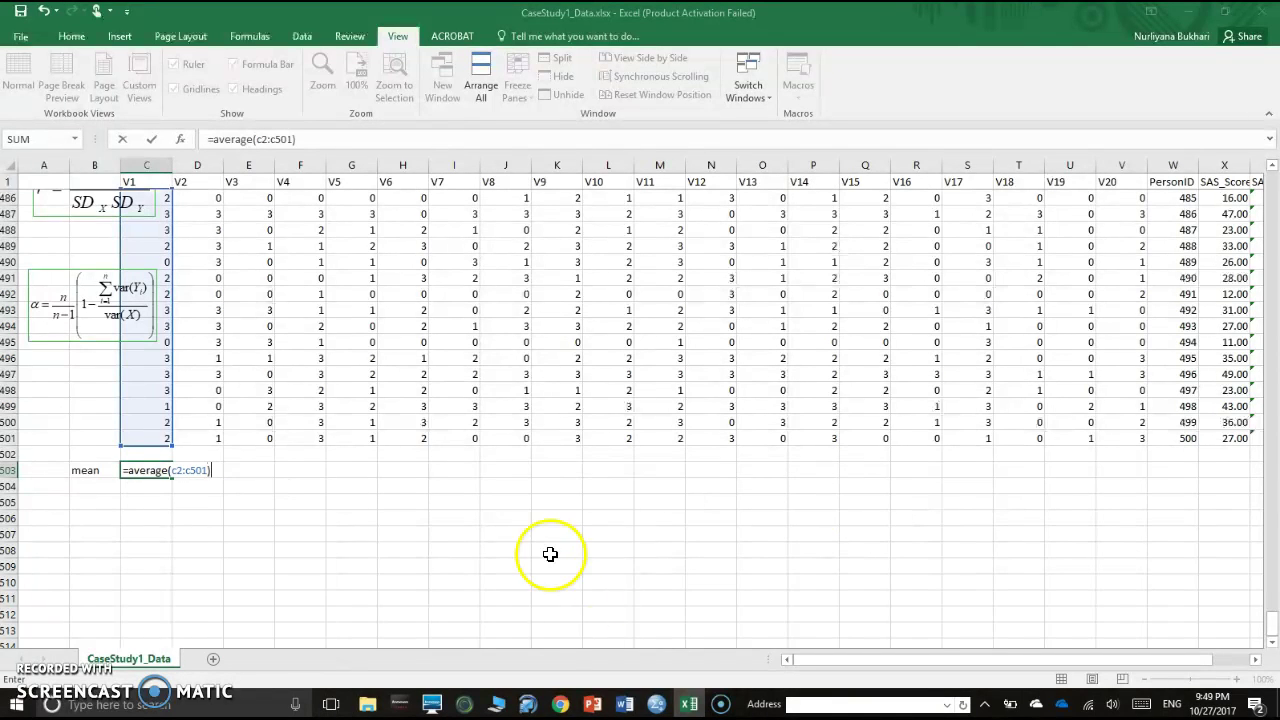
drag(1270, 626, 1268, 616)
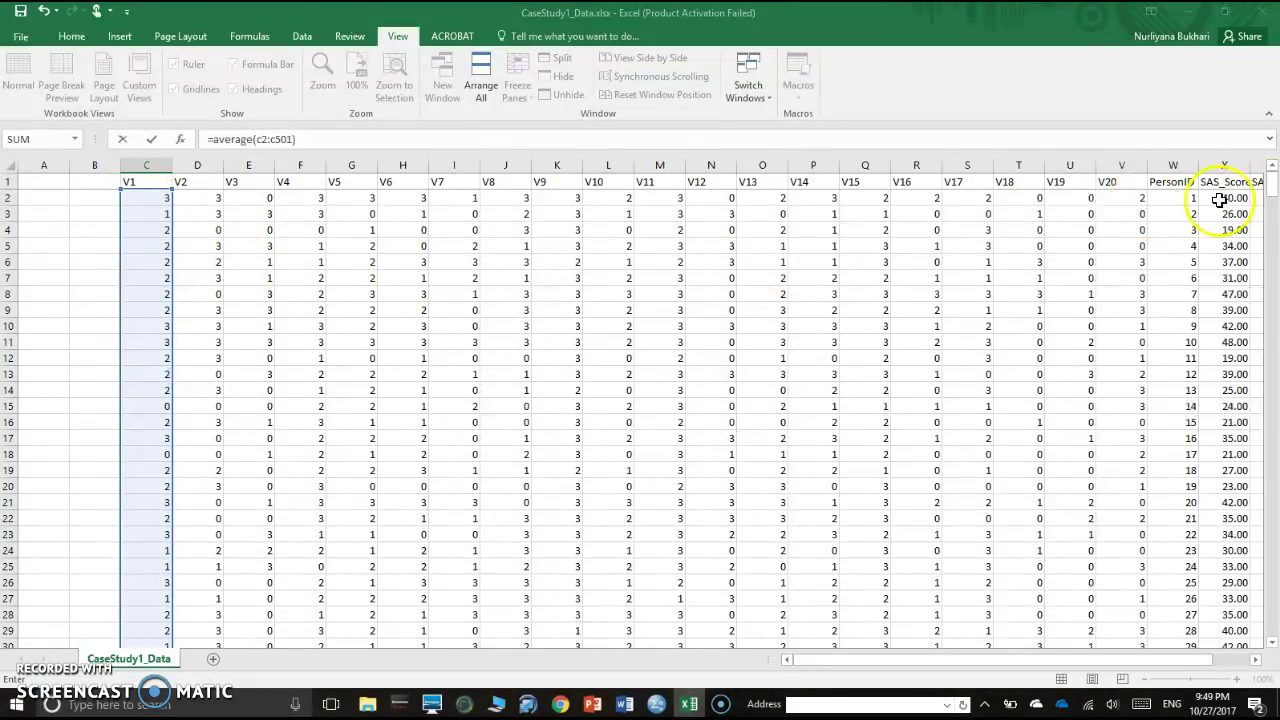
drag(1271, 178, 1271, 622)
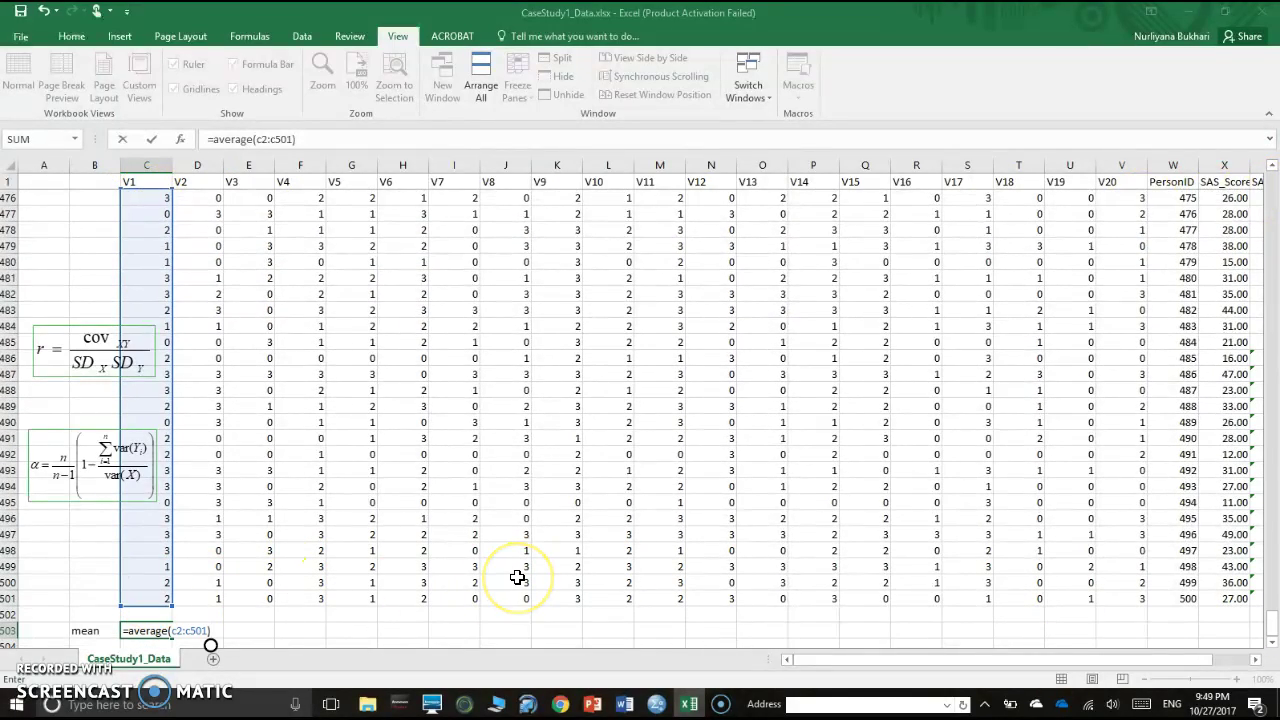
key(Return)
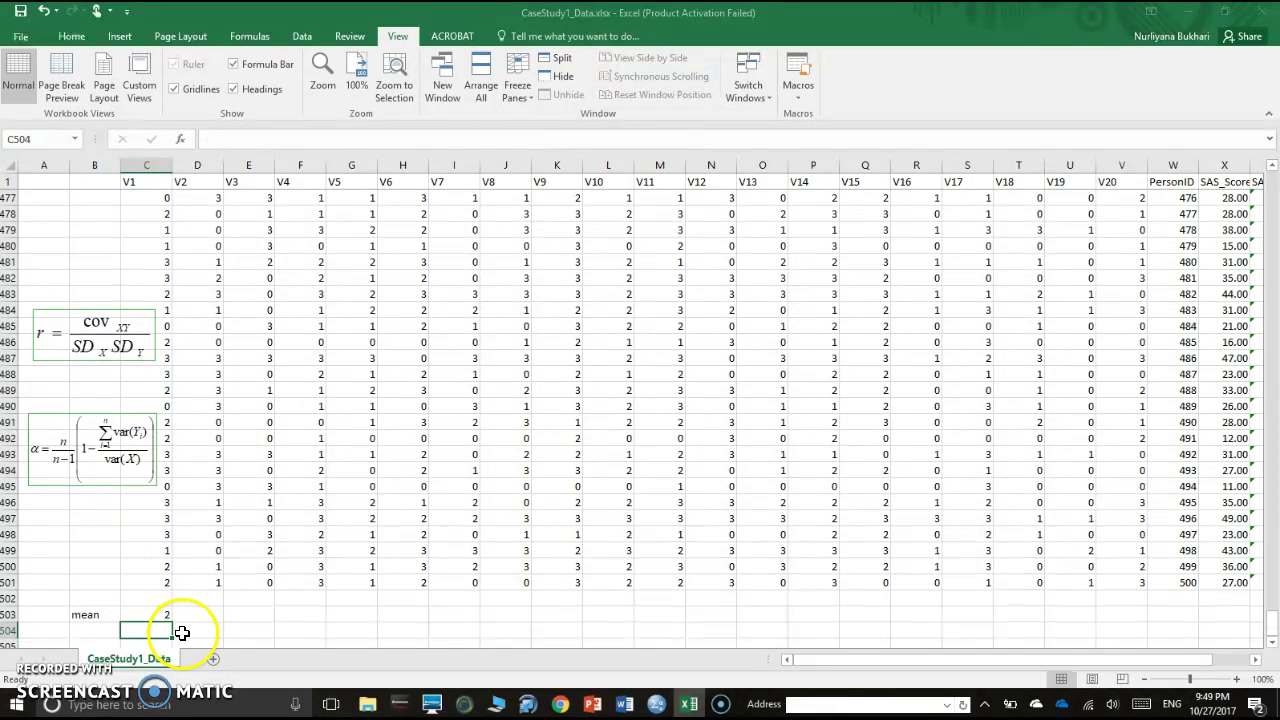
Step: Calculate the V2 mean in cell D503 with =average(D2:D501)
scroll(181, 619, down, 2)
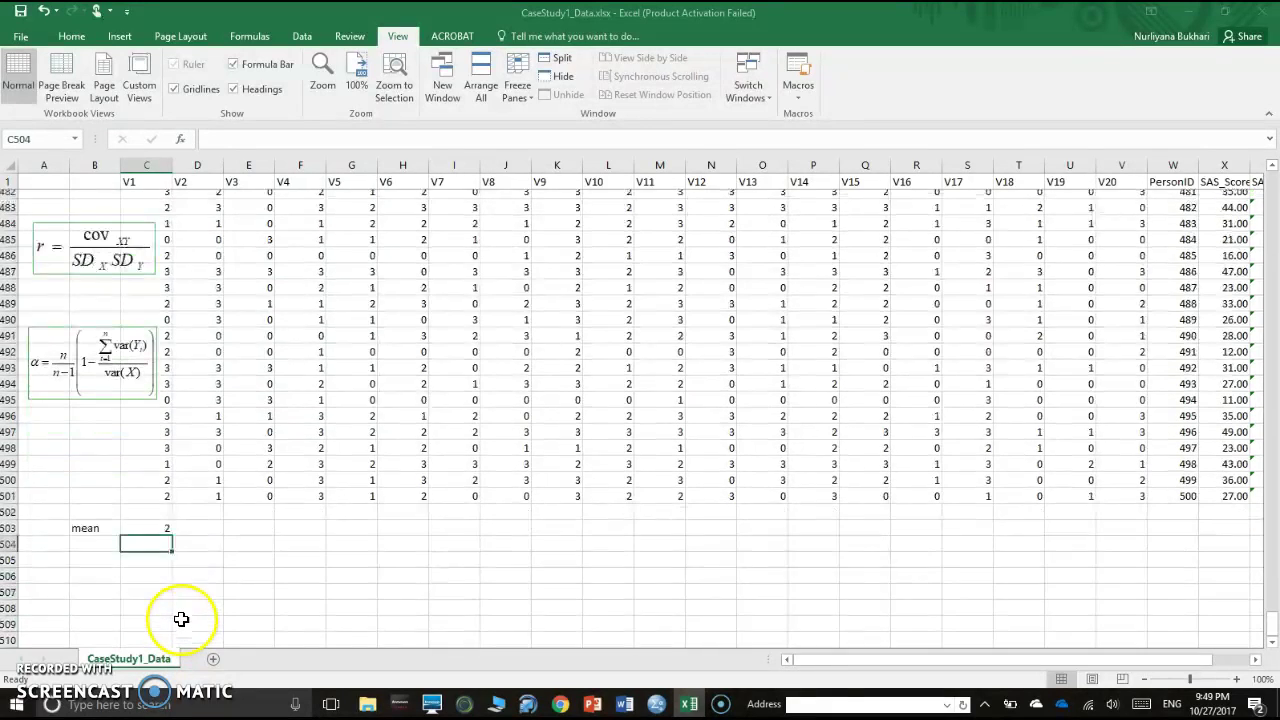
click(193, 517)
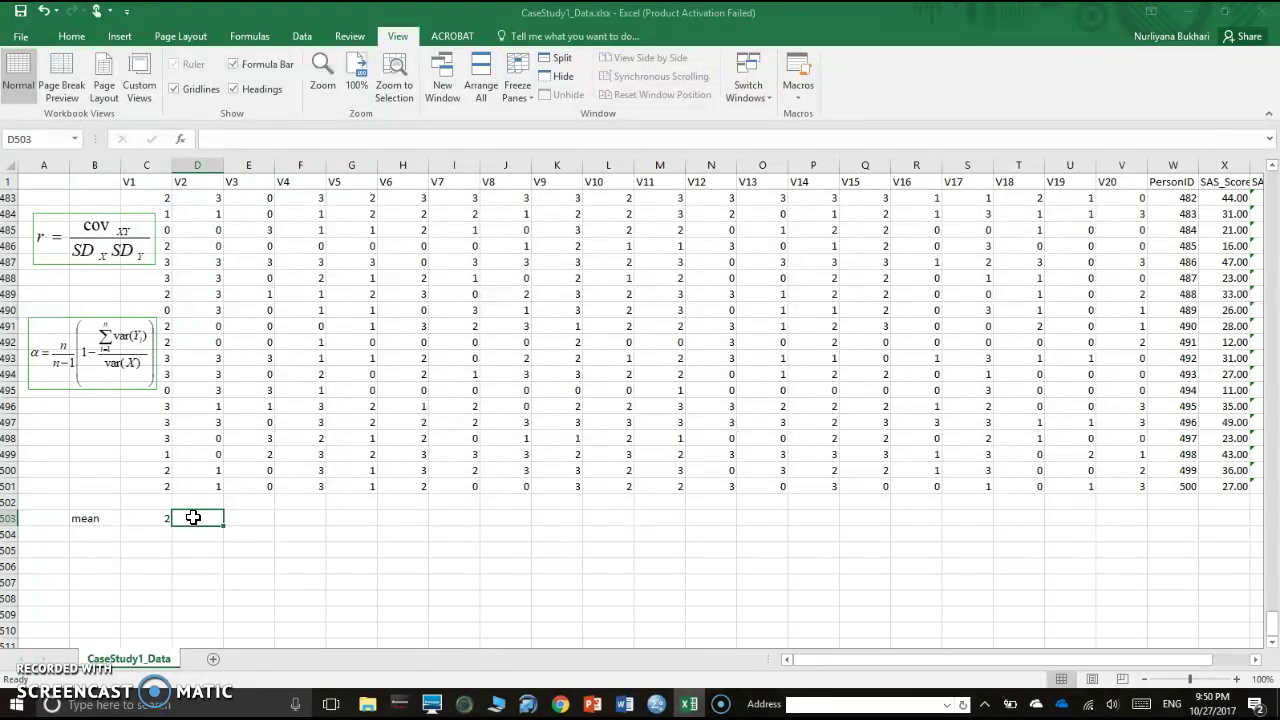
text(=)
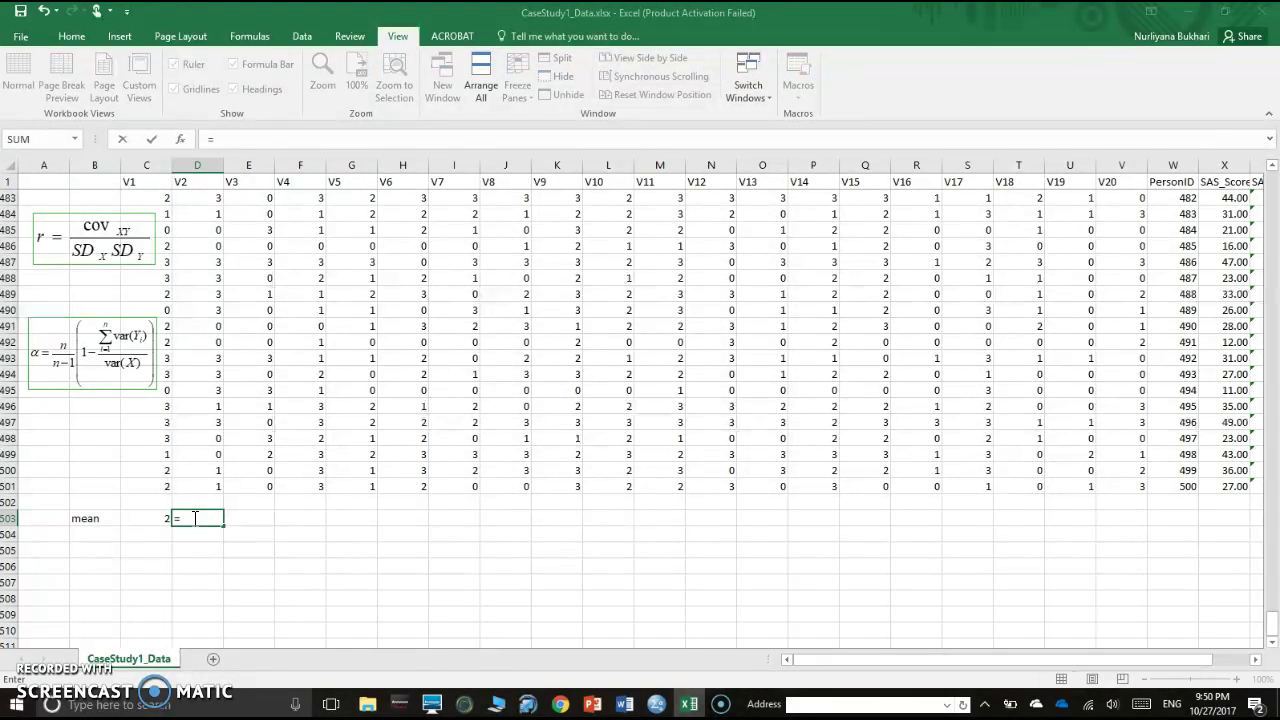
text(average)
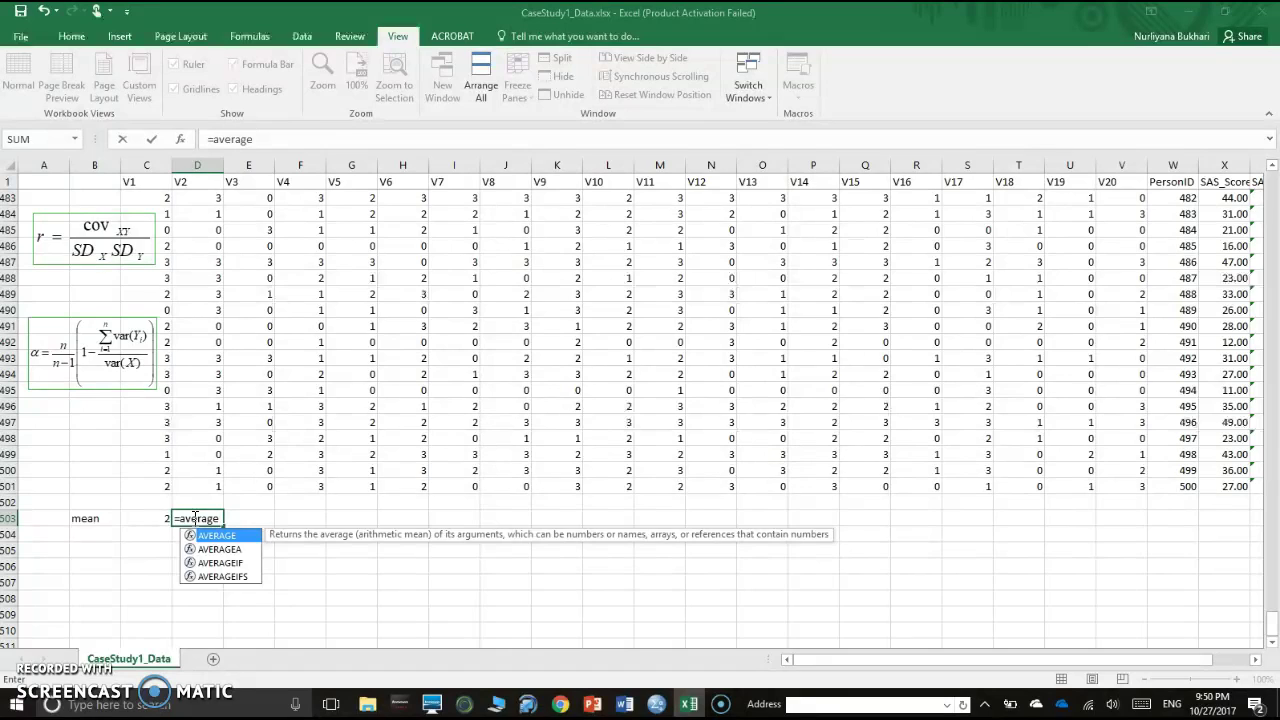
text(()
drag(187, 486, 188, 194)
click(316, 141)
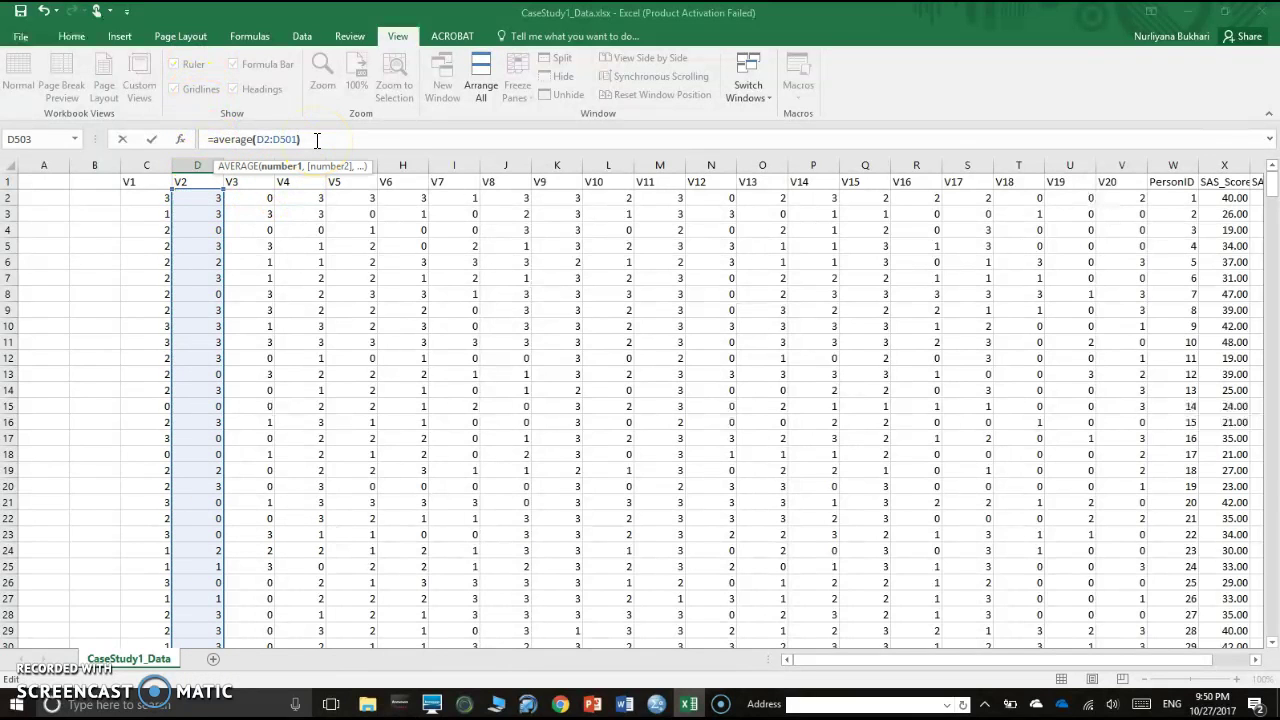
key(Return)
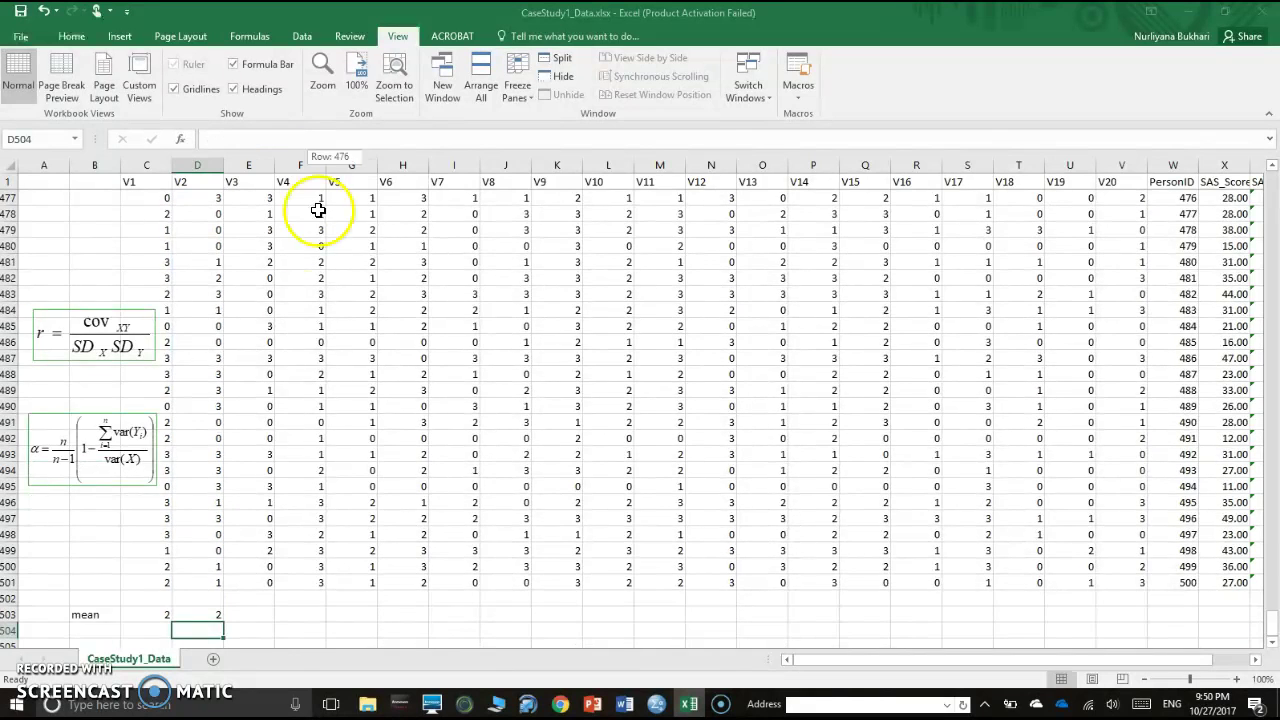
Step: Fill the mean formula from D503 across row 503 through V503, covering items V3 to V20
scroll(263, 526, down, 2)
click(195, 519)
drag(223, 526, 1143, 543)
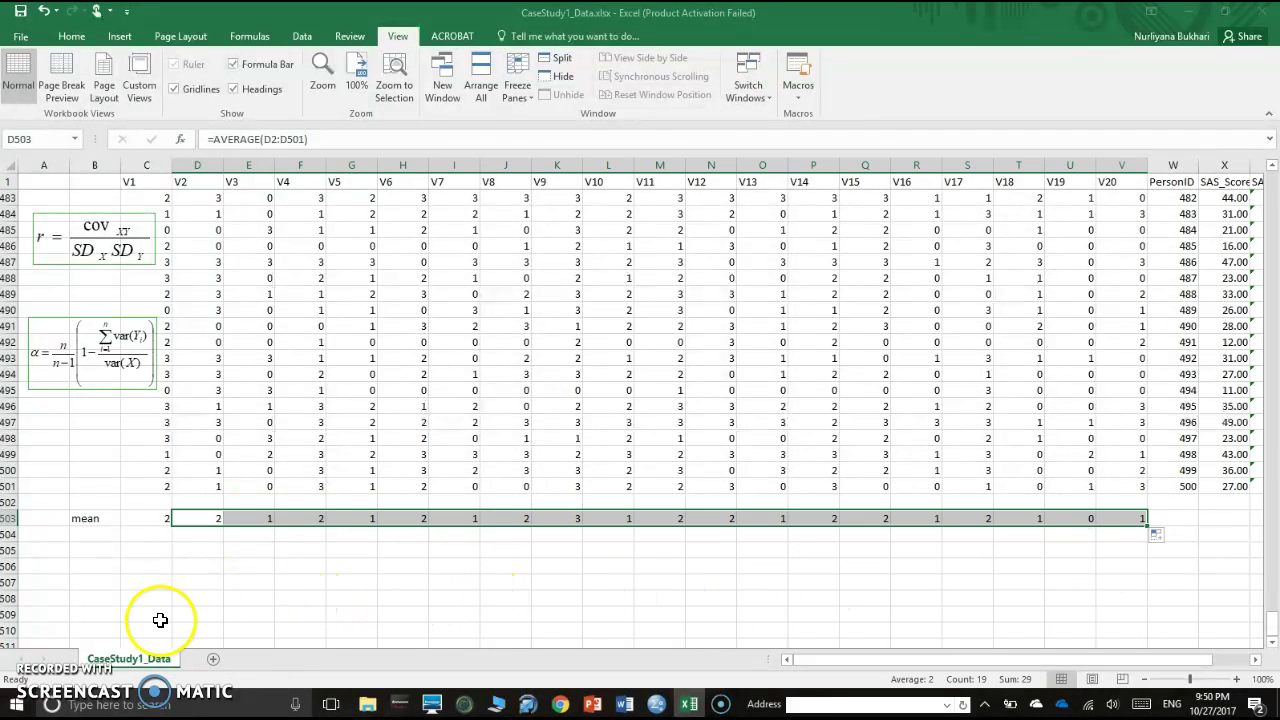
Step: Format the item means in C503:V503 to show three decimal places
click(143, 518)
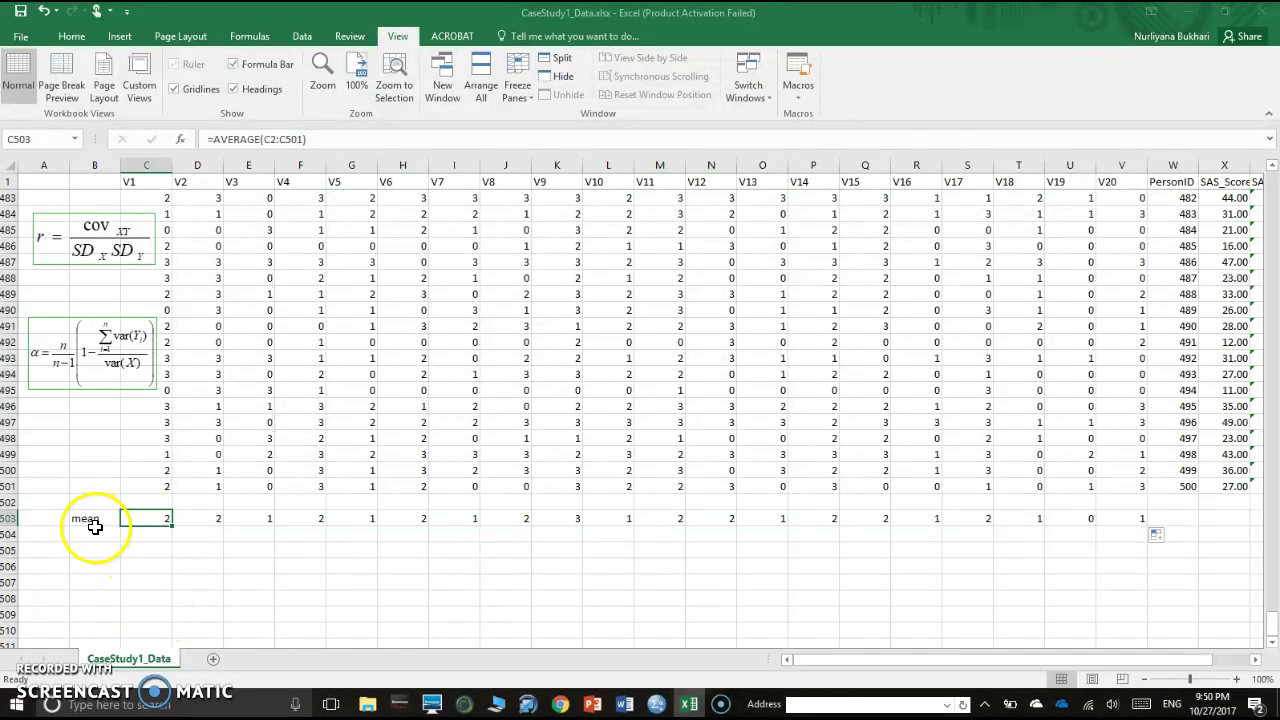
drag(163, 517, 1110, 518)
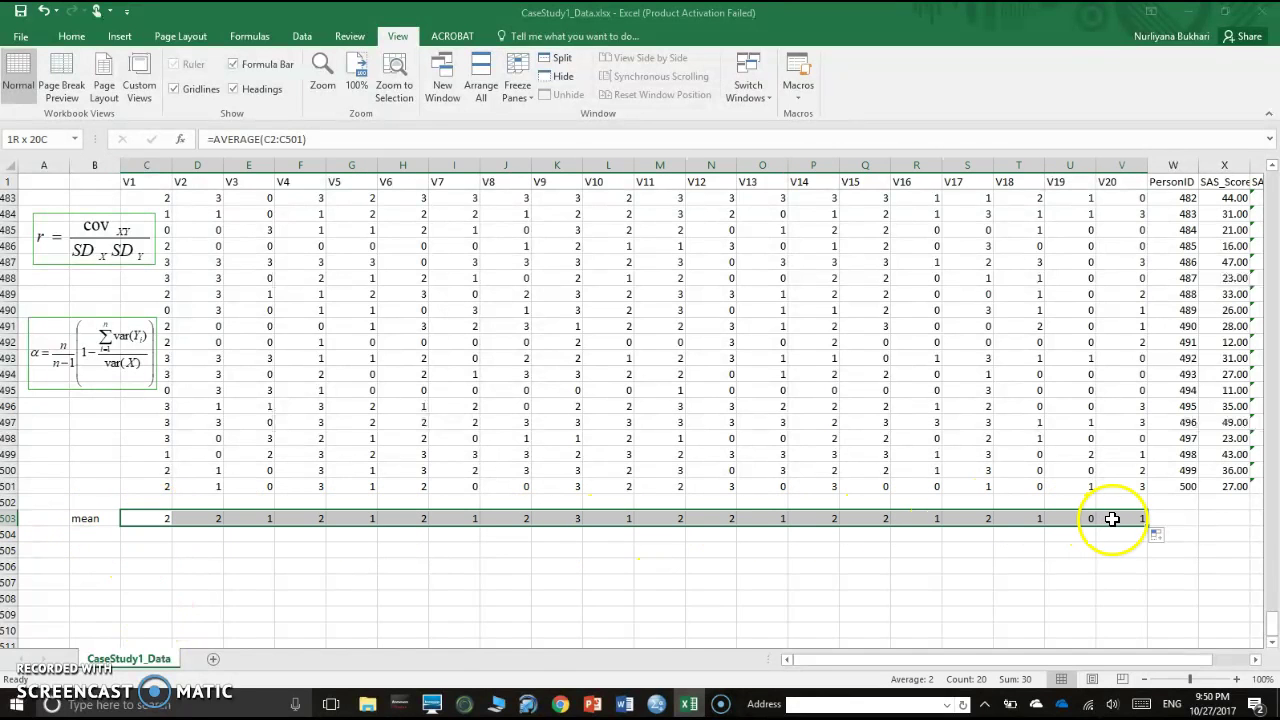
click(75, 38)
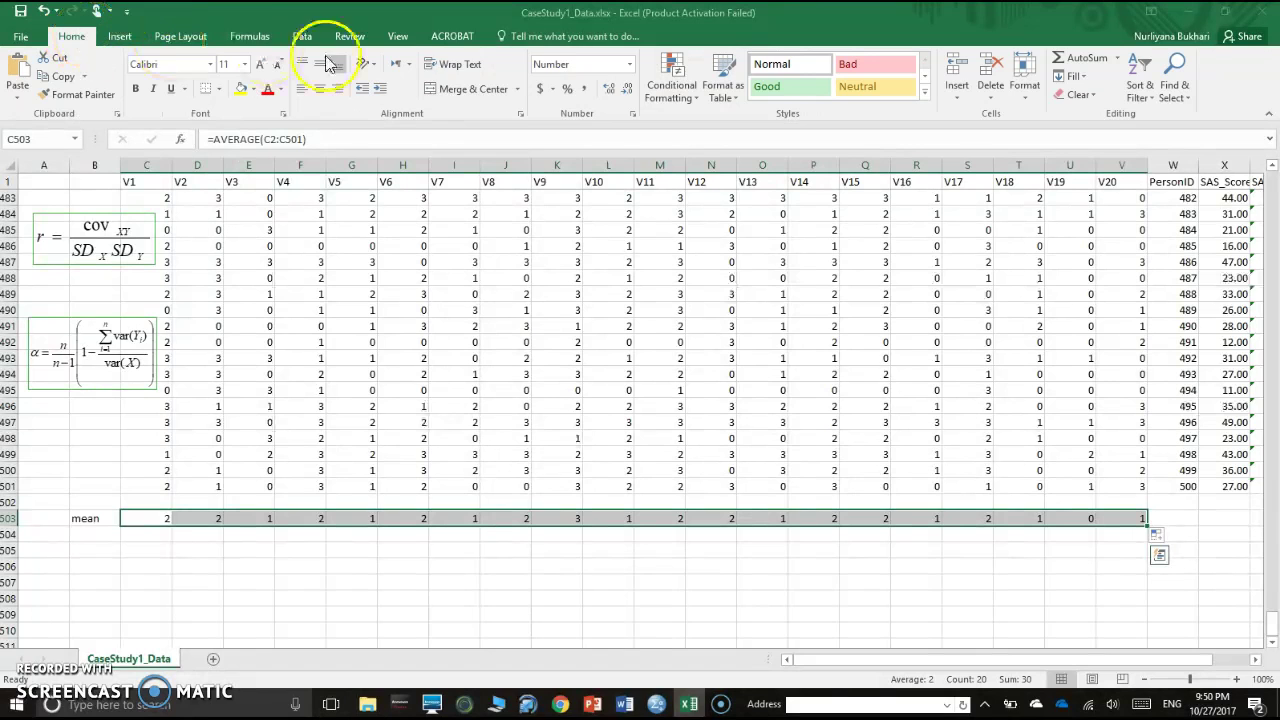
click(609, 90)
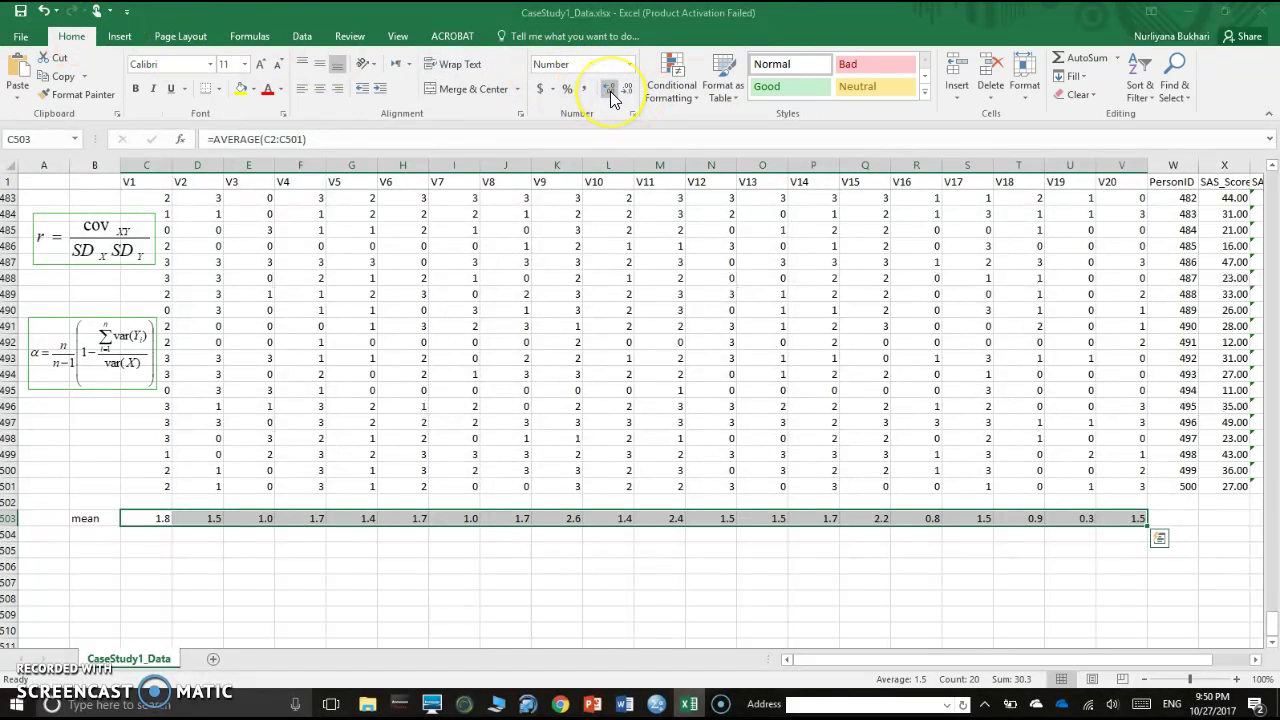
click(610, 91)
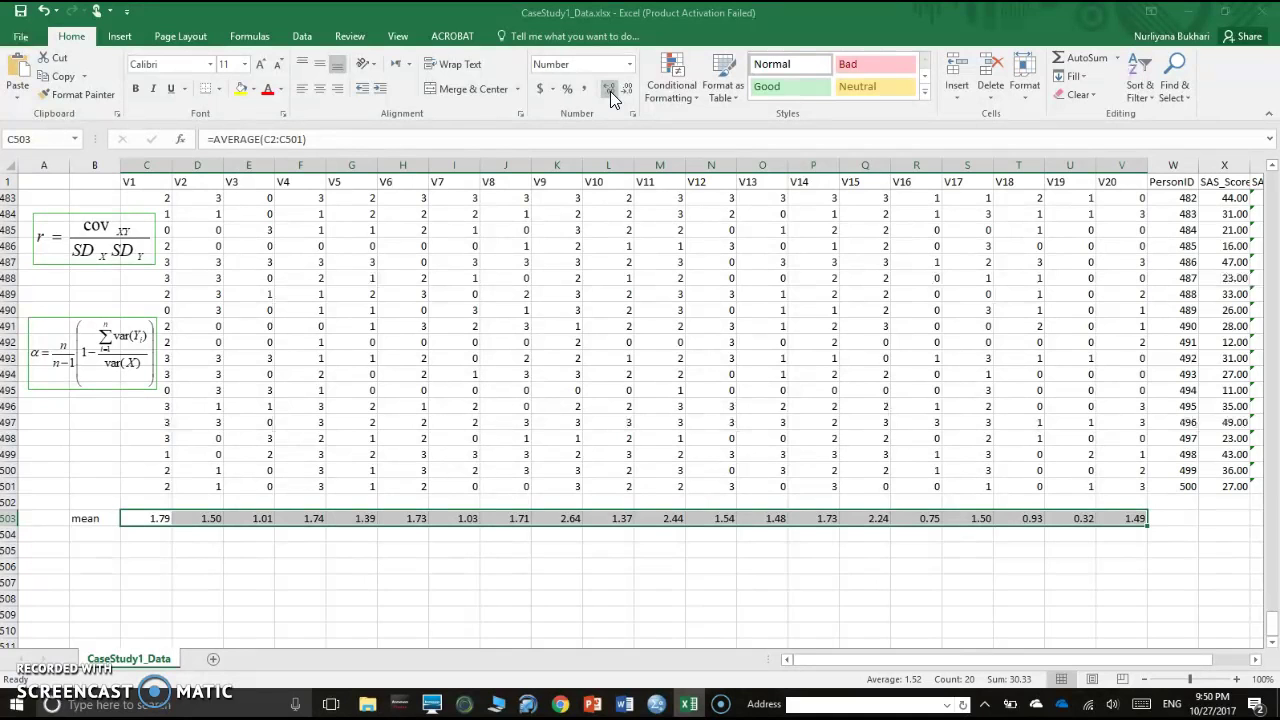
click(610, 91)
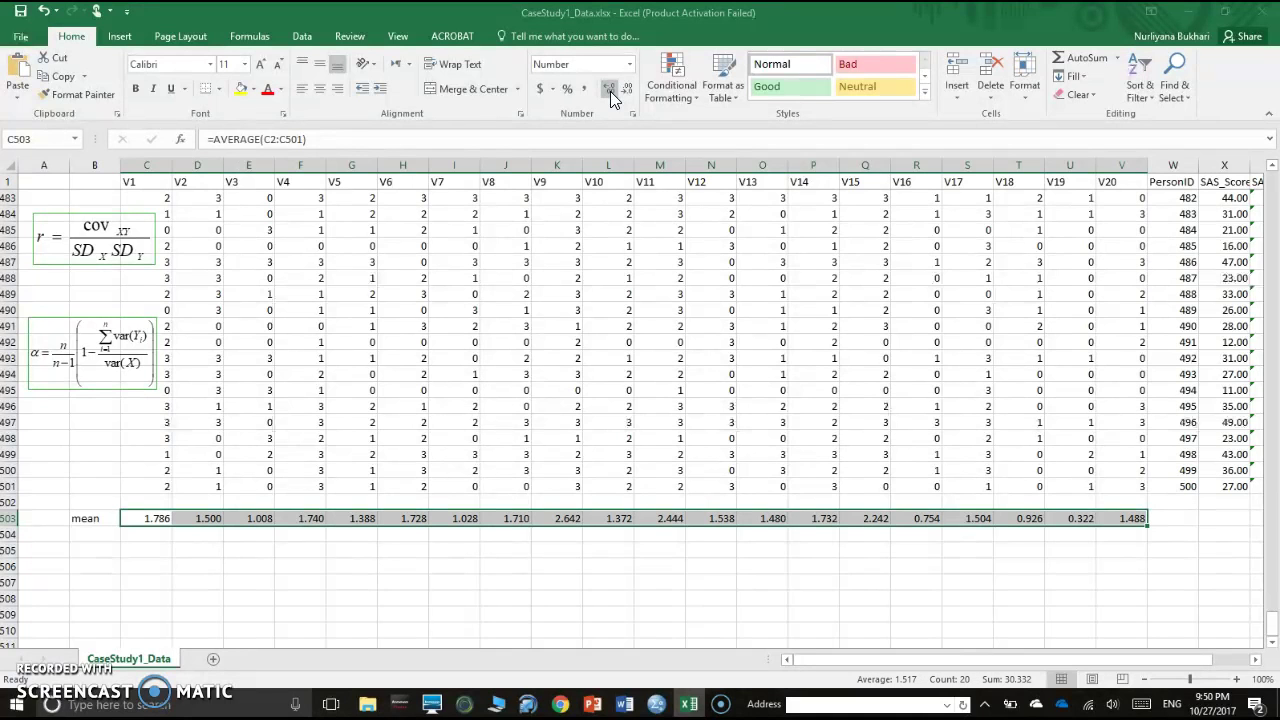
click(627, 91)
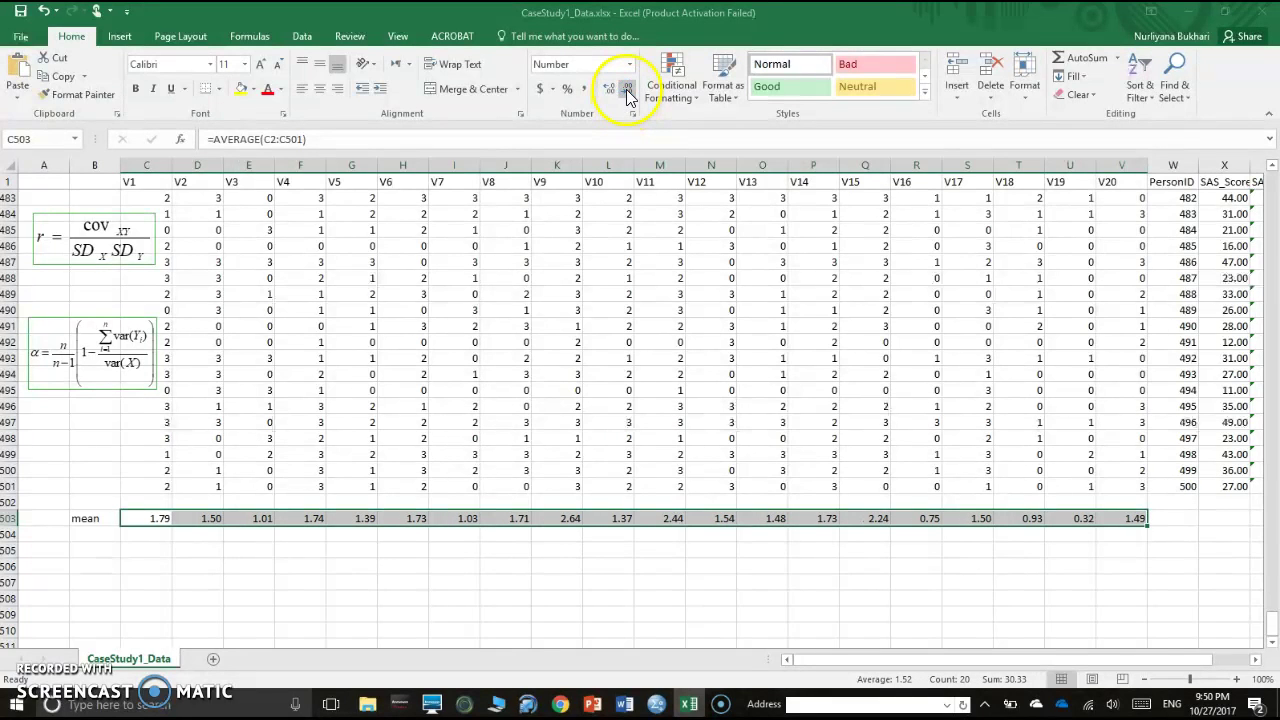
click(609, 89)
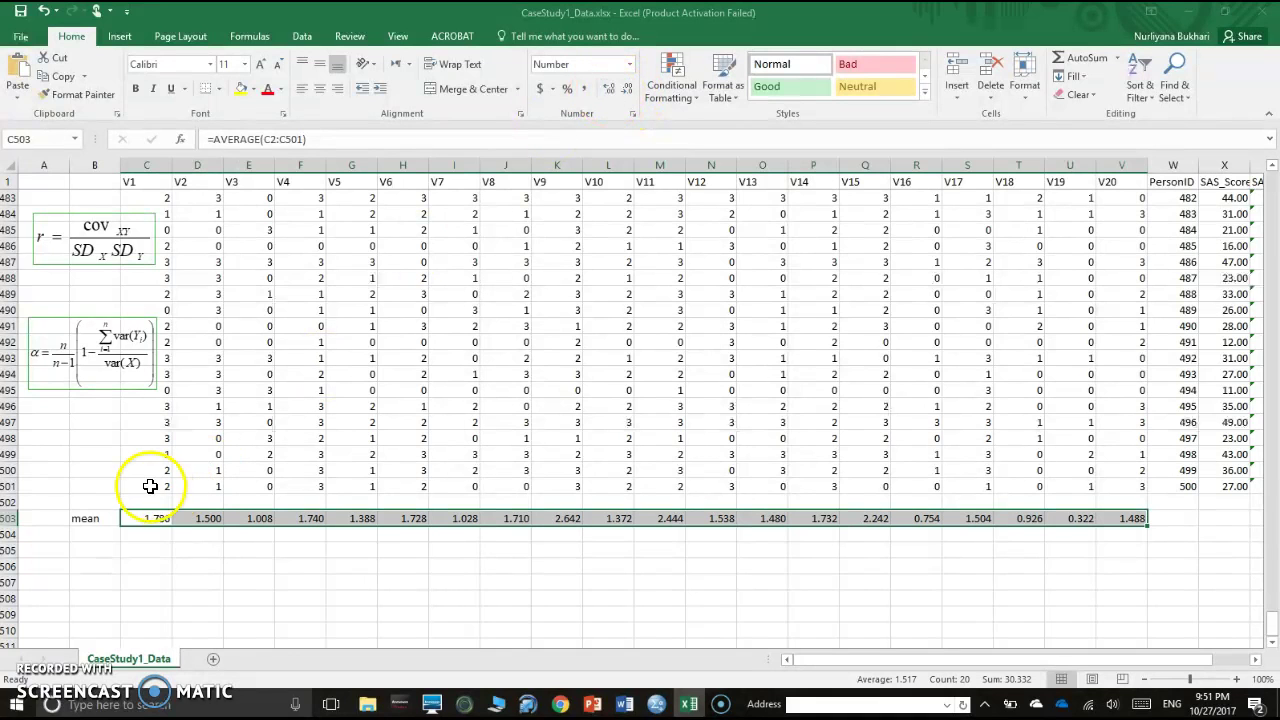
Step: Enter the row label SD in cell B504, below the mean label
click(90, 532)
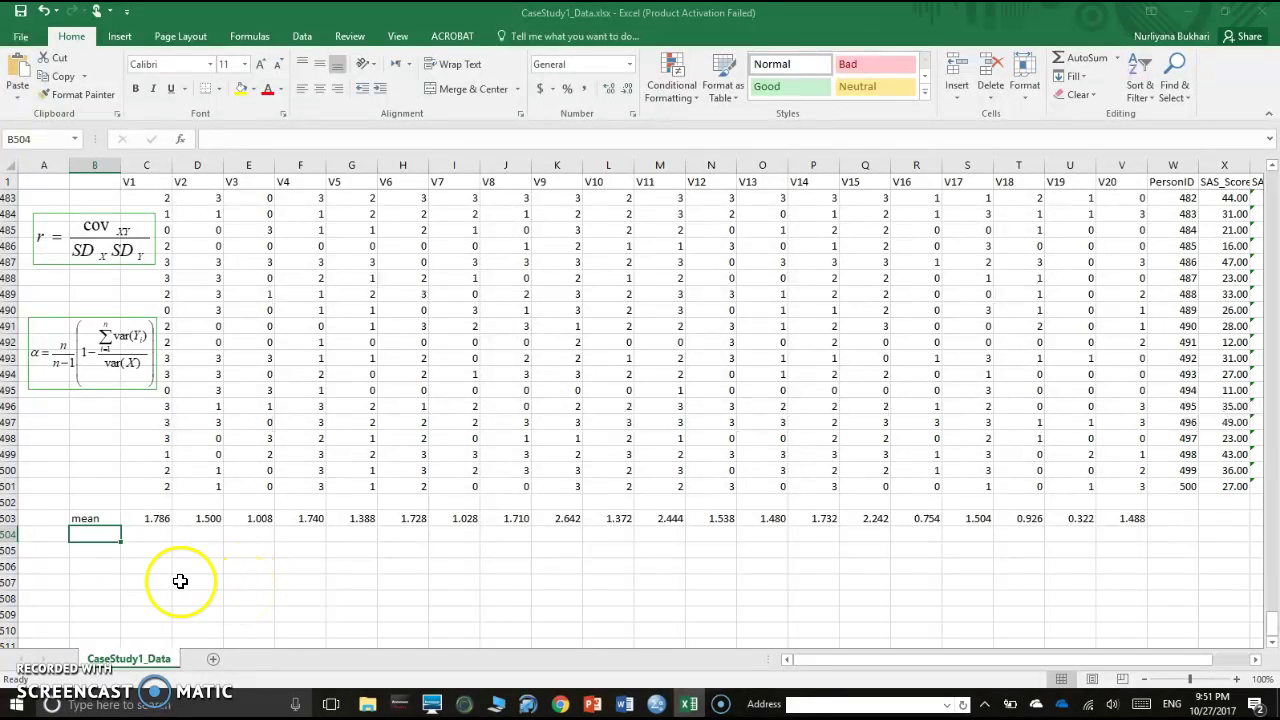
text(SD)
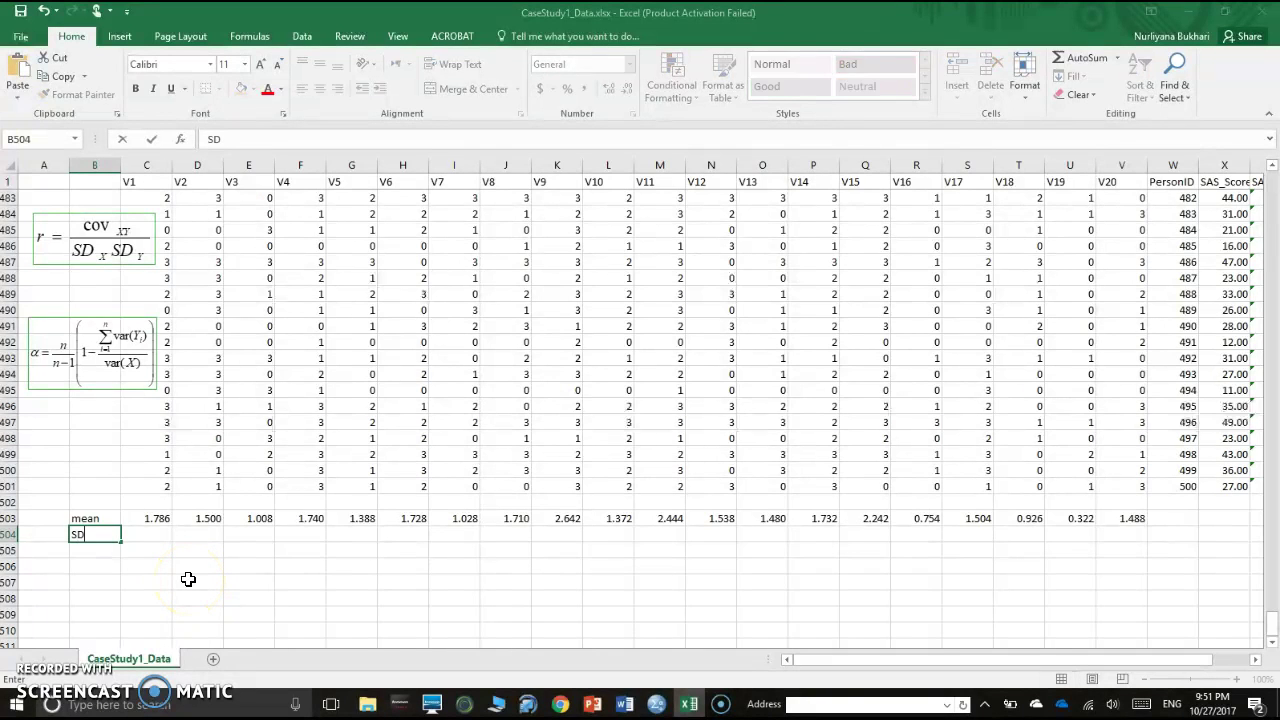
key(Tab)
Step: Calculate the V1 sample standard deviation in C504 with =stdev.s(c2:c501) and fill the formula across row 504 through V504
text(=)
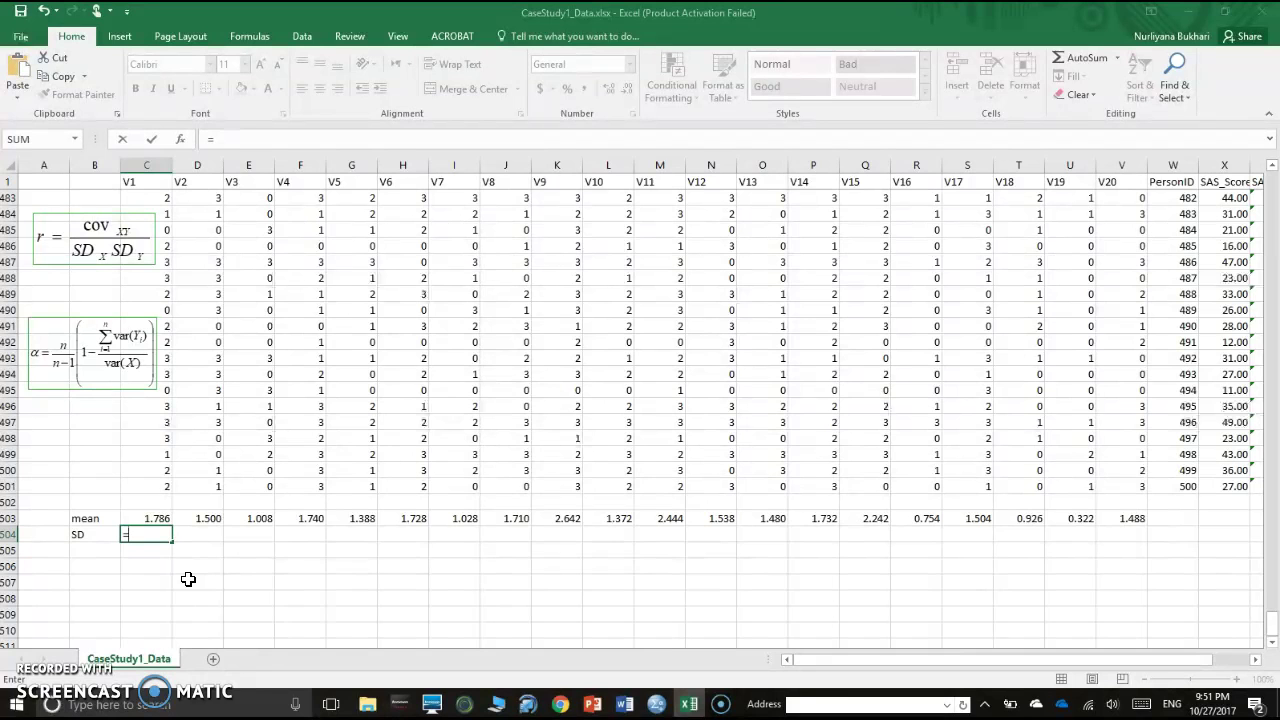
text(at)
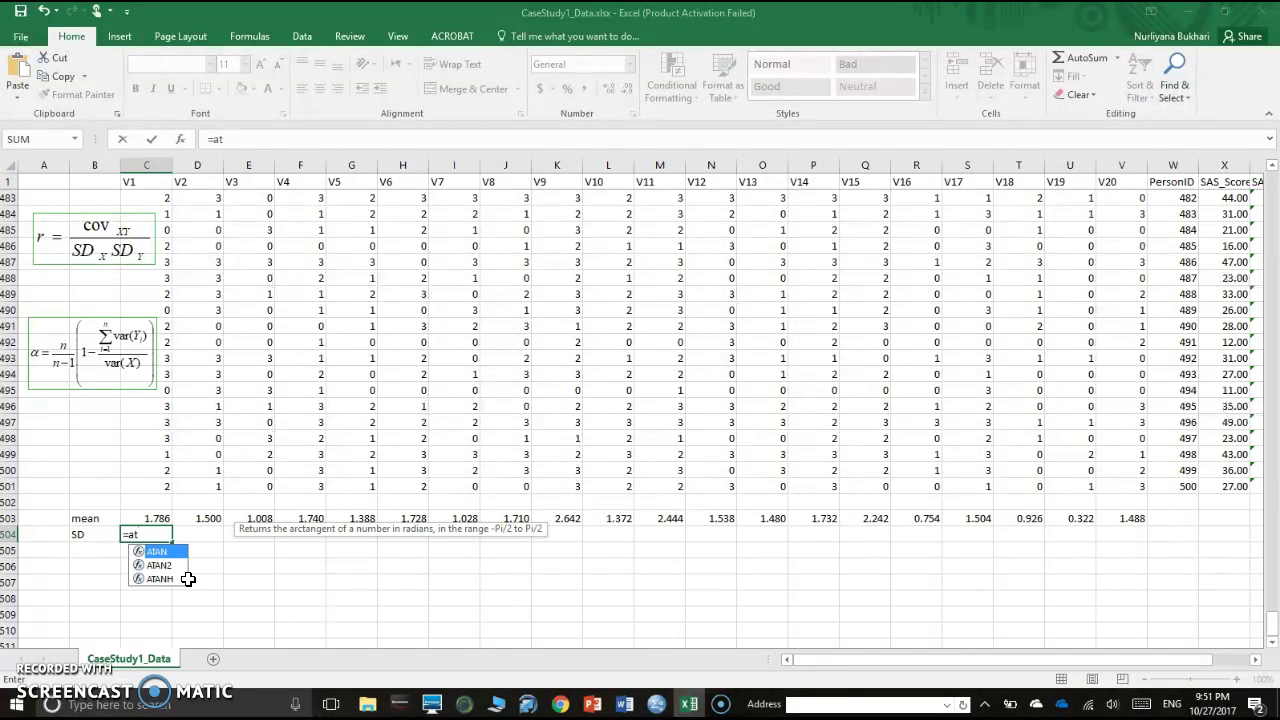
key(BackSpace)
key(BackSpace)
text(st)
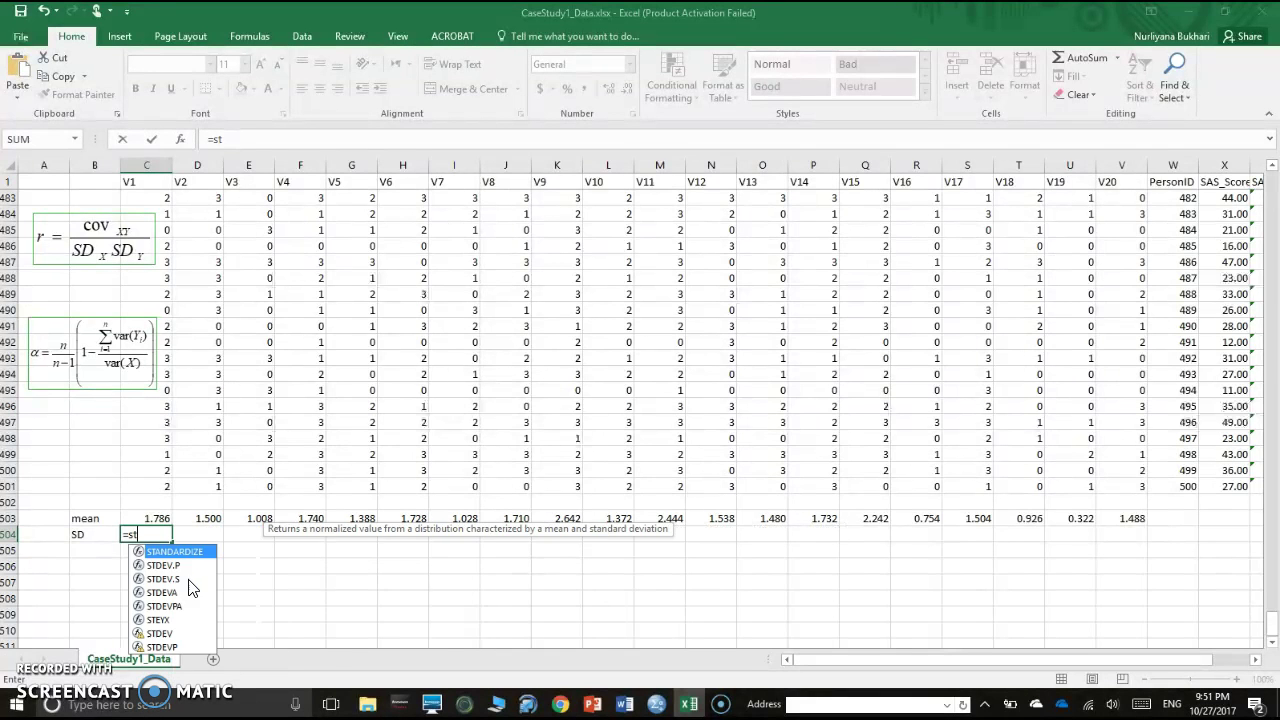
text(dev.s)
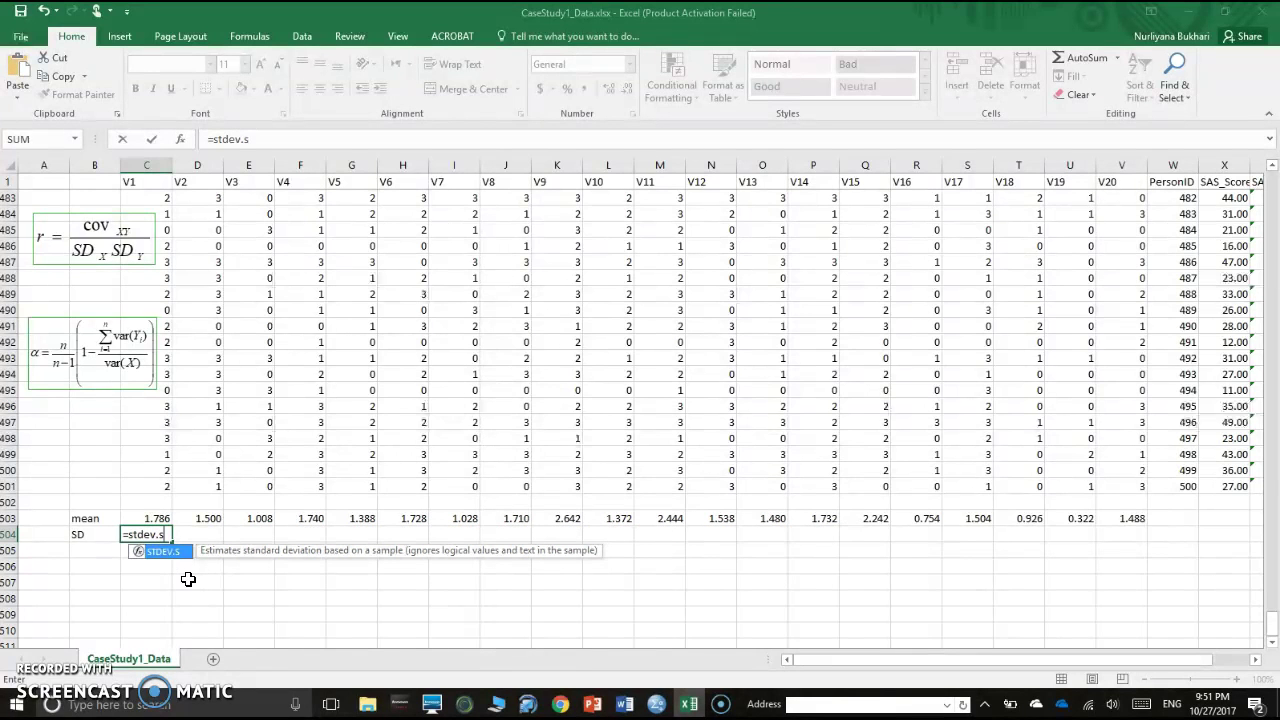
text(()
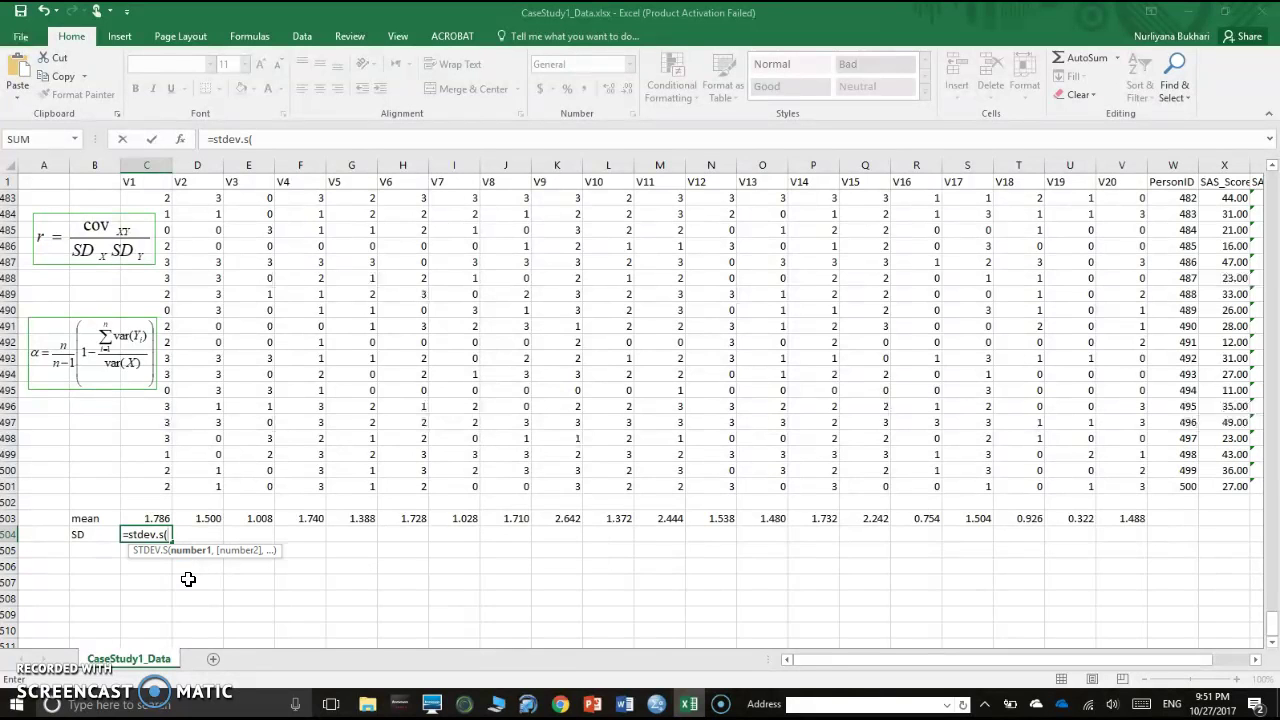
text(c2:c)
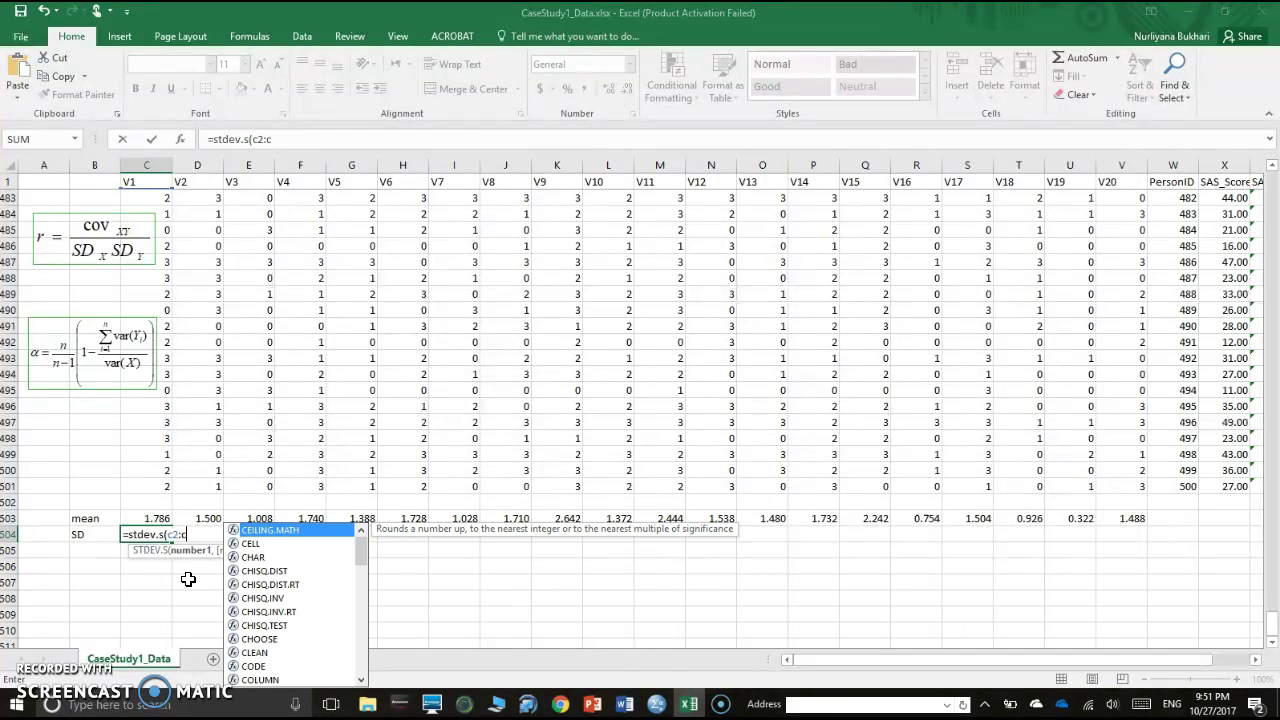
text(501))
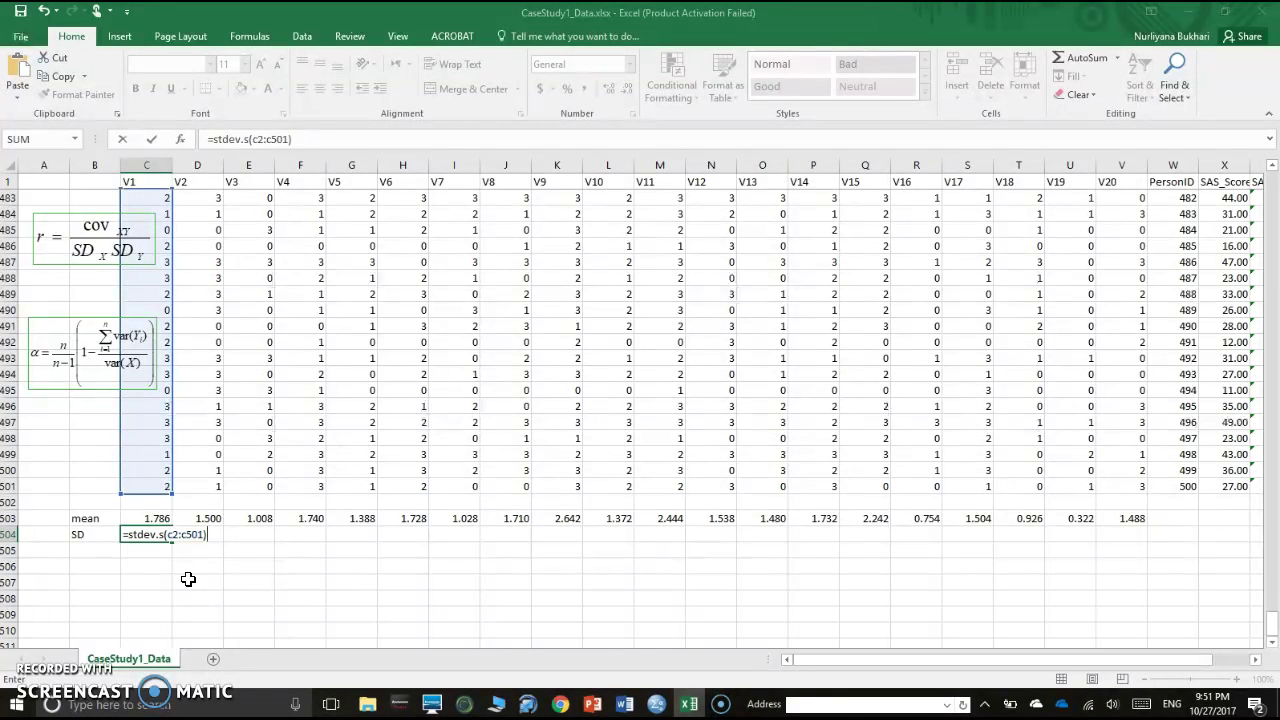
key(Return)
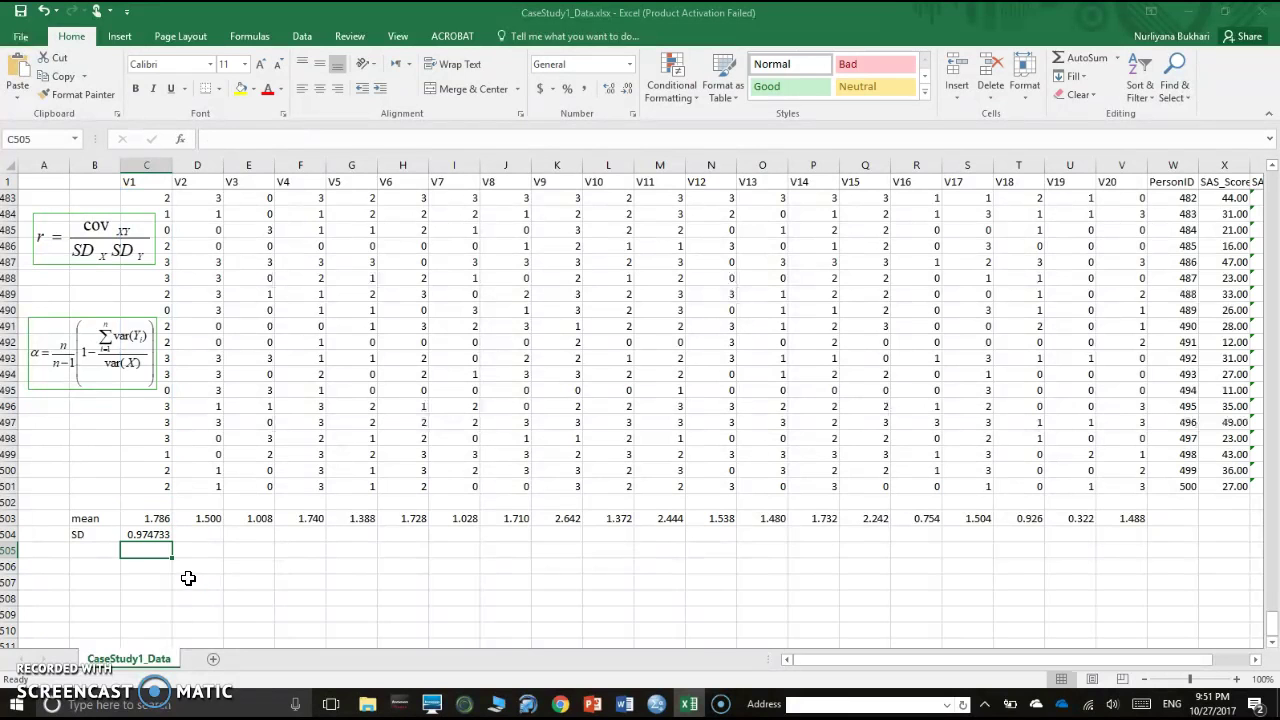
click(155, 535)
drag(172, 541, 1128, 559)
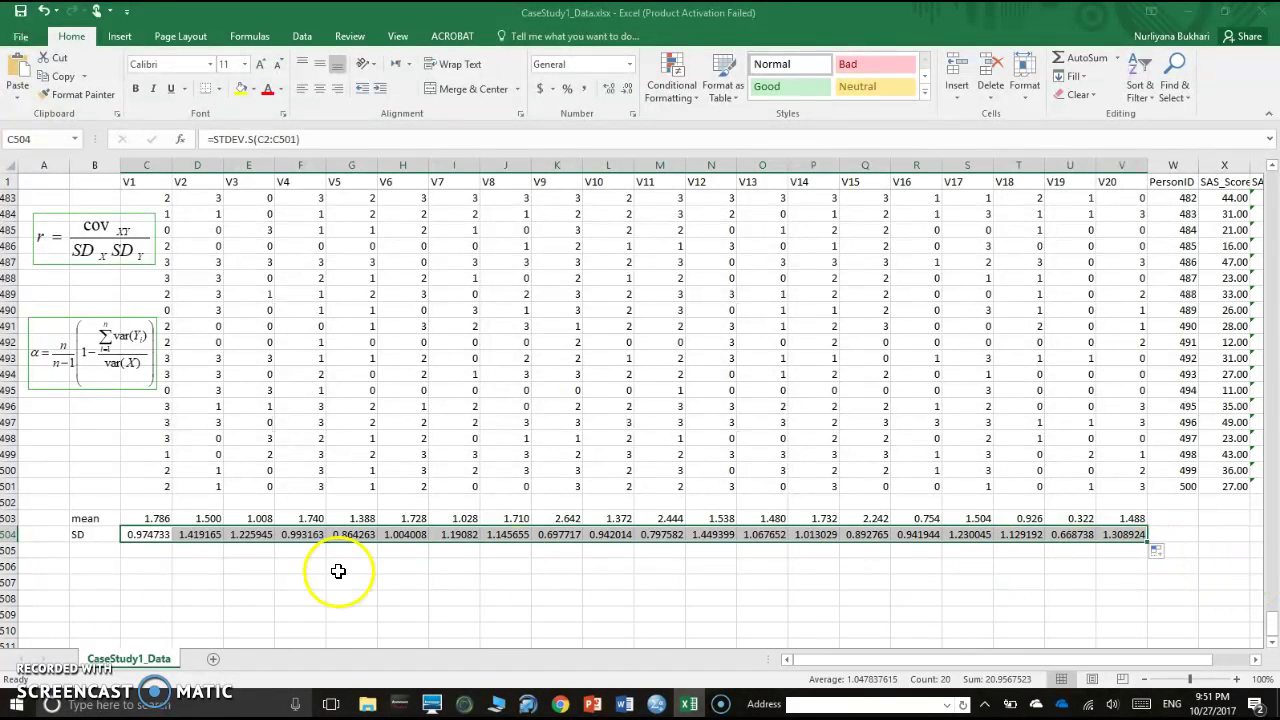
Step: Enter the row label var in cell B505, below the SD label
click(88, 555)
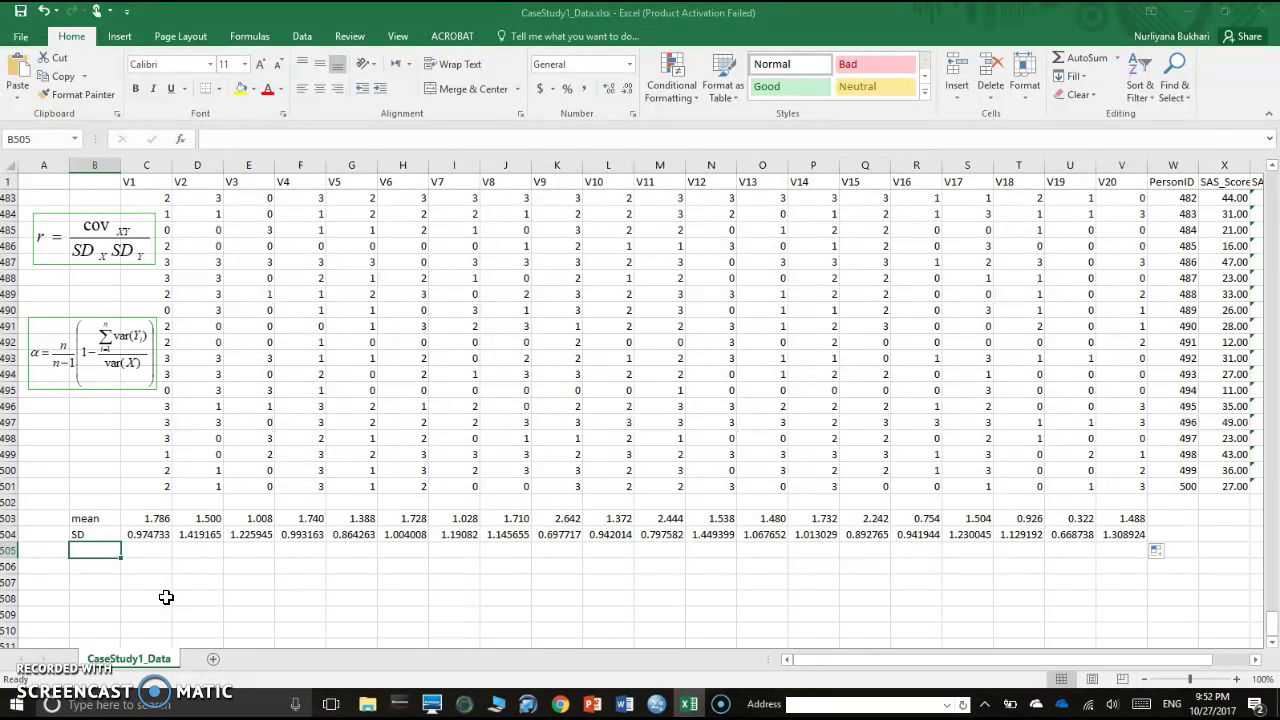
text(var)
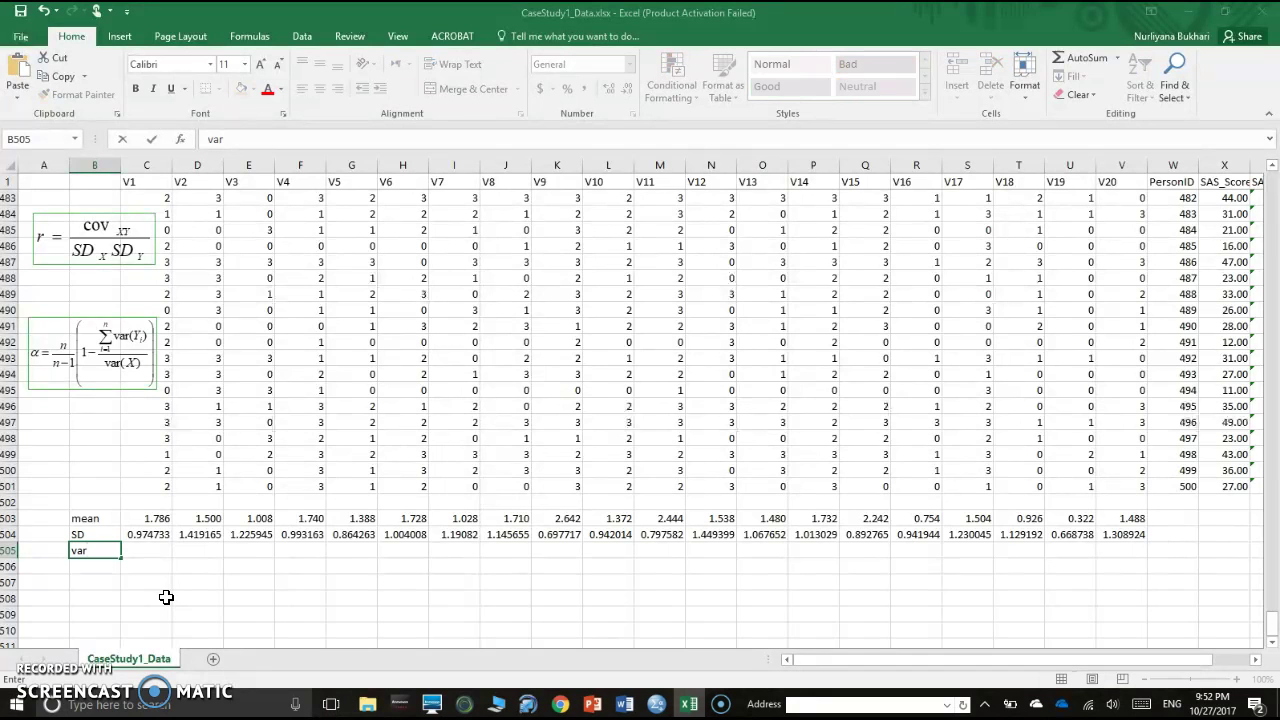
key(Tab)
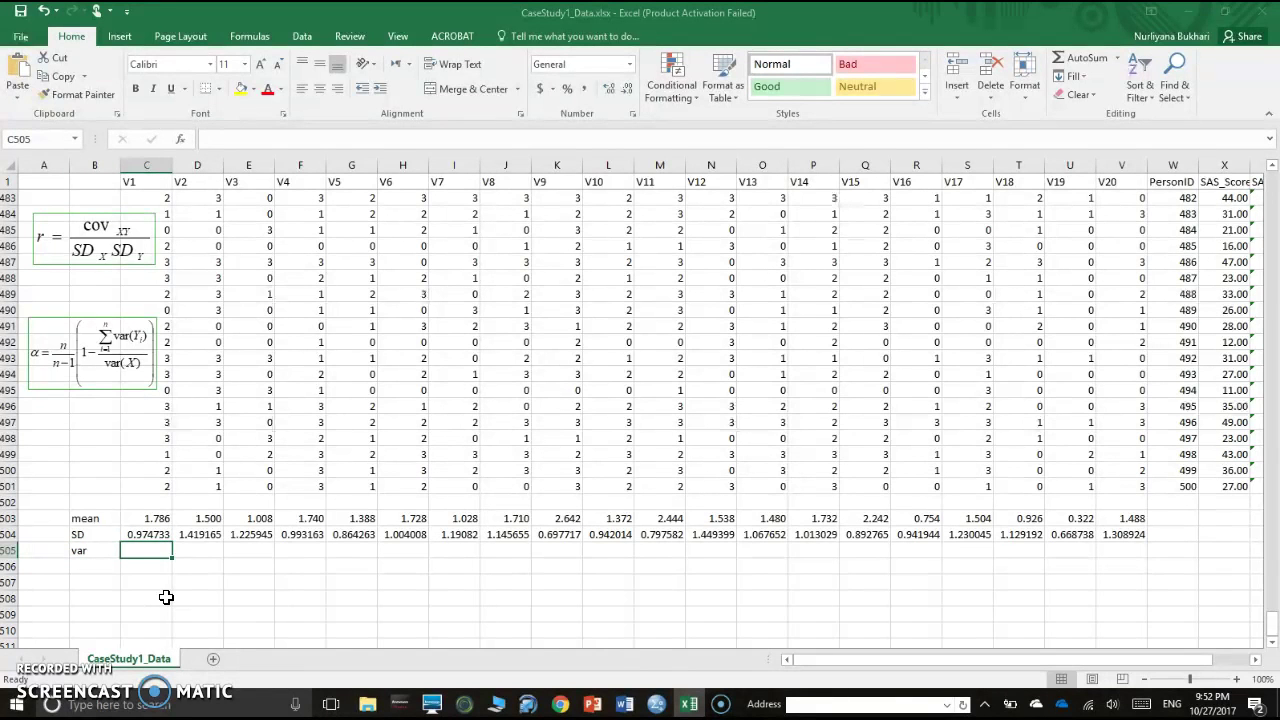
Step: Calculate the V1 variance in cell C505 by squaring the standard deviation with =C504^2
text(=)
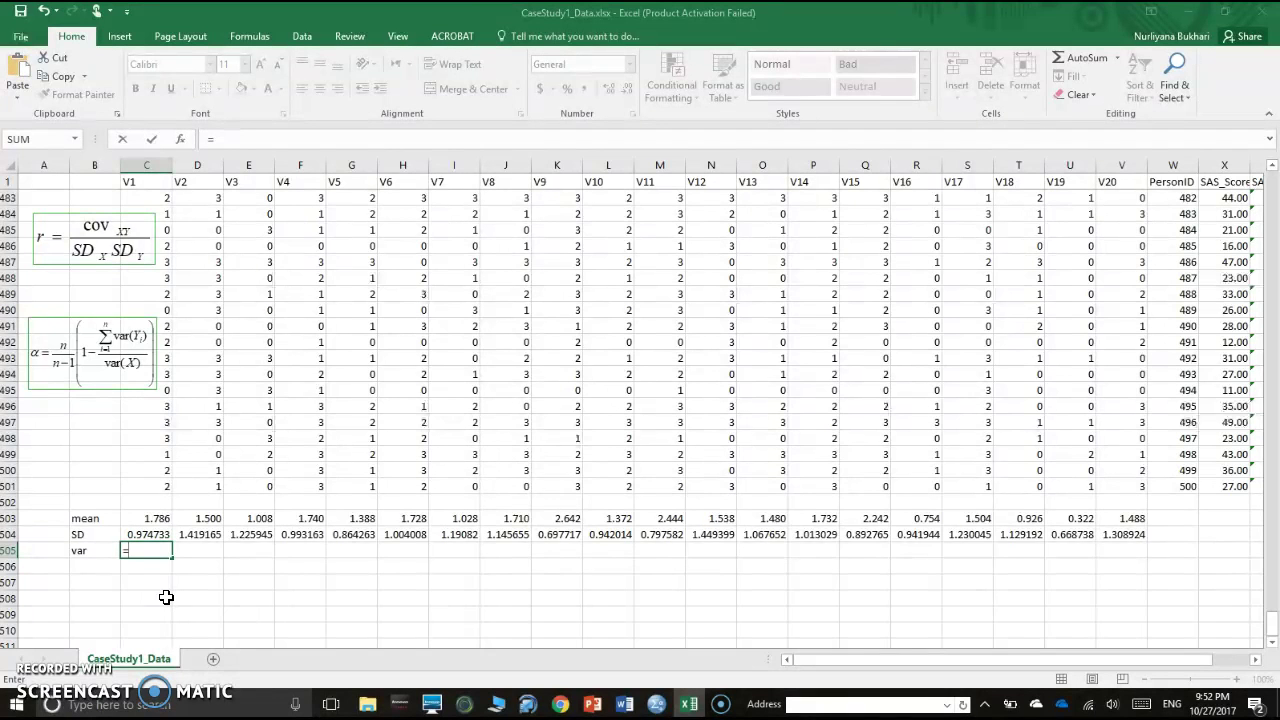
key(Up)
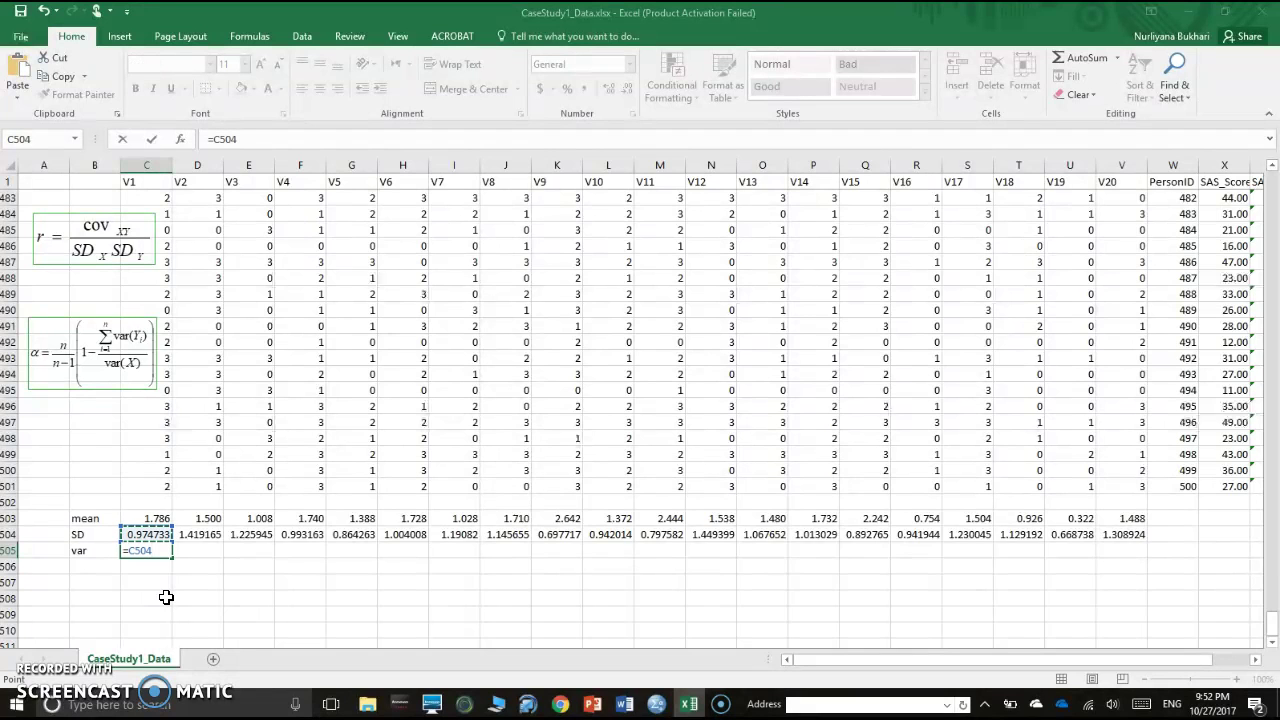
click(255, 135)
text(^2)
key(Return)
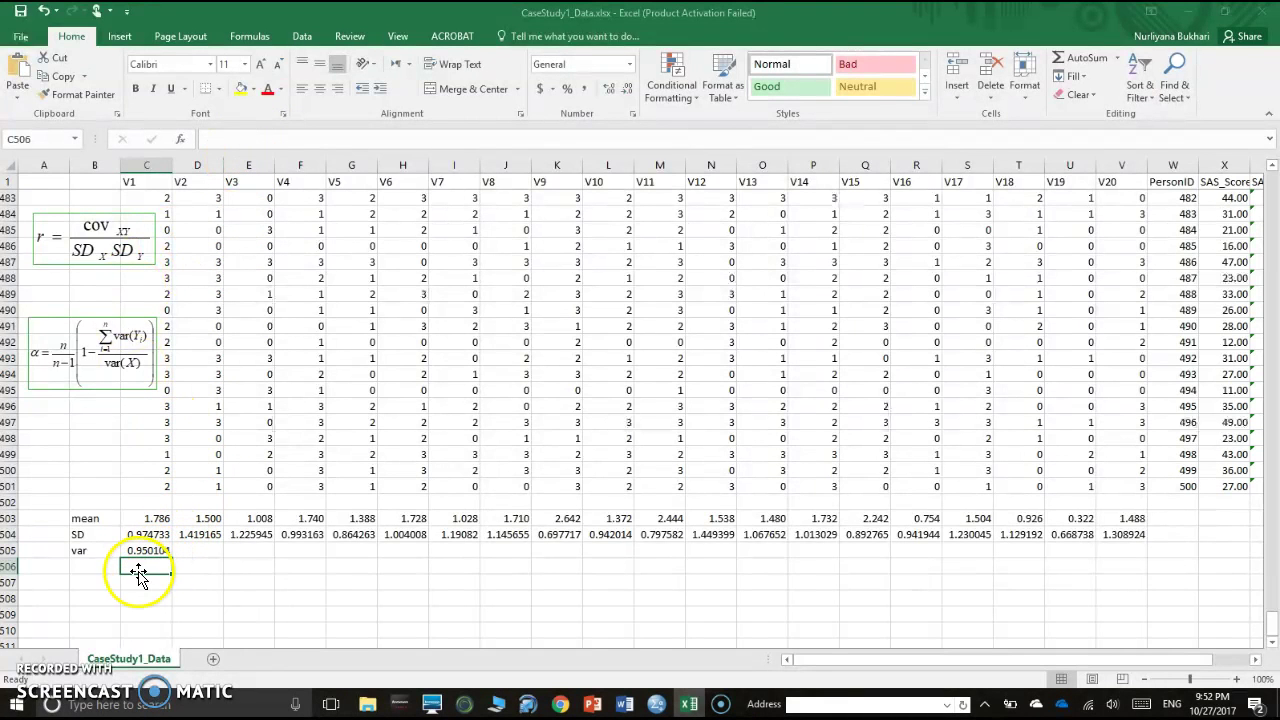
Step: Calculate the V1 sample variance directly from the data in cell C506 with =var.s(c2:c501)
text(=)
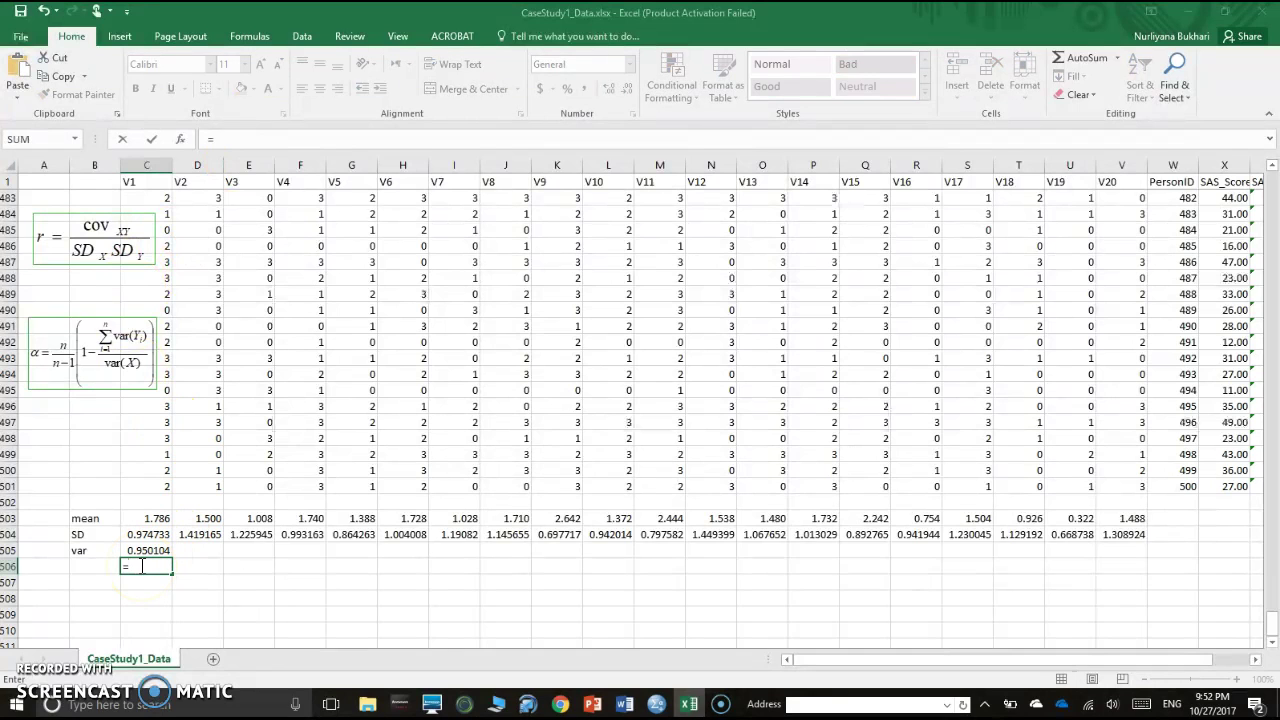
text(var)
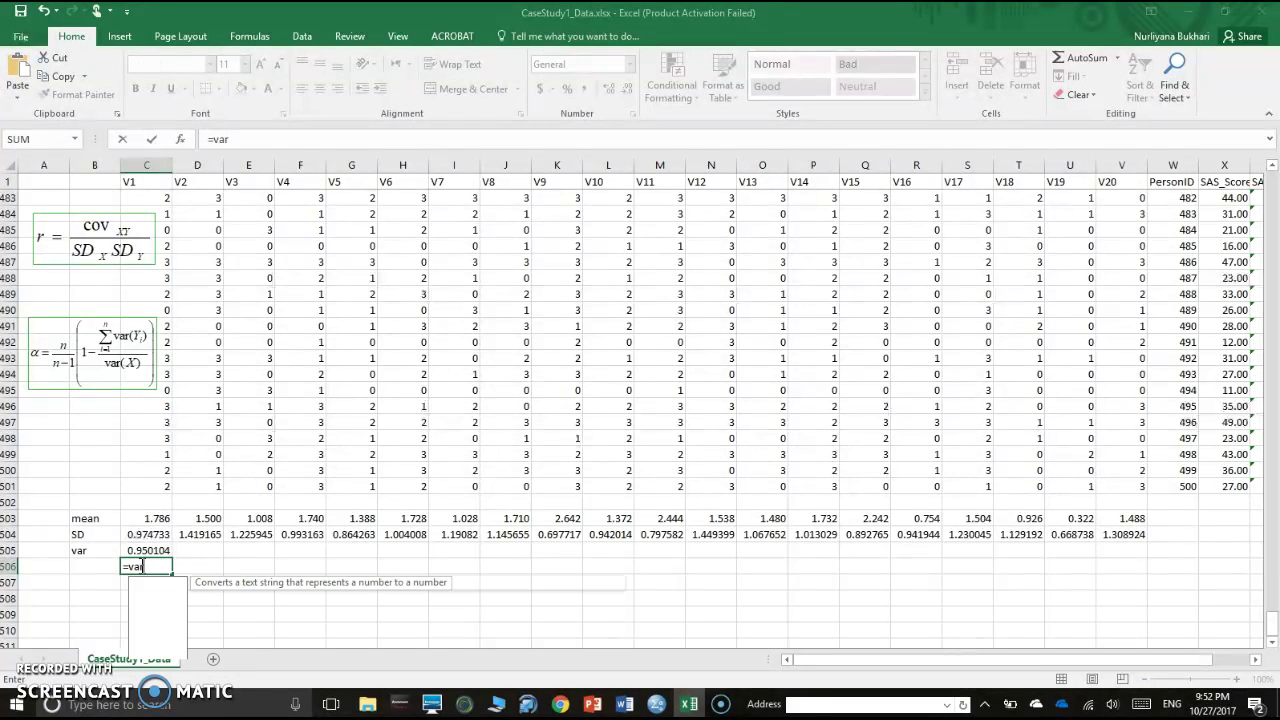
text(.s()
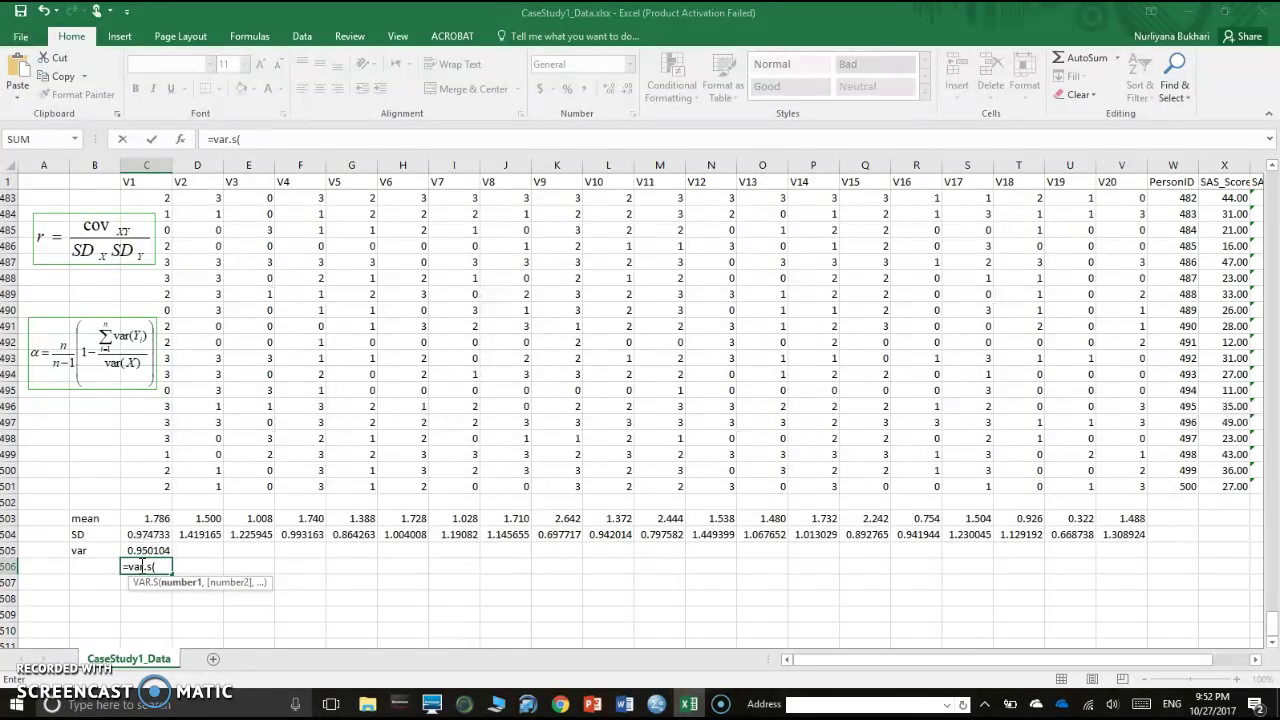
text(c)
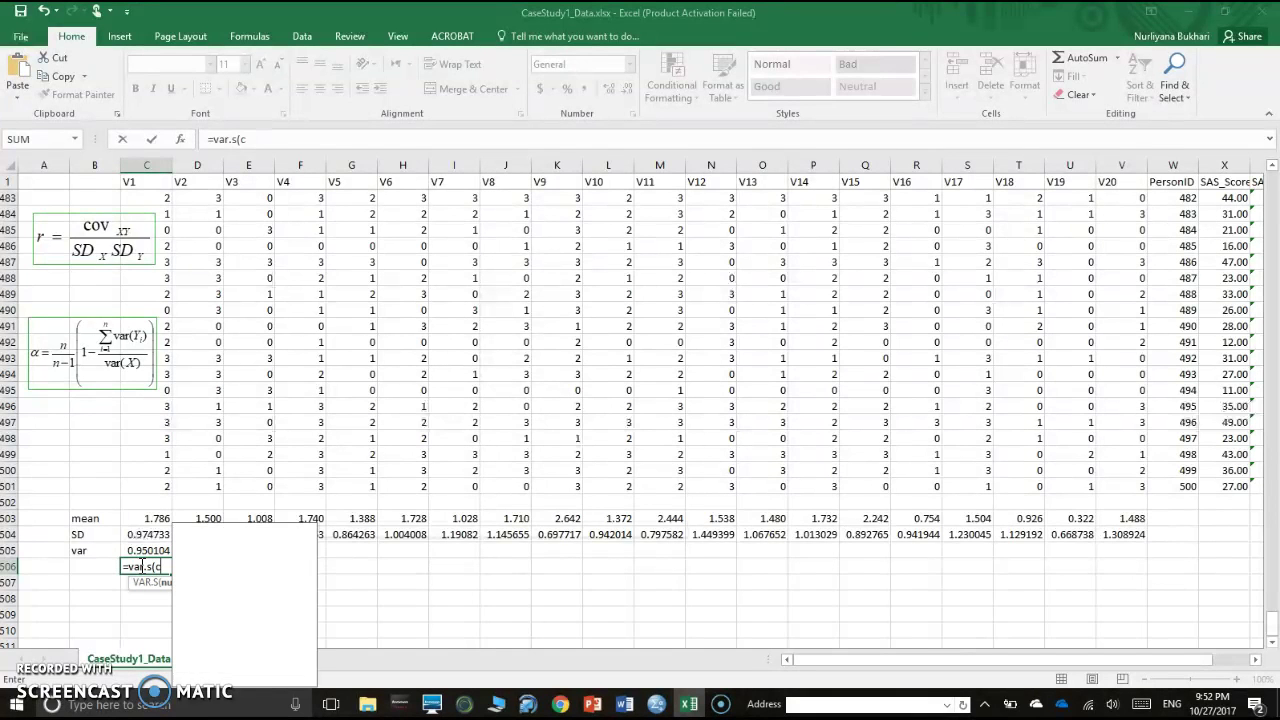
text(2:c)
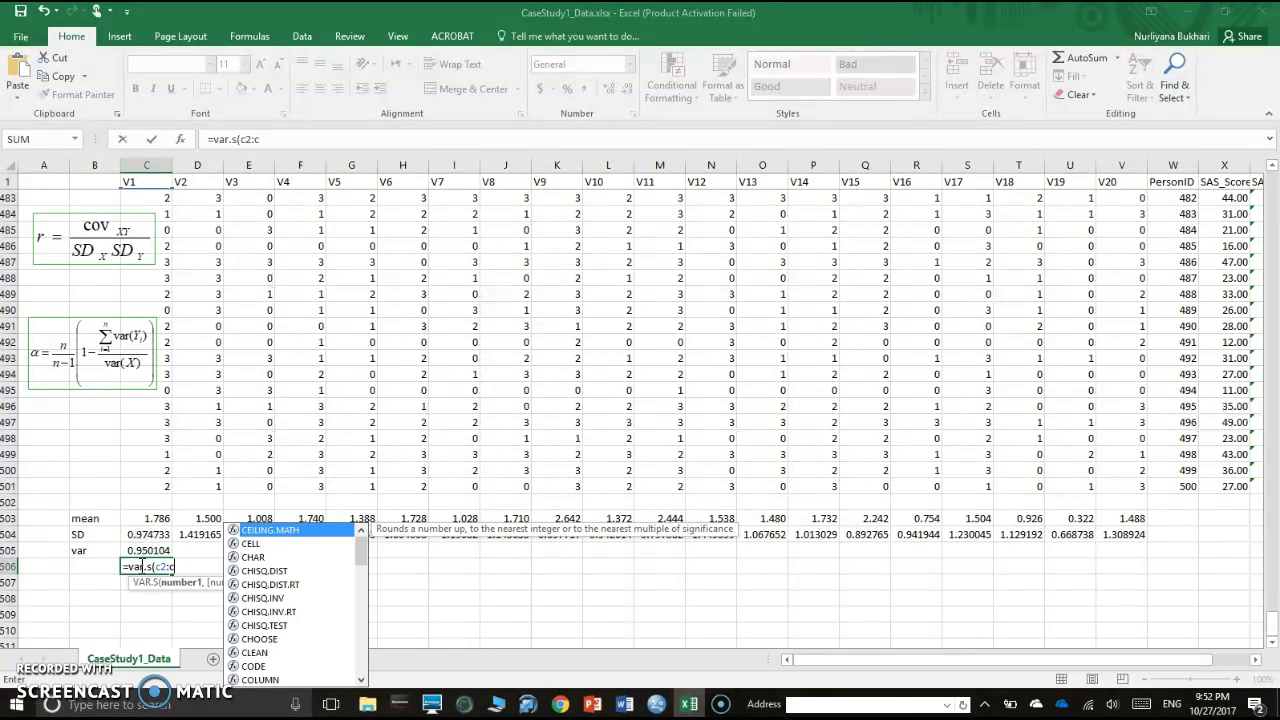
text(501)
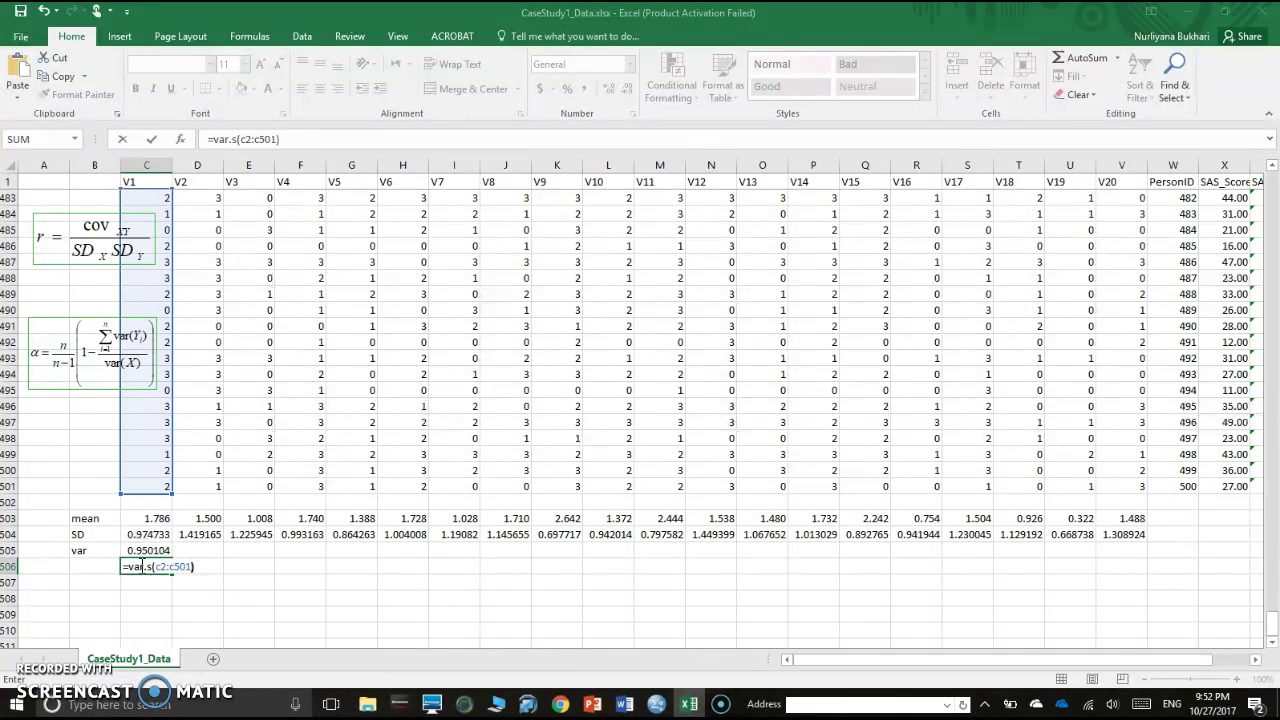
key(Return)
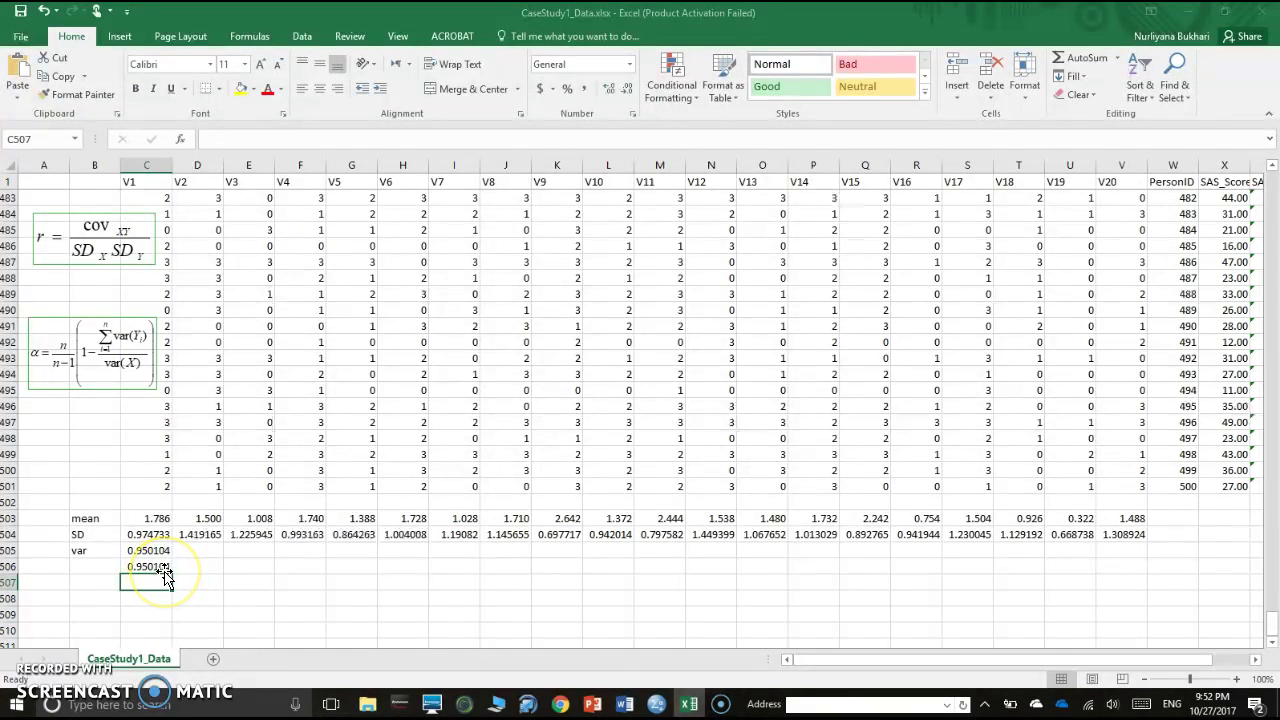
Step: Delete the variance formula from cell C506 and undo the deletion
click(164, 569)
key(Delete)
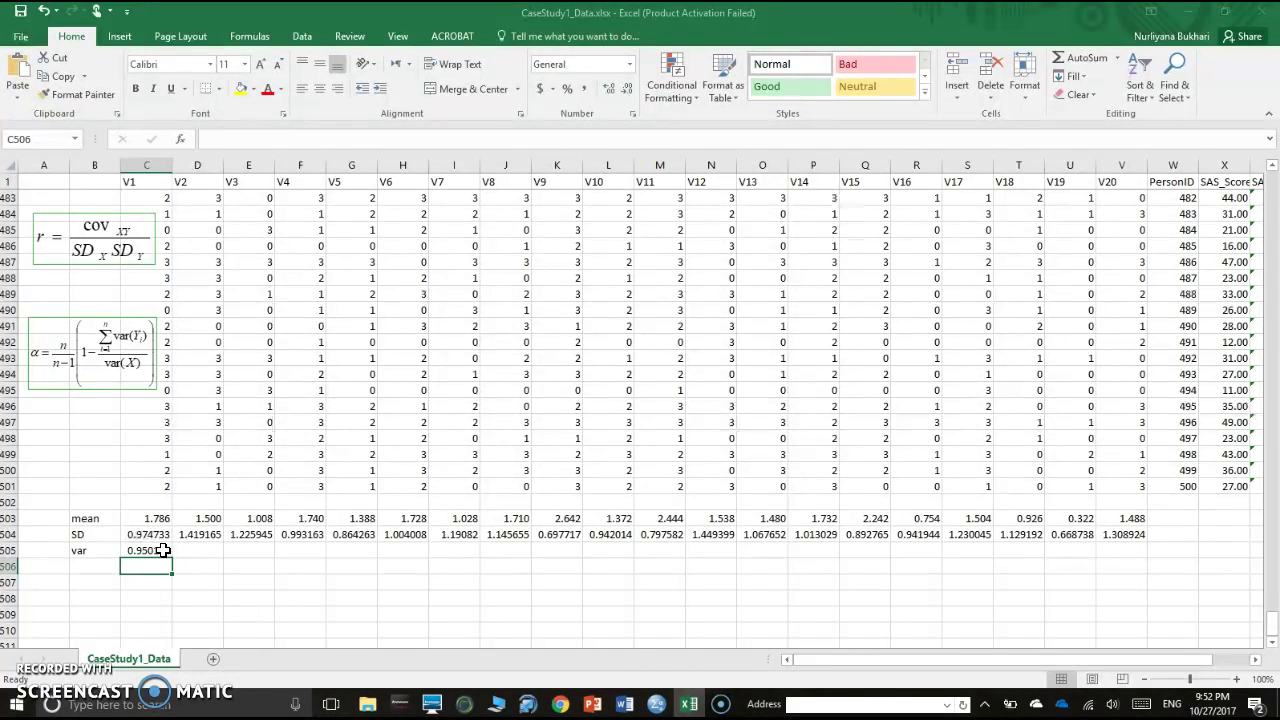
click(163, 550)
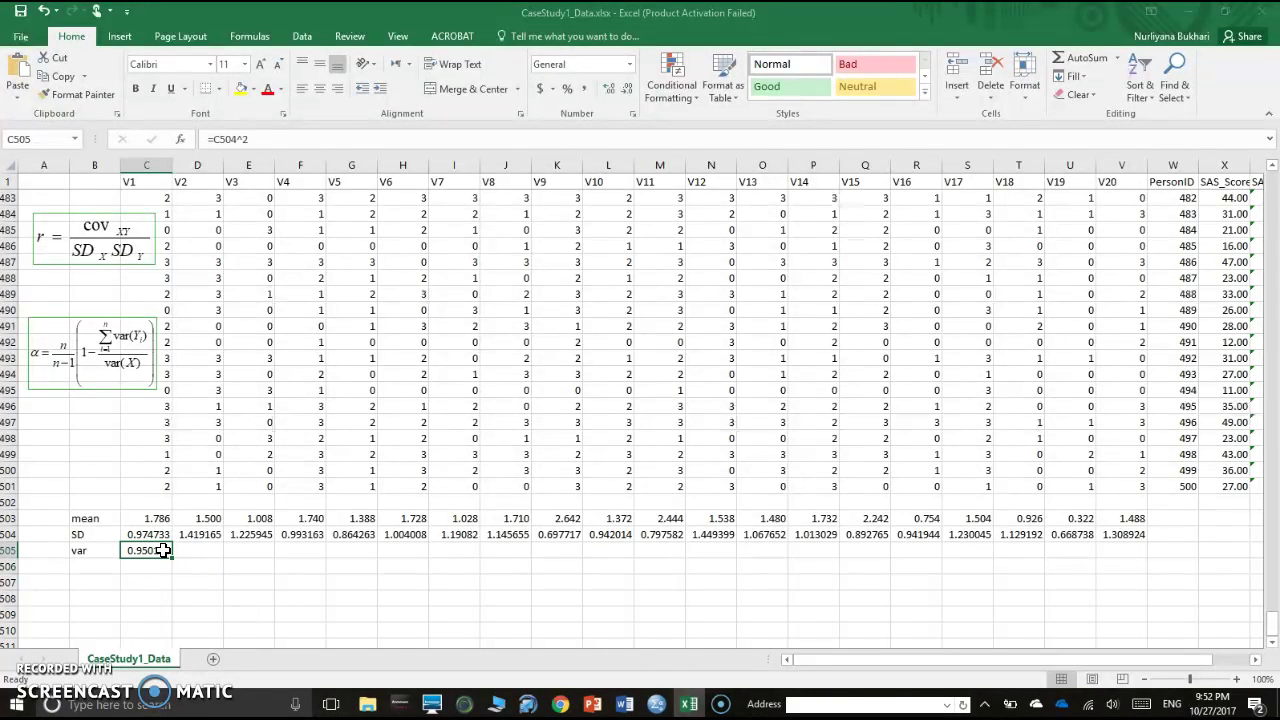
click(165, 567)
key(ctrl+z)
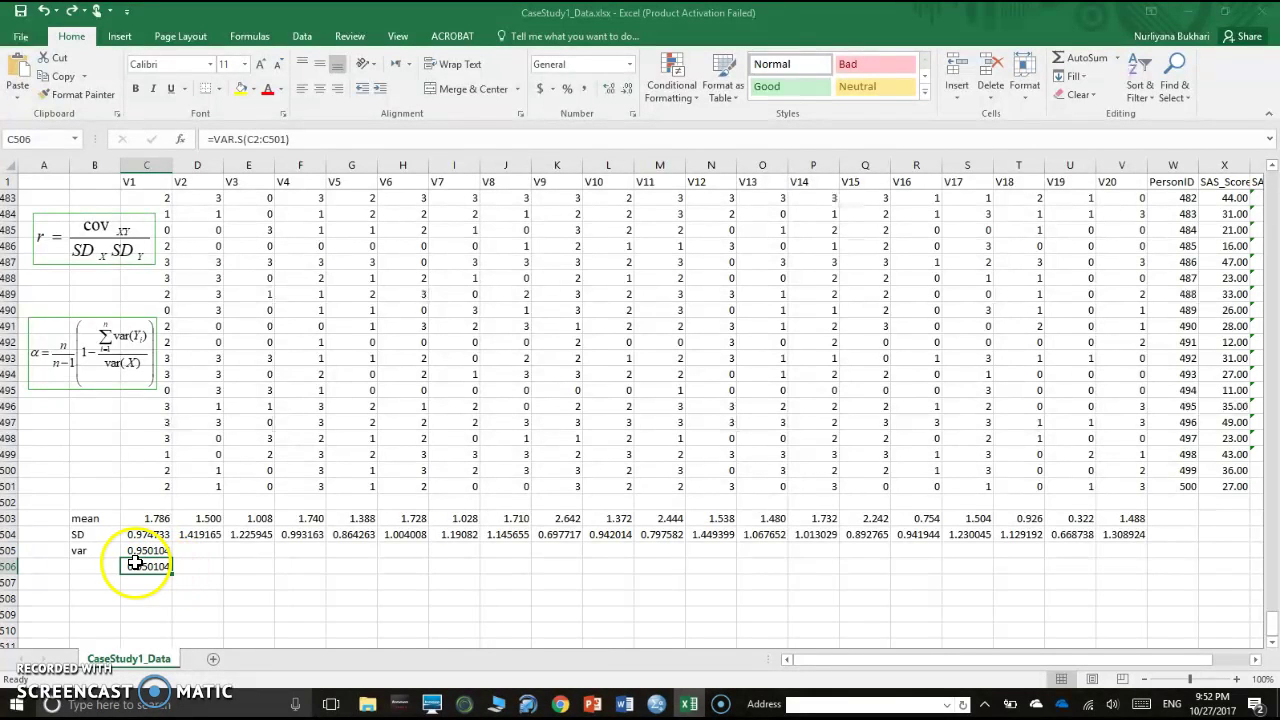
Step: Copy the VAR.S formula from C506 and paste only the formula over the squared-SD formula in C505
right_click(135, 565)
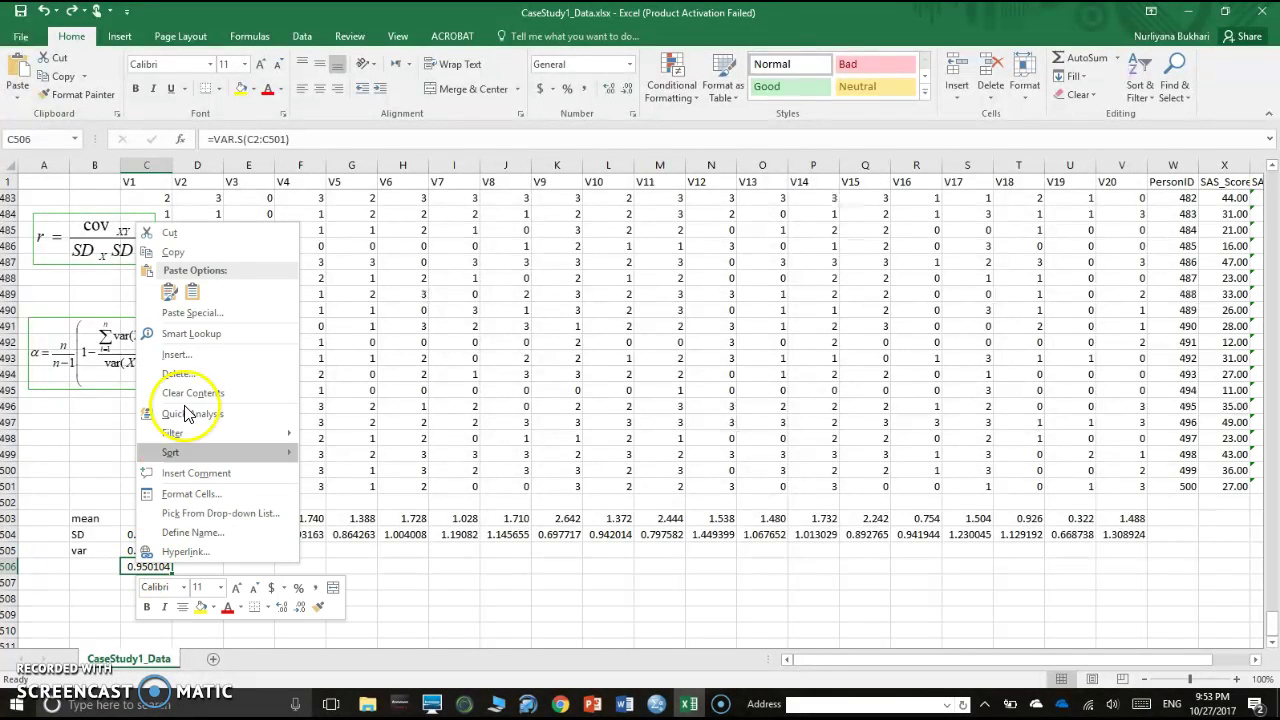
click(214, 250)
click(157, 551)
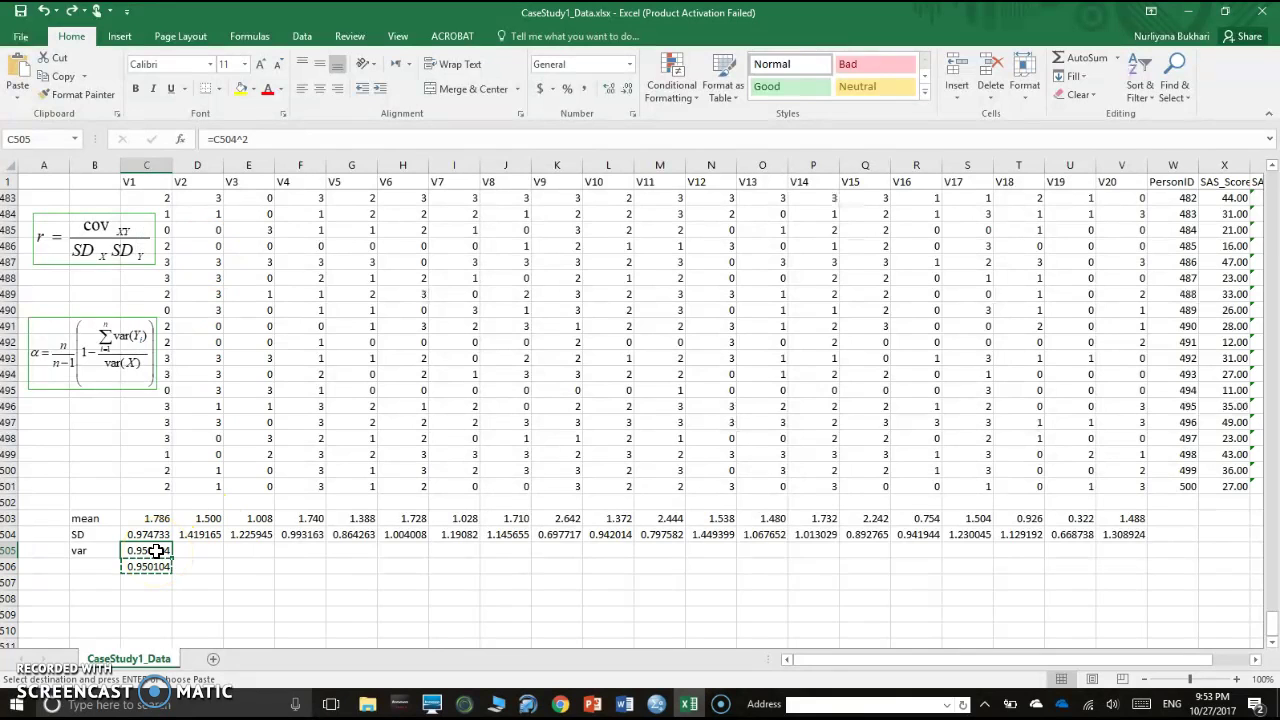
right_click(157, 551)
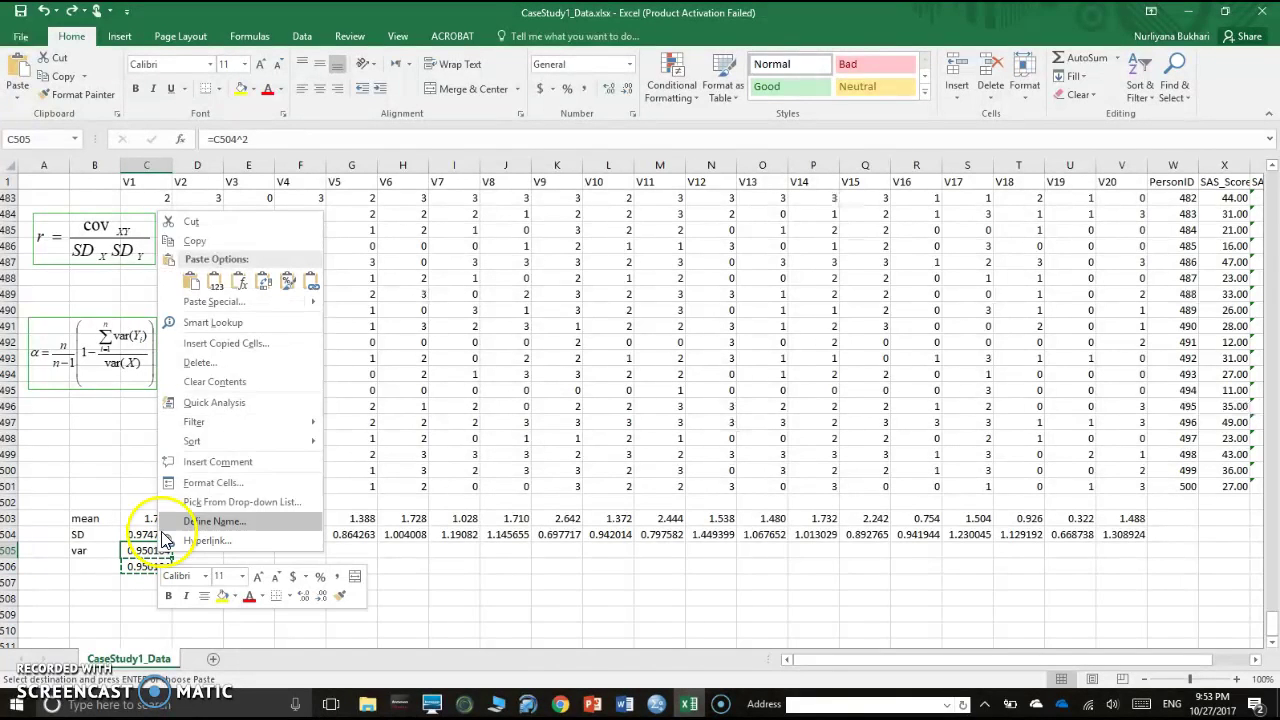
click(239, 285)
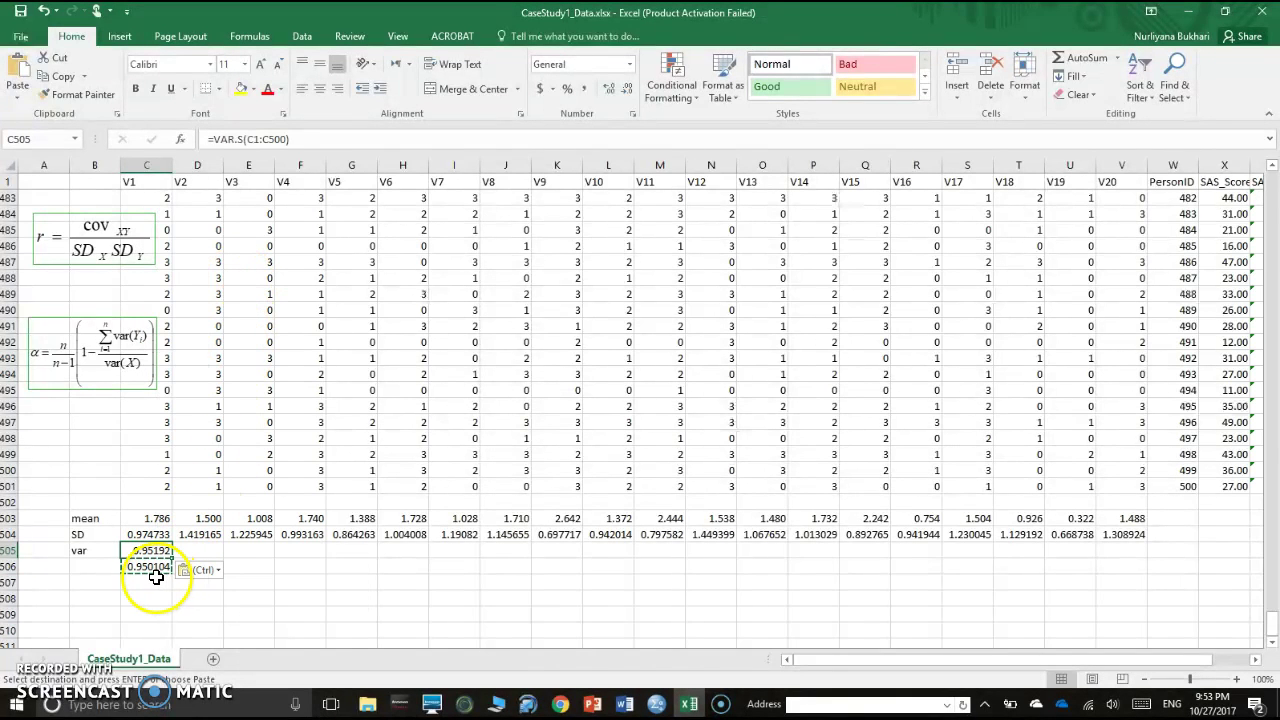
Step: Correct the range in the V1 variance formula in cell C505 so it reads =VAR.S(C2:C501)
click(305, 140)
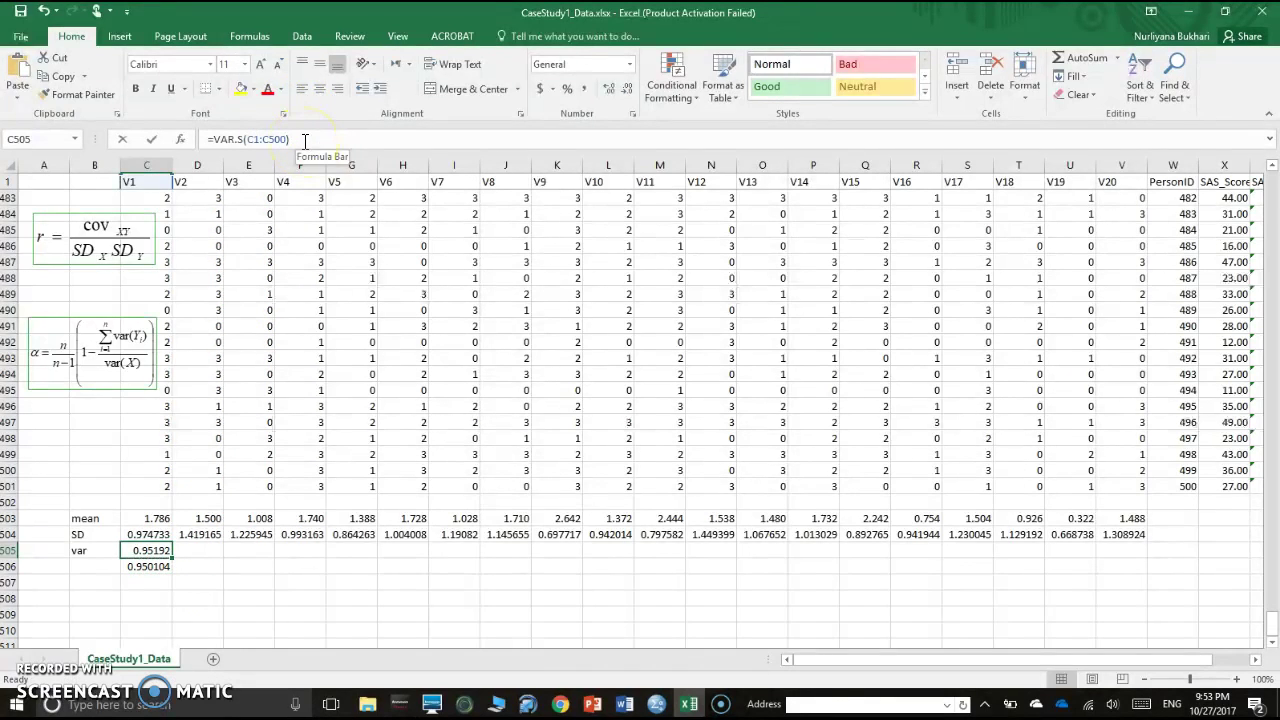
click(262, 139)
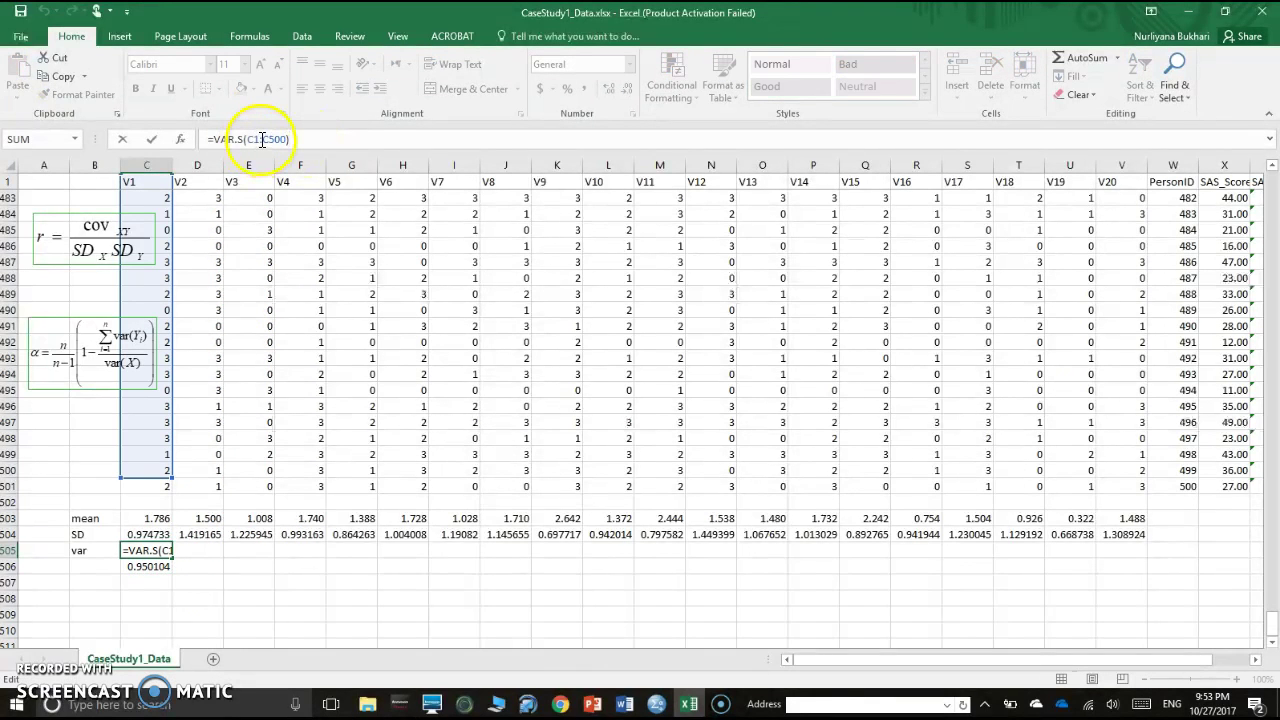
click(275, 141)
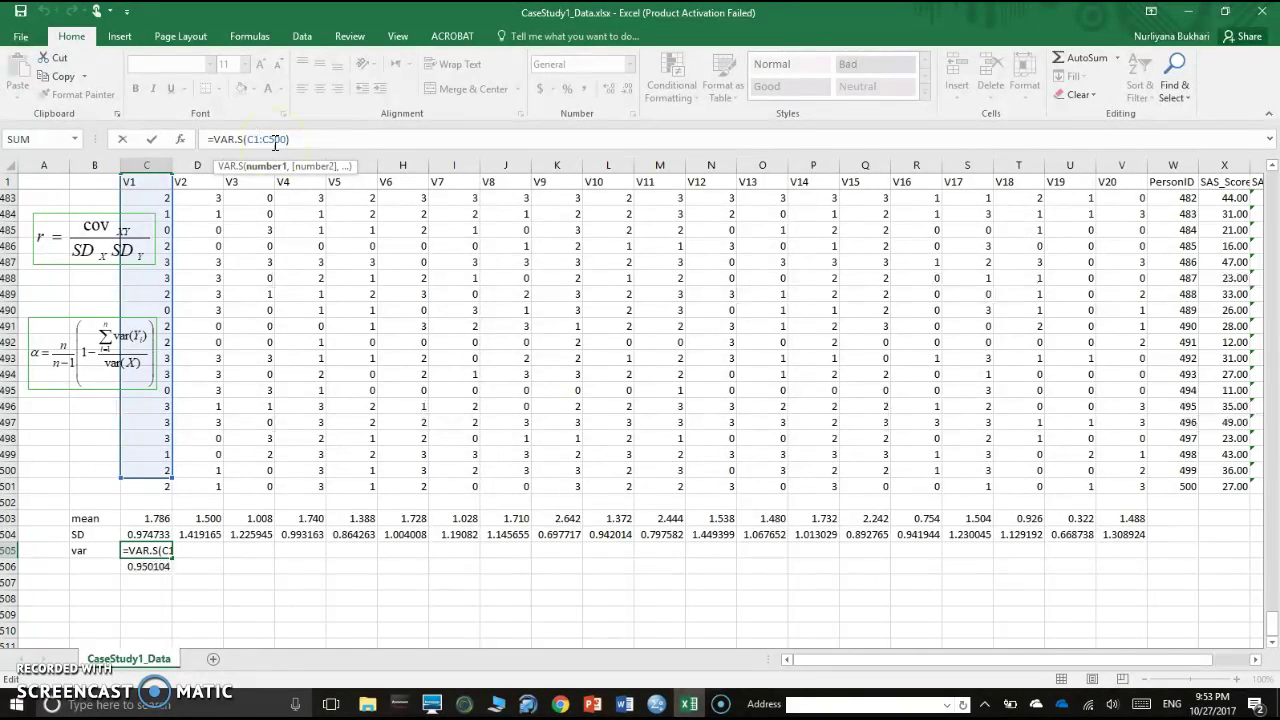
key(BackSpace)
key(BackSpace)
text(2)
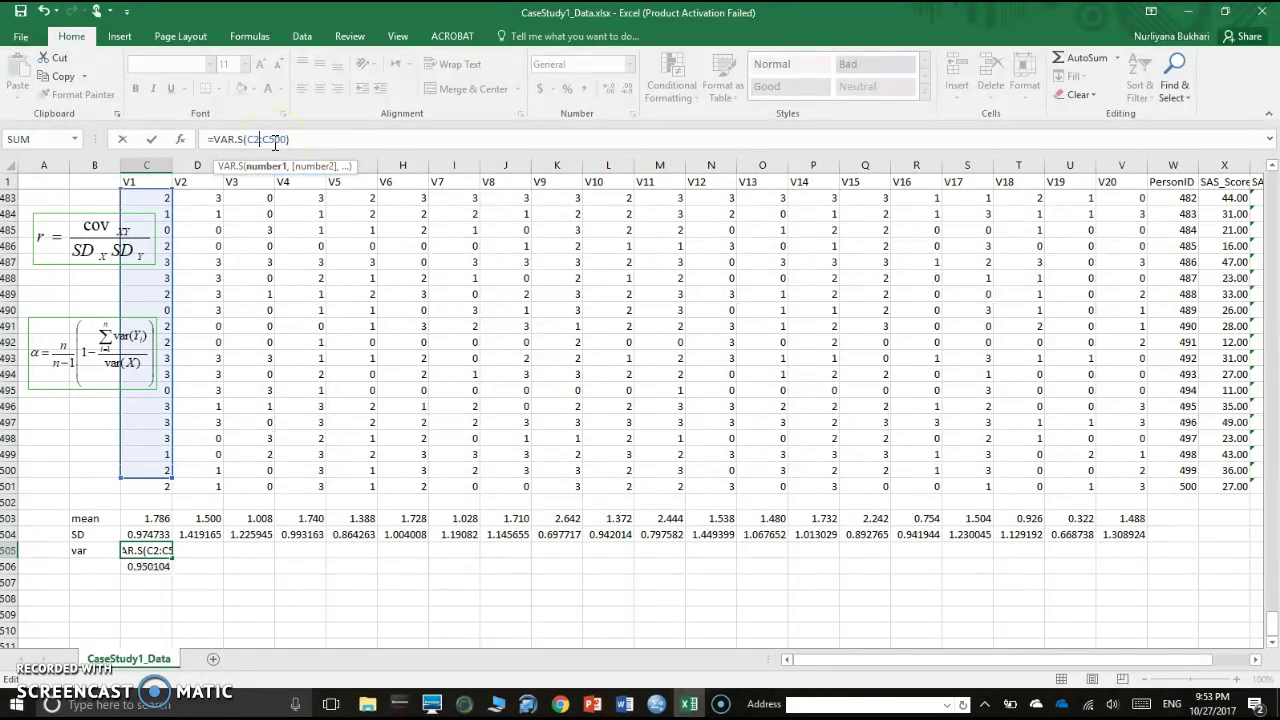
key(End)
key(BackSpace)
text(1)
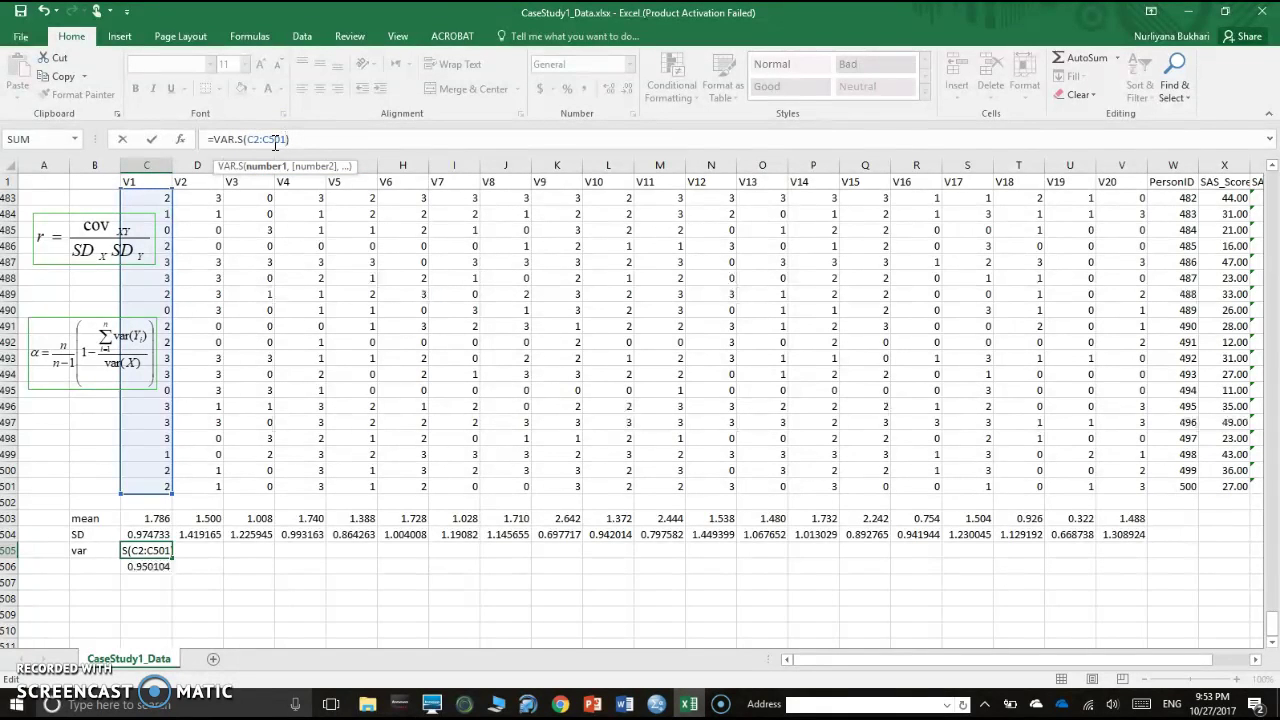
click(299, 140)
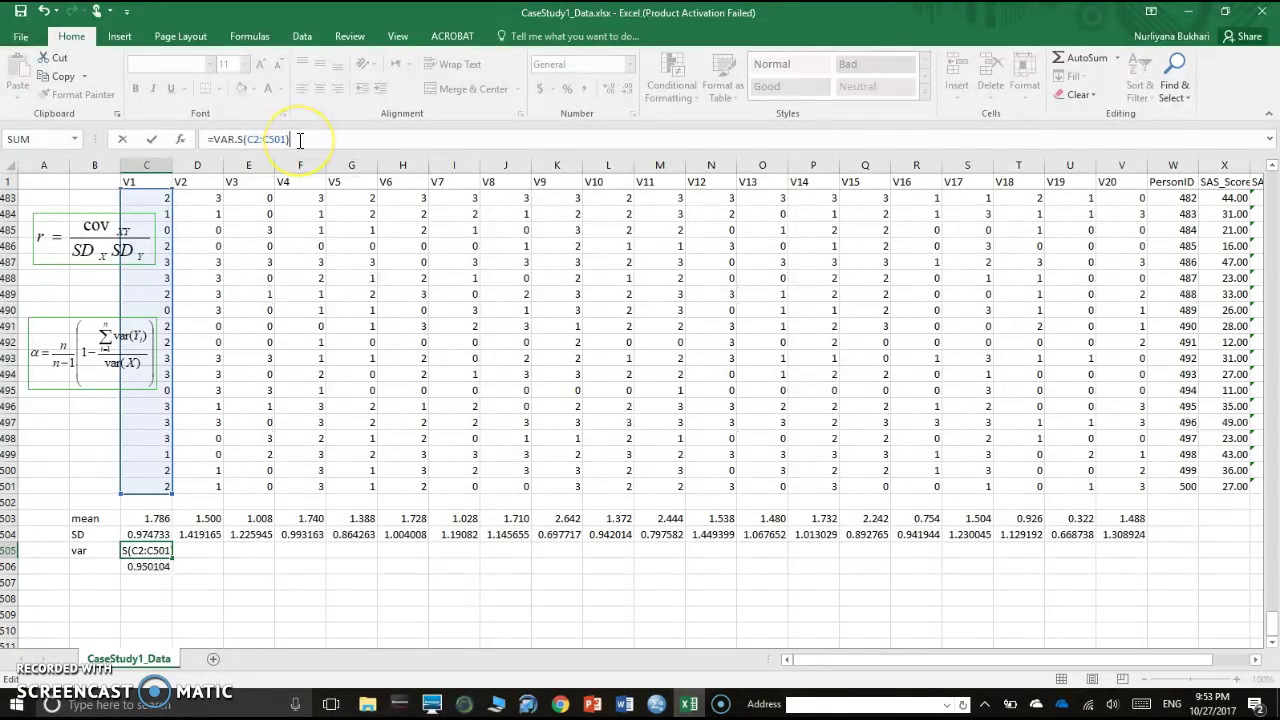
key(Return)
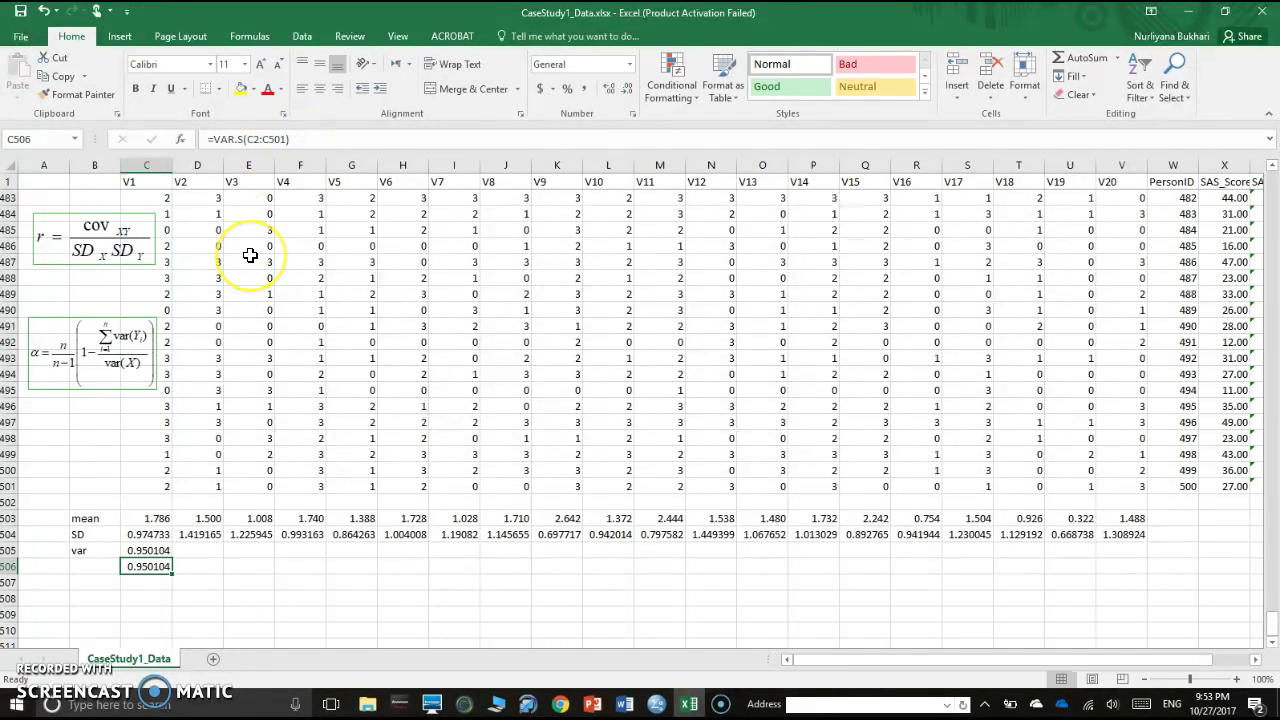
Step: Delete the duplicate variance formula in C506 and fill the C505 variance formula across row 505 to V505
key(Delete)
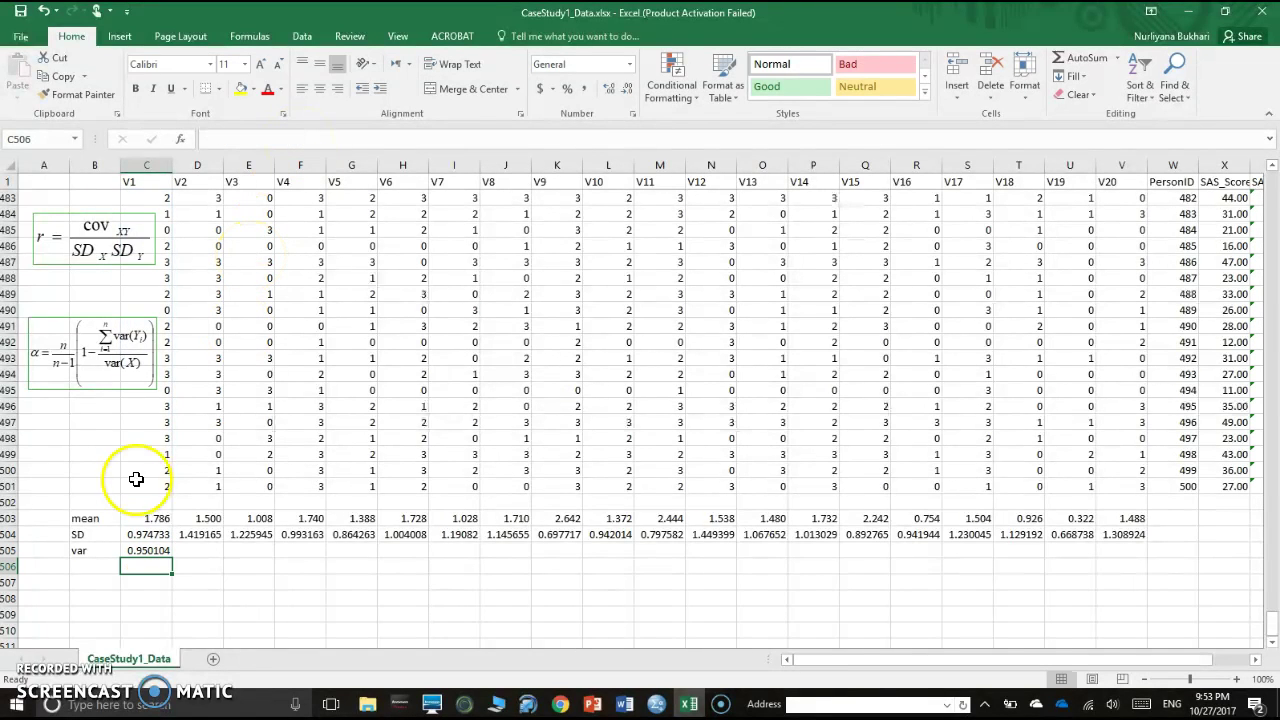
click(147, 551)
drag(172, 557, 1140, 552)
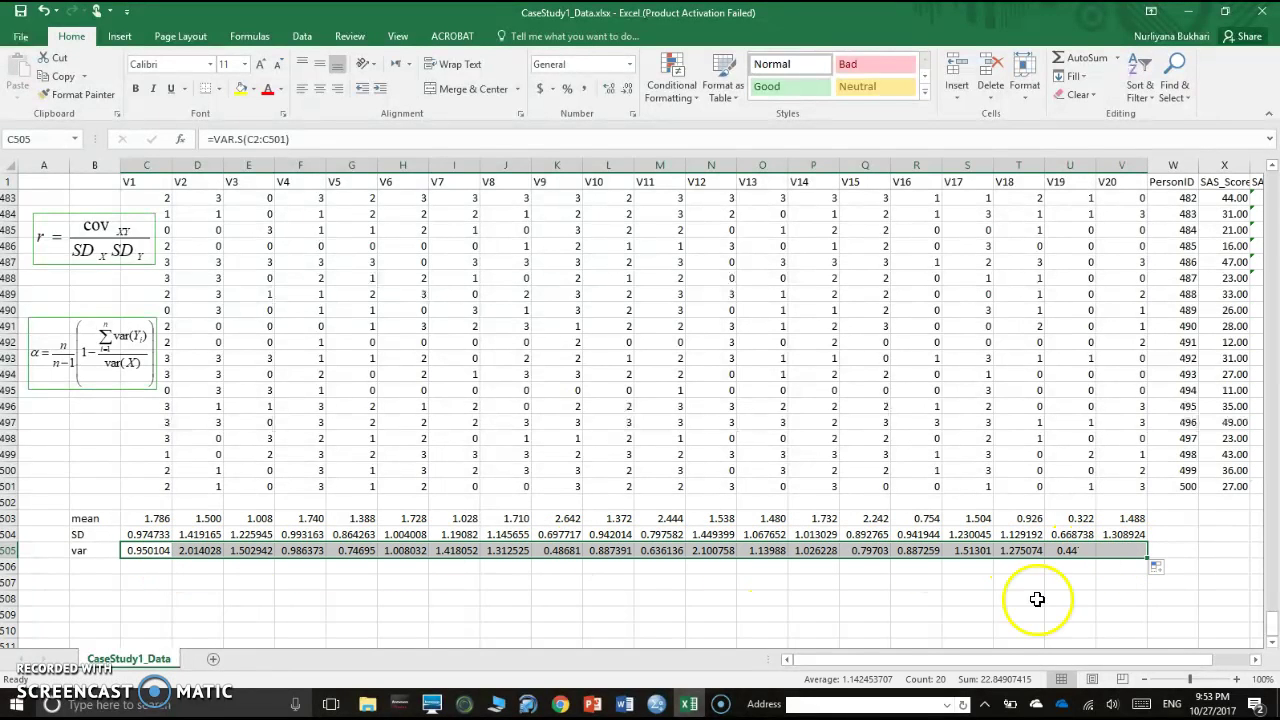
Step: Check the range used by the V20 variance formula in cell V505 and save the workbook
click(1124, 551)
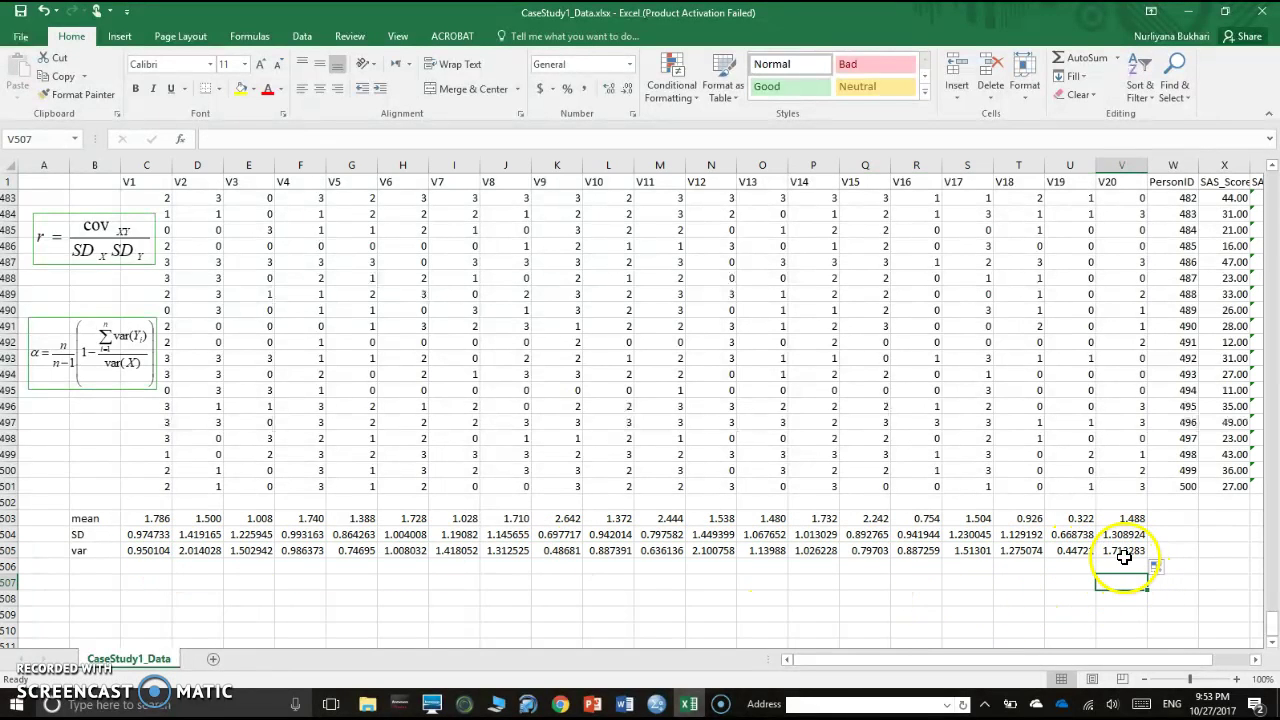
click(457, 139)
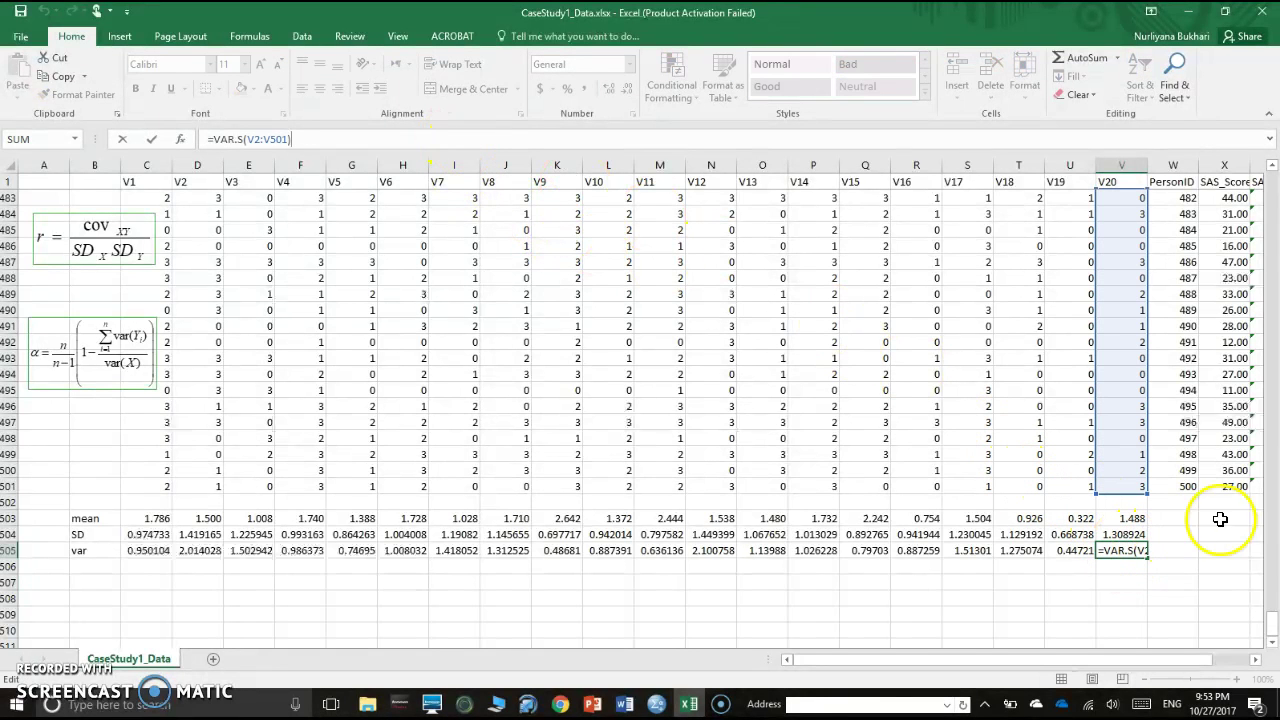
mouse_move(1273, 626)
mouse_down()
mouse_move(1276, 299)
mouse_move(1277, 628)
mouse_move(1276, 615)
mouse_up()
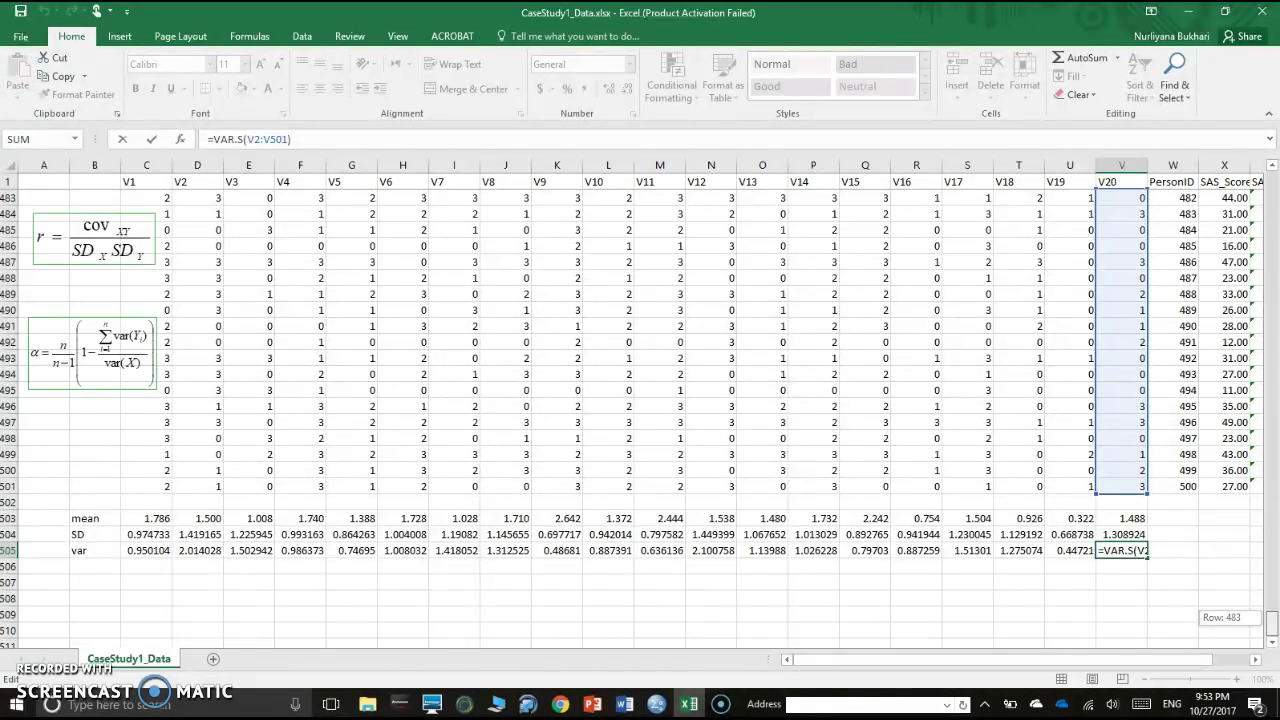
click(22, 13)
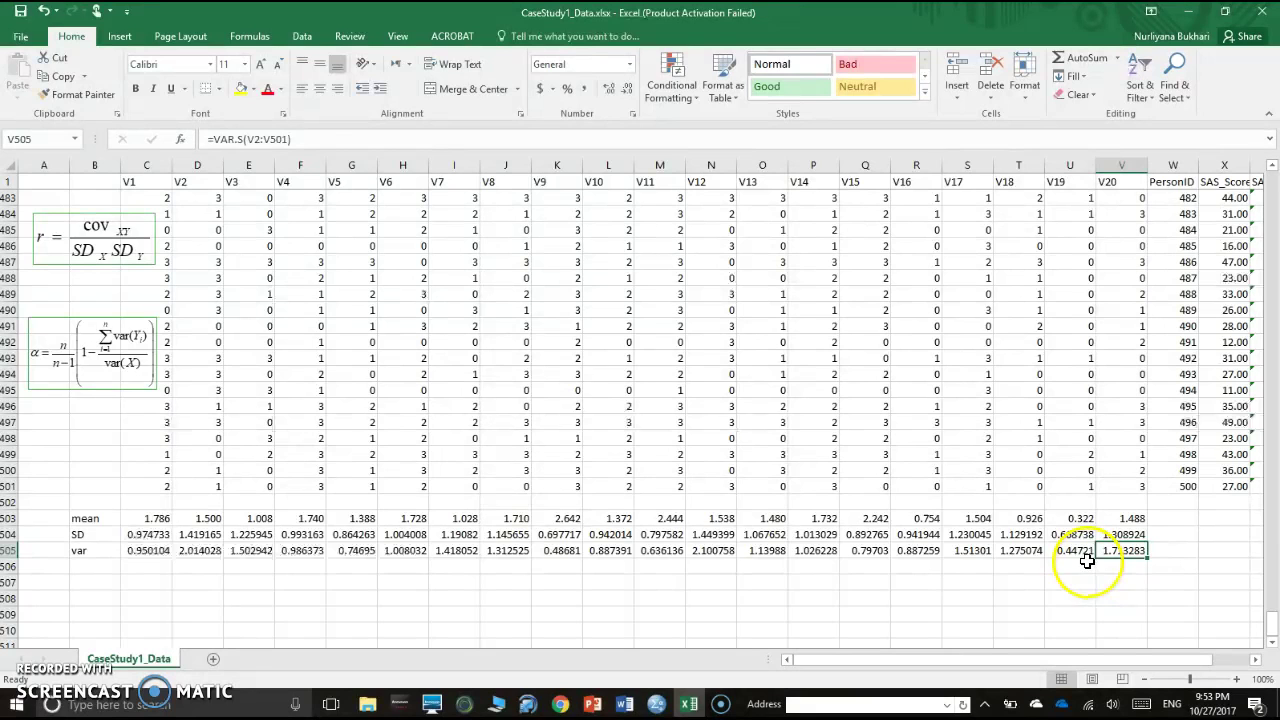
Step: Calculate the mean of the SAS total scores in cell X503 with =average(x2:x501)
click(1228, 517)
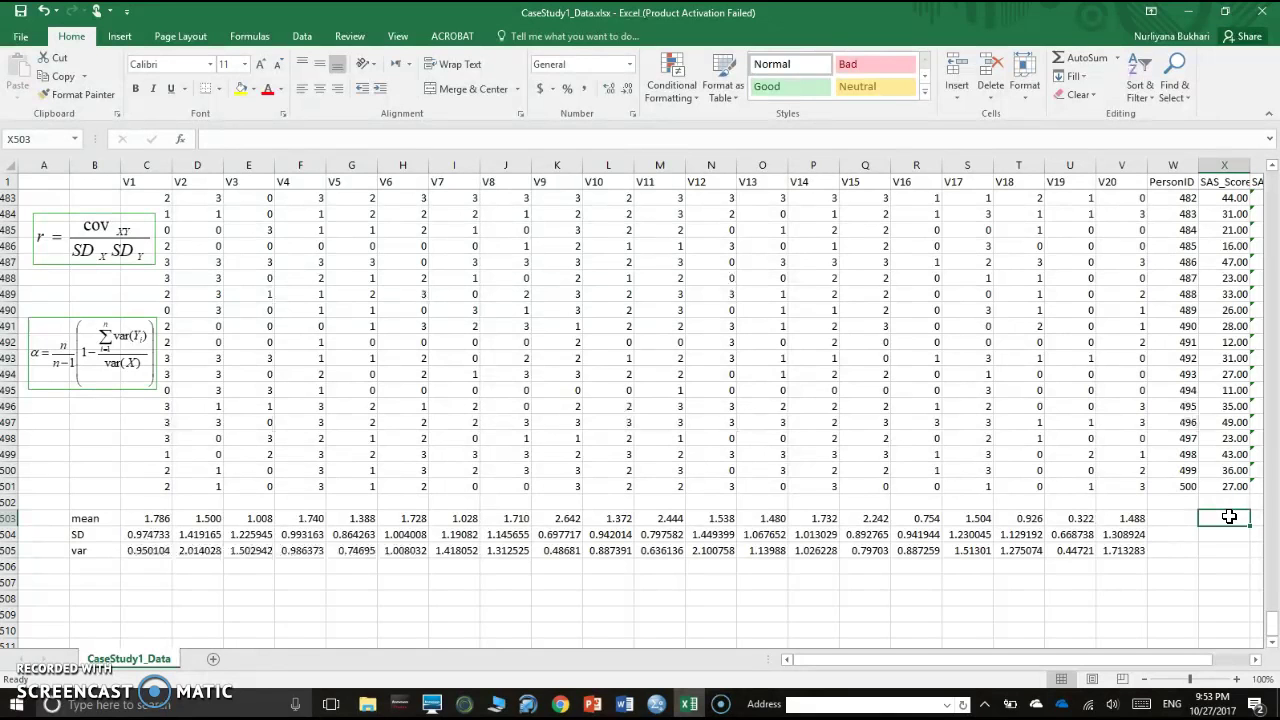
text(=average)
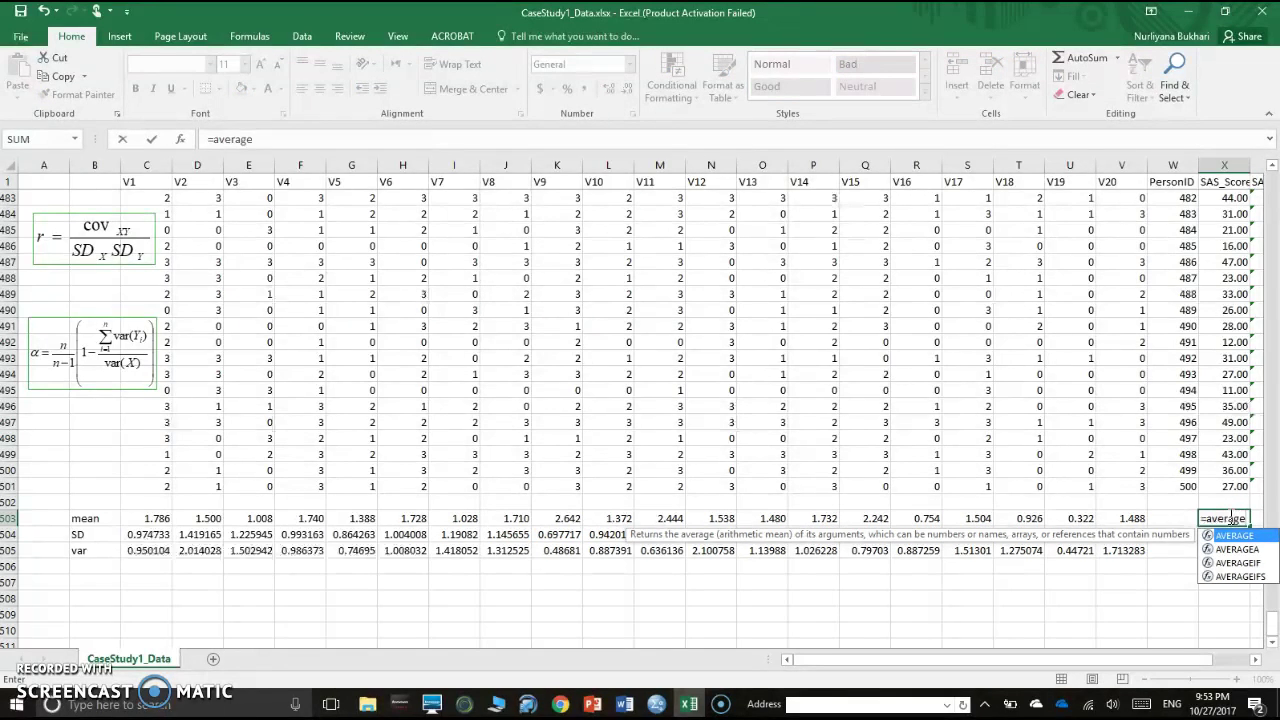
text(()
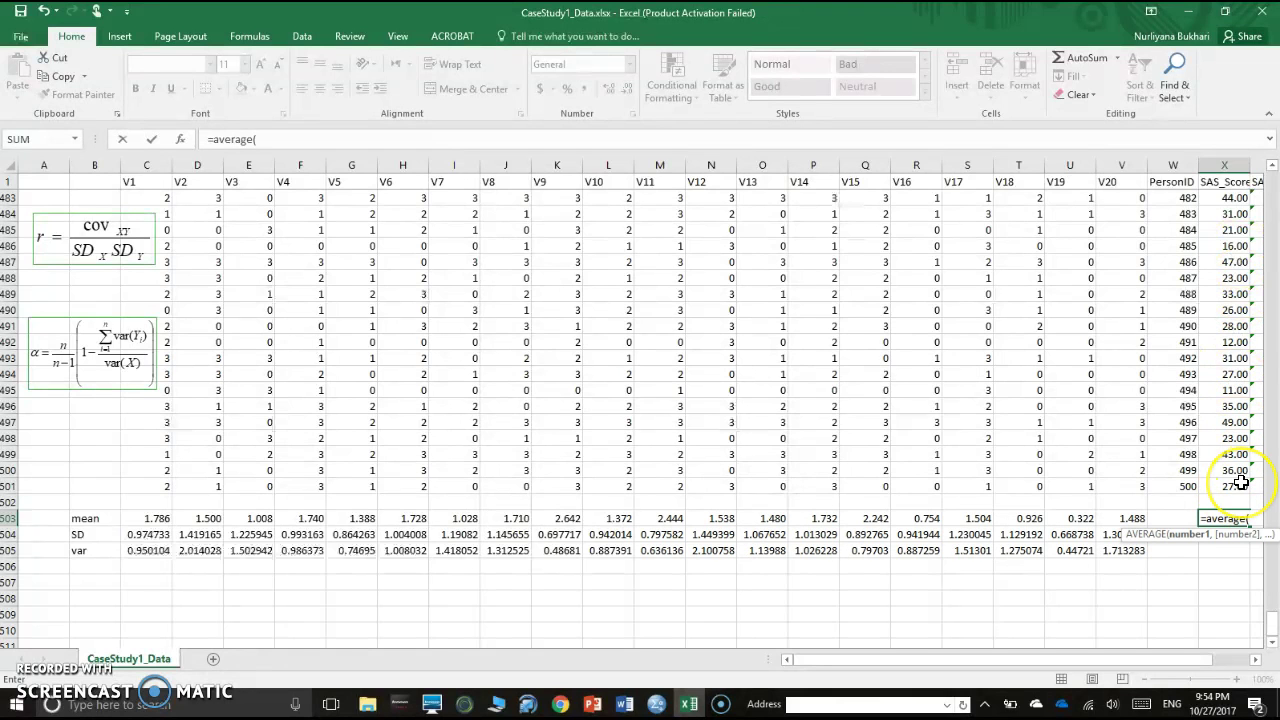
text(x2:)
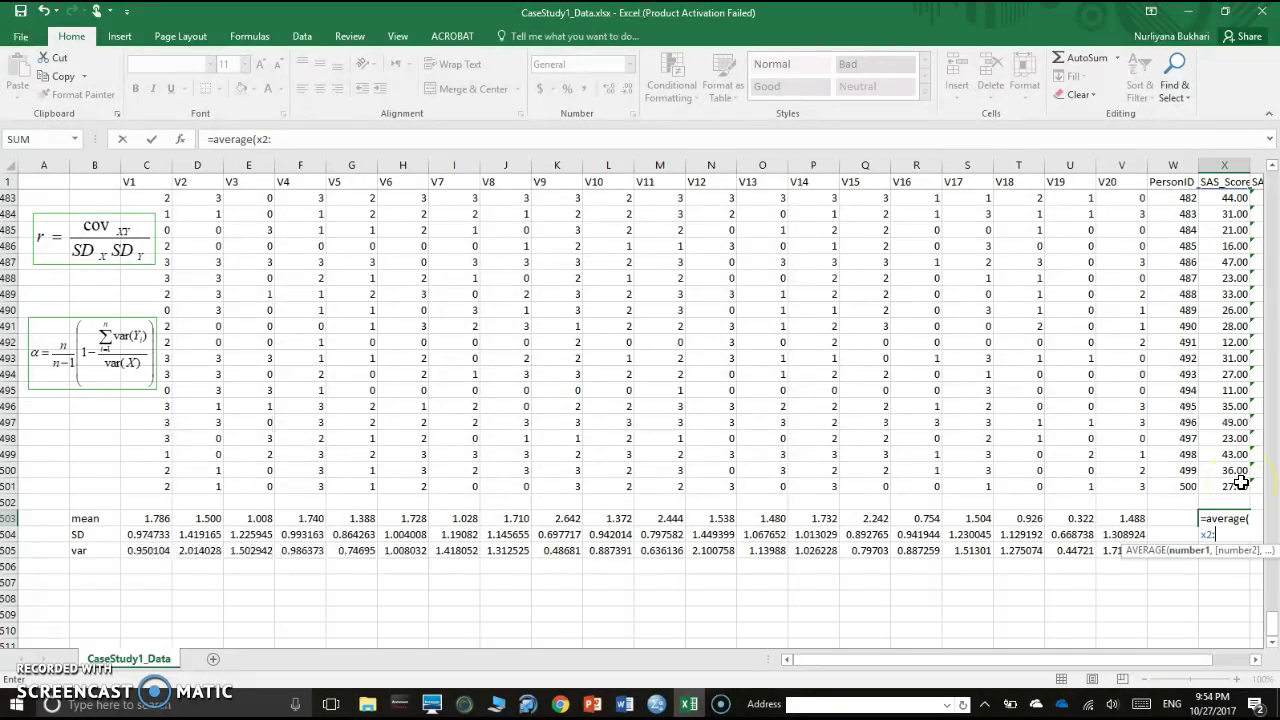
text(x501)
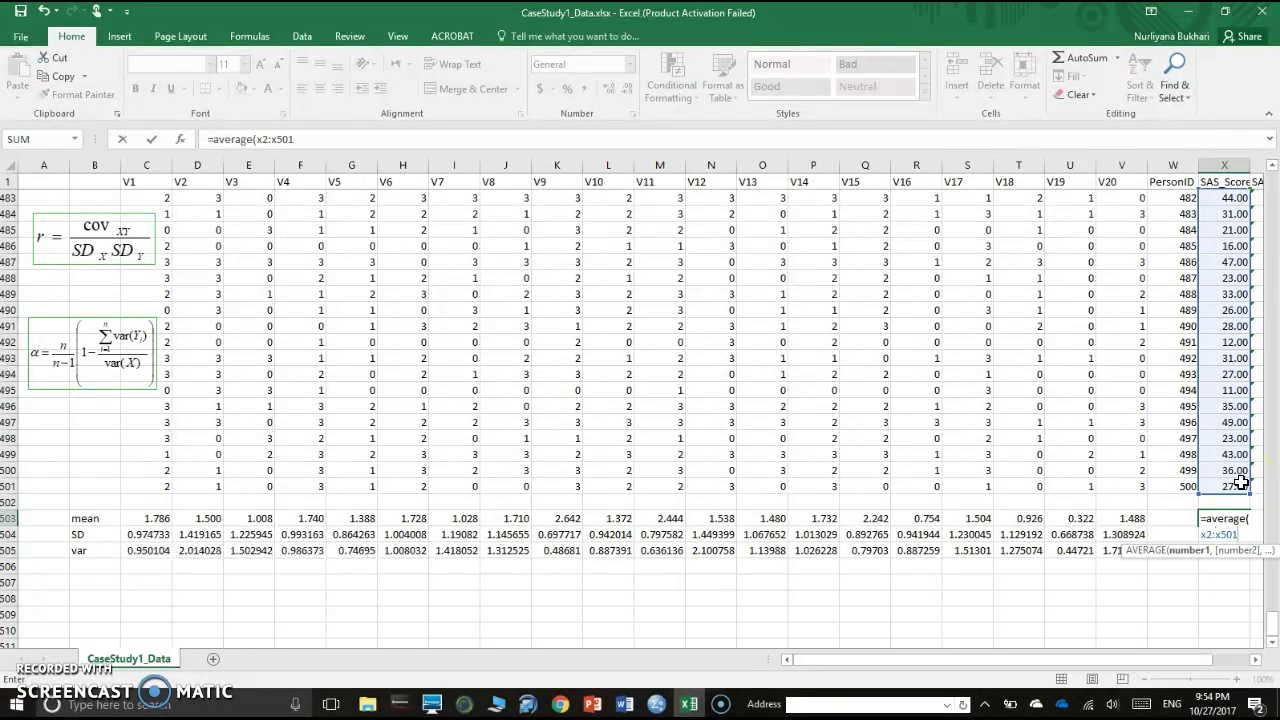
key(BackSpace)
key(BackSpace)
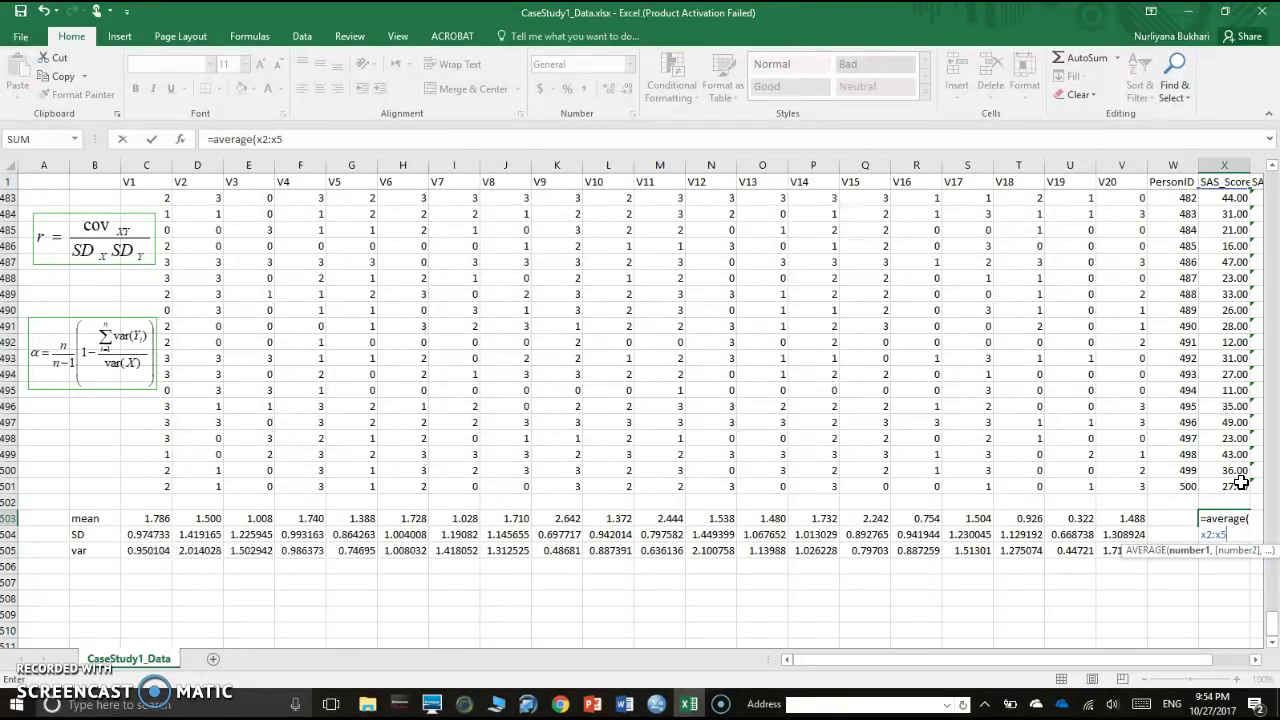
text(1)
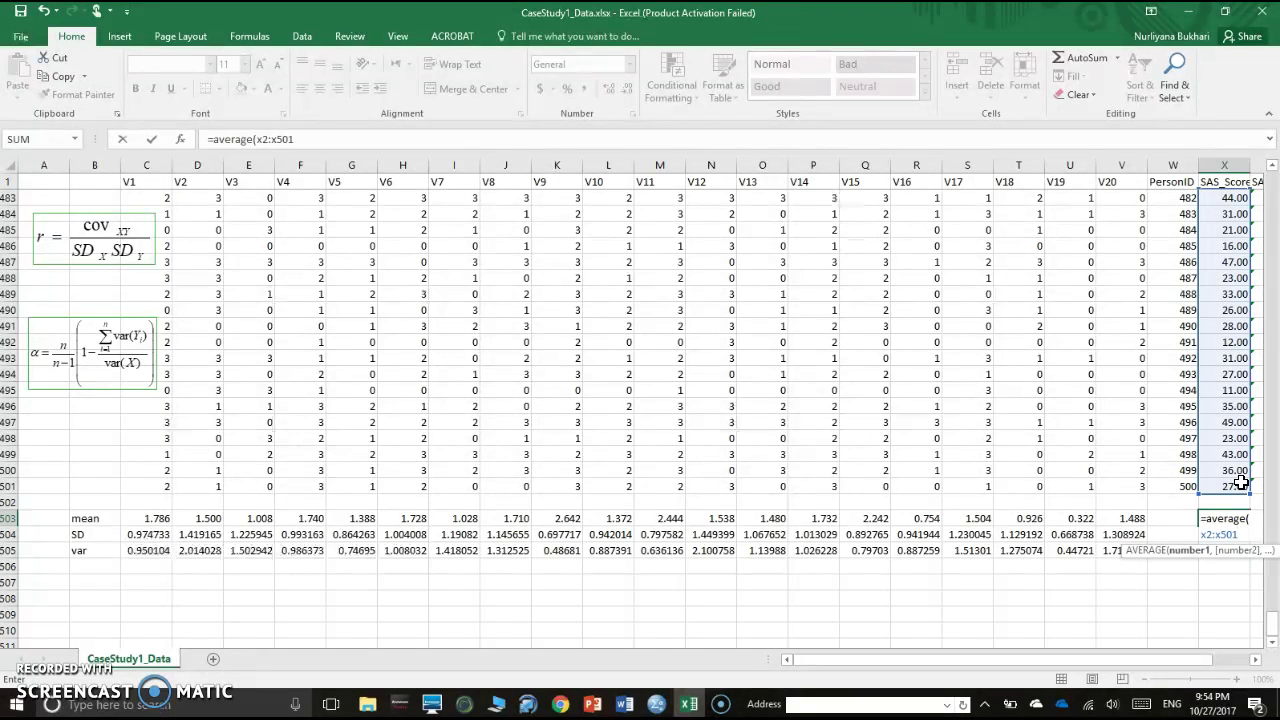
key(Return)
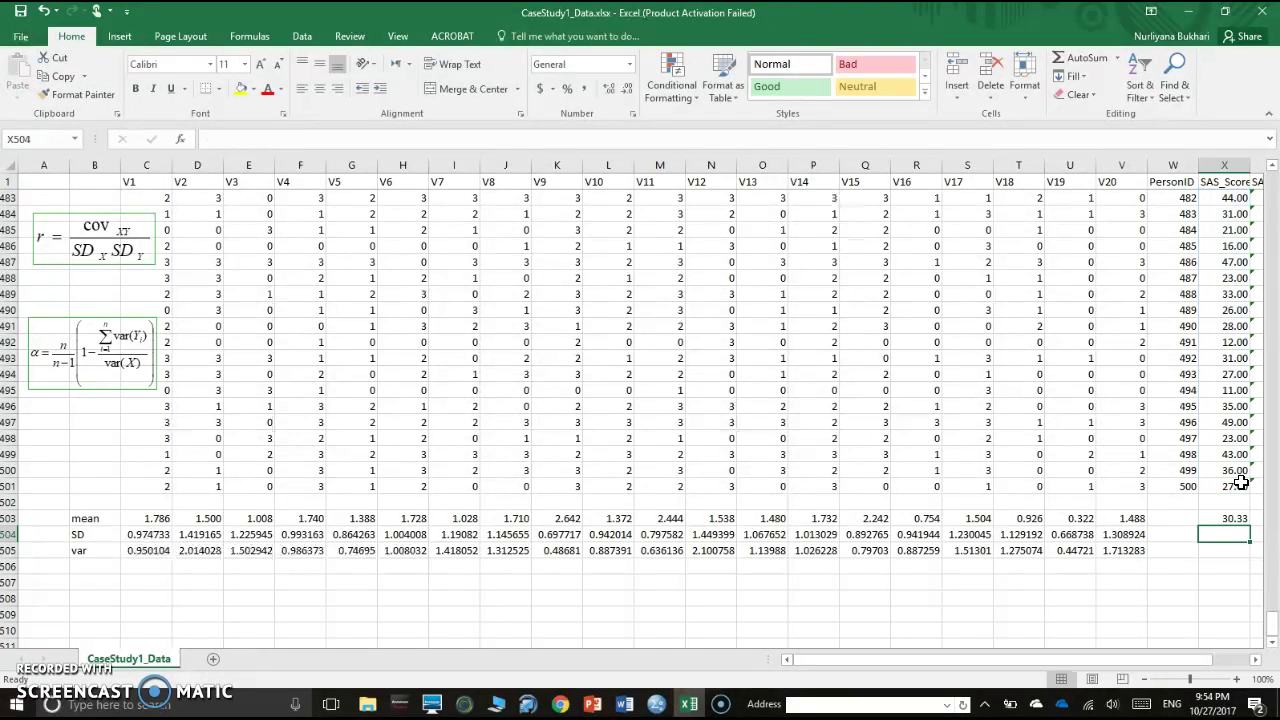
Step: Calculate the sample standard deviation of the SAS total scores in cell X504 with =stdev.s(x2:x501)
text(=sd()
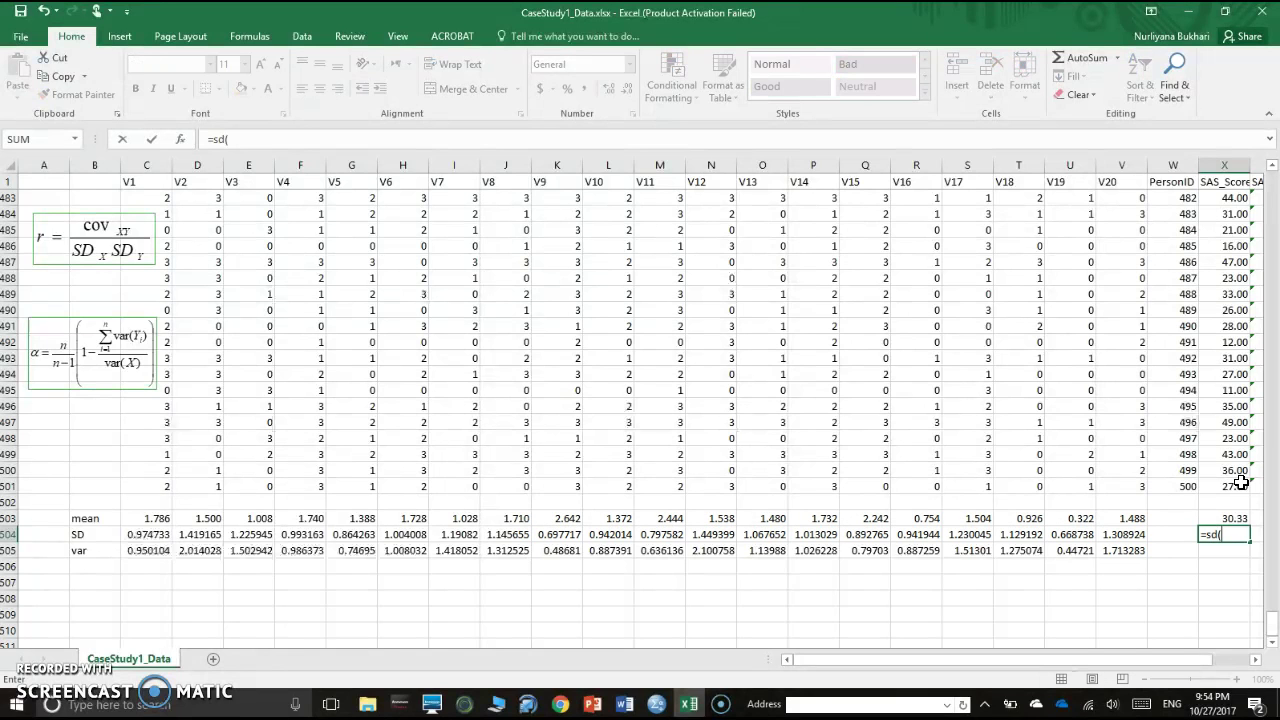
key(BackSpace)
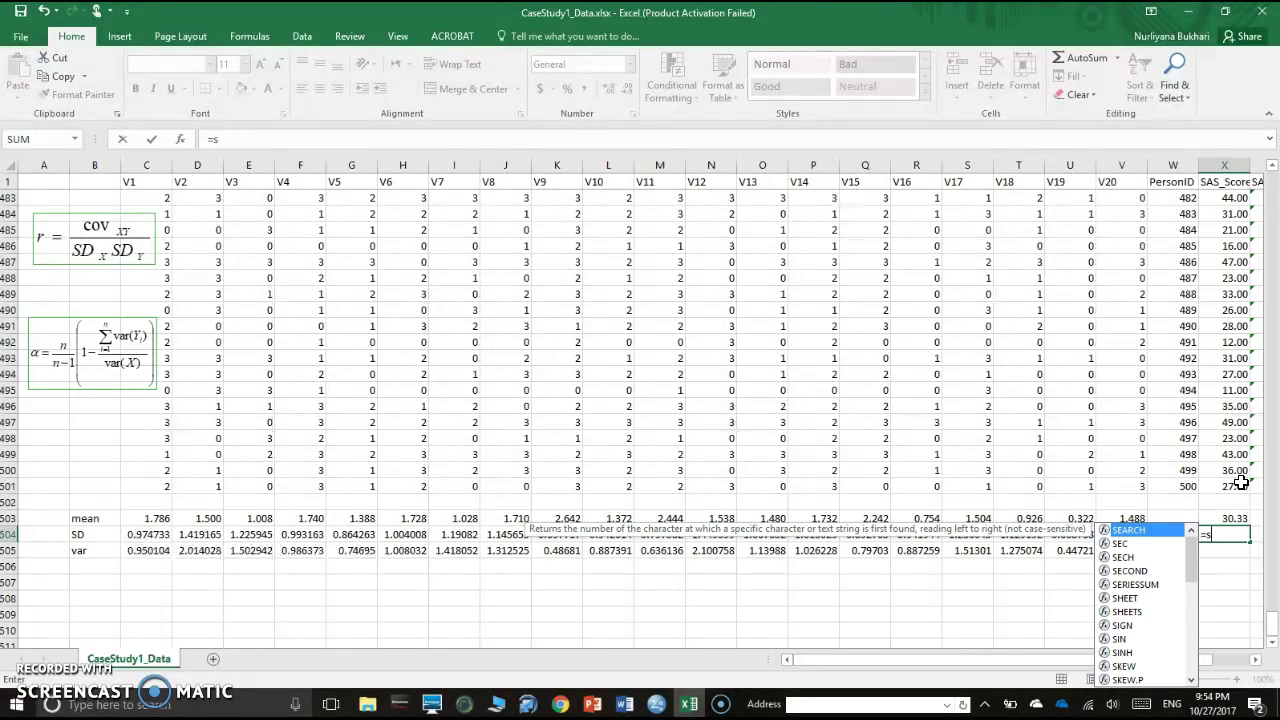
key(BackSpace)
text(tdev.s()
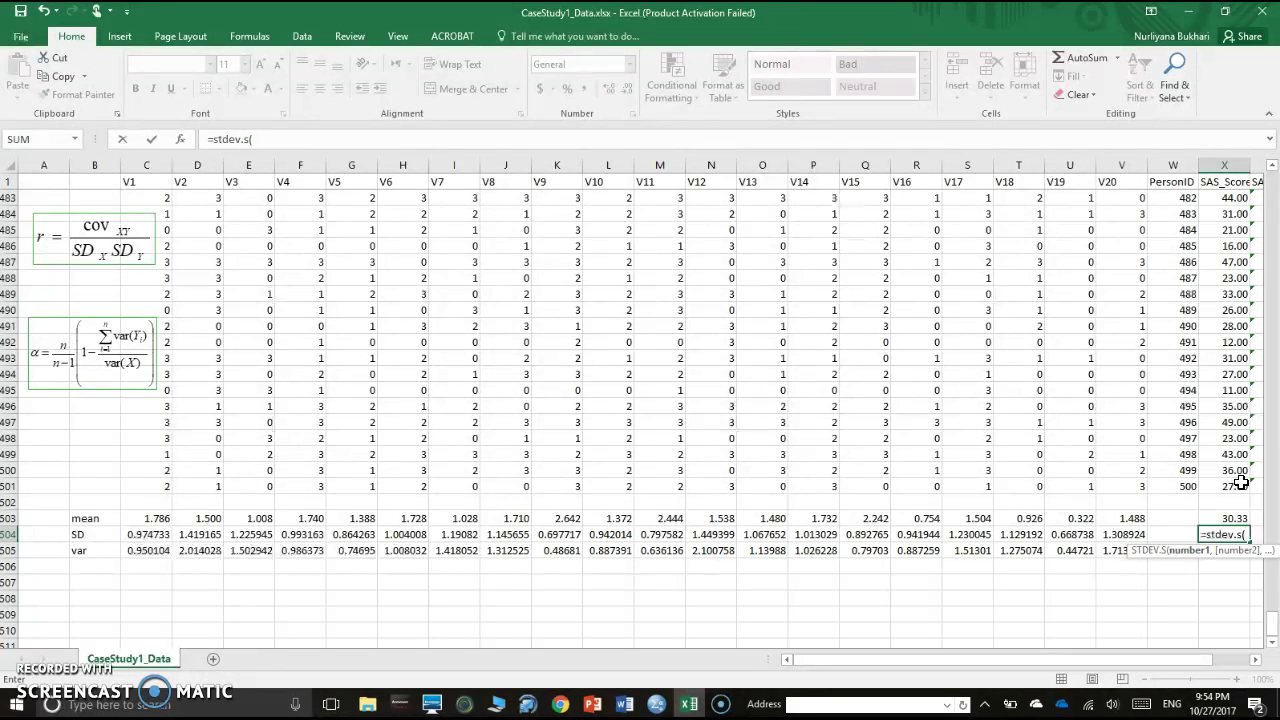
text(x)
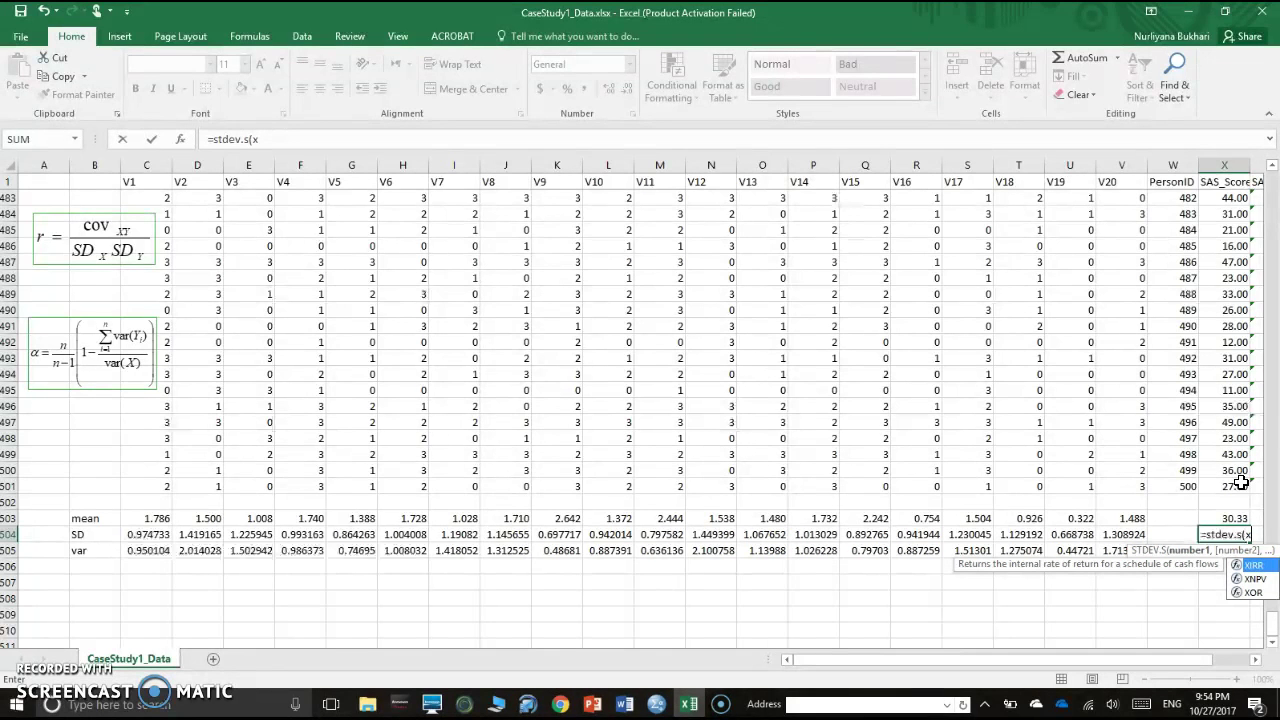
text(2)
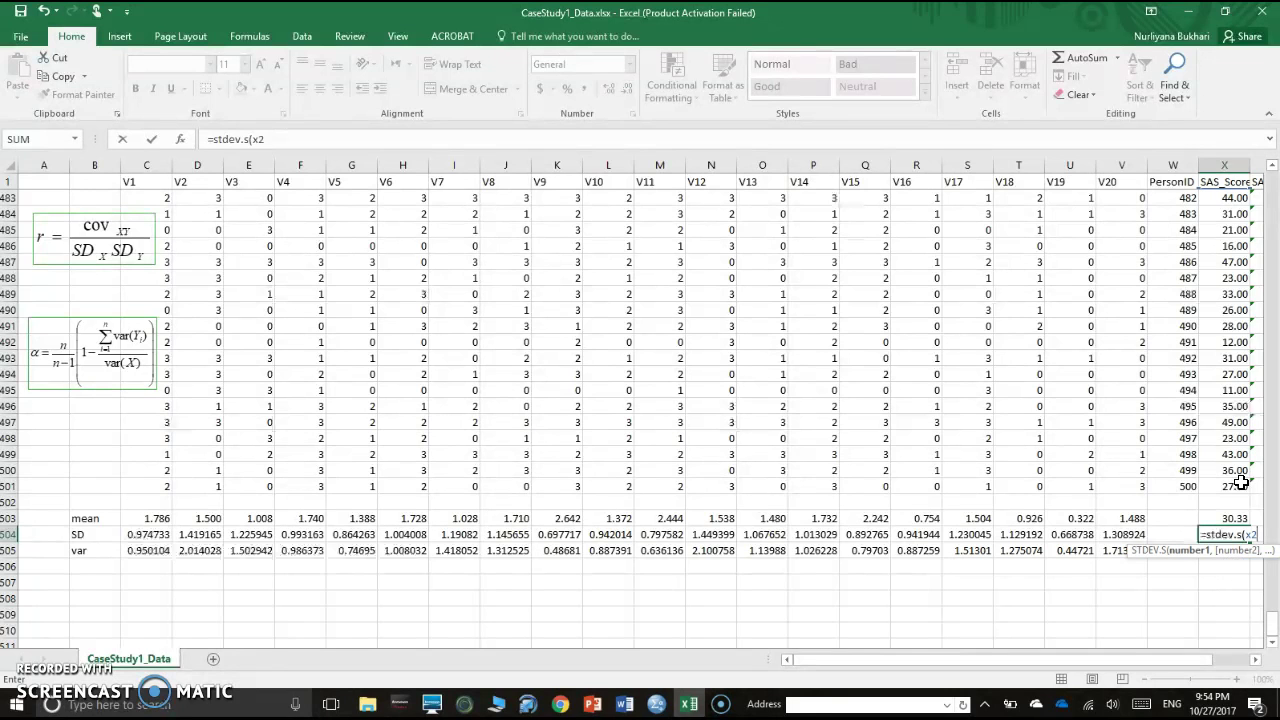
text(:x)
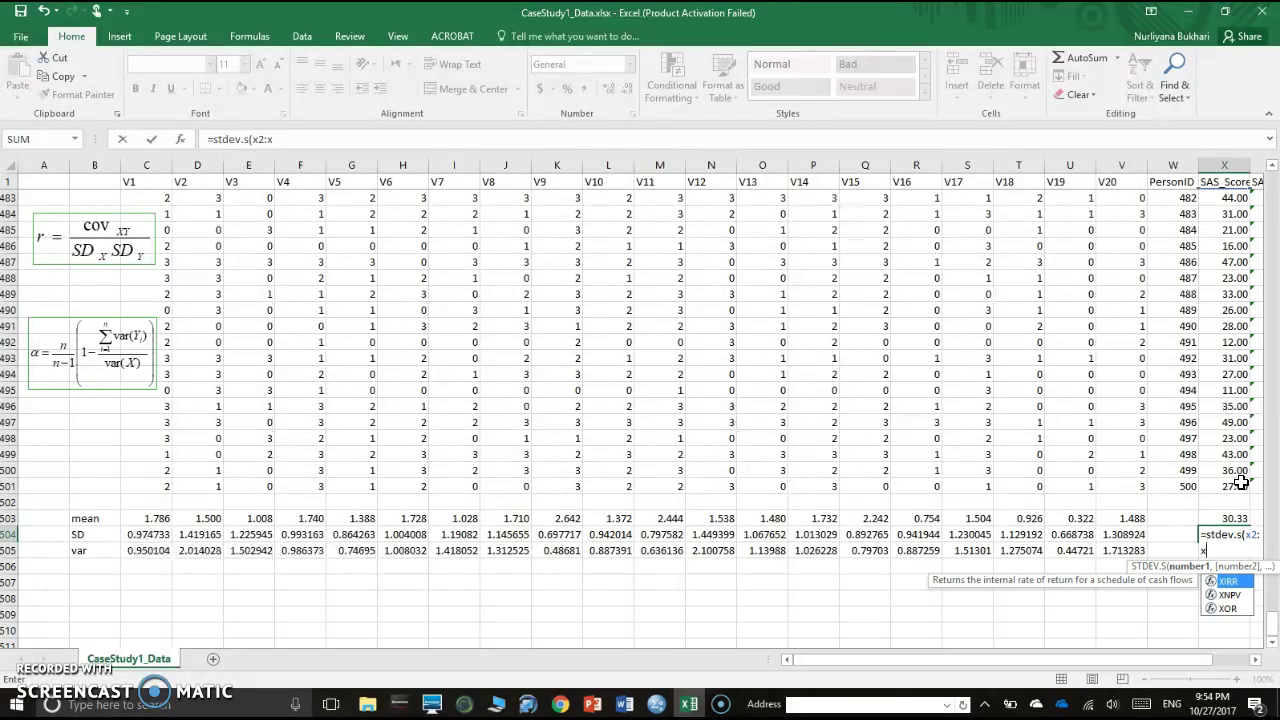
text(501))
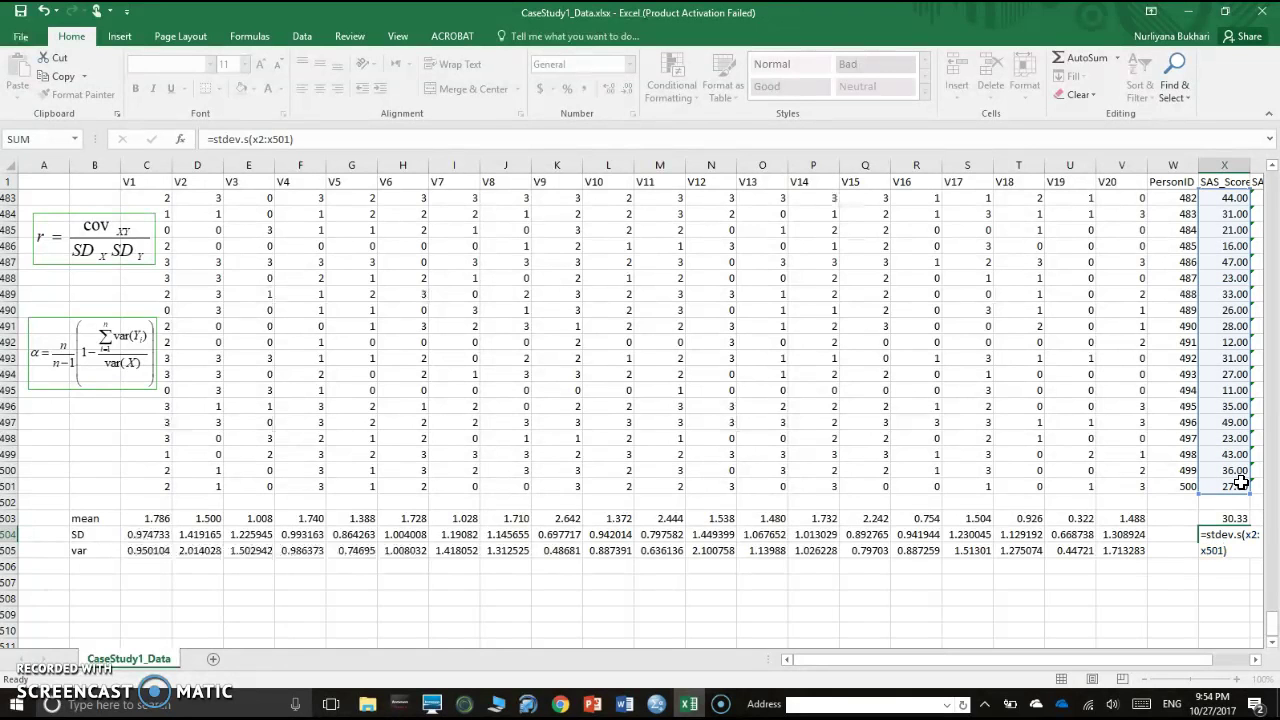
key(Return)
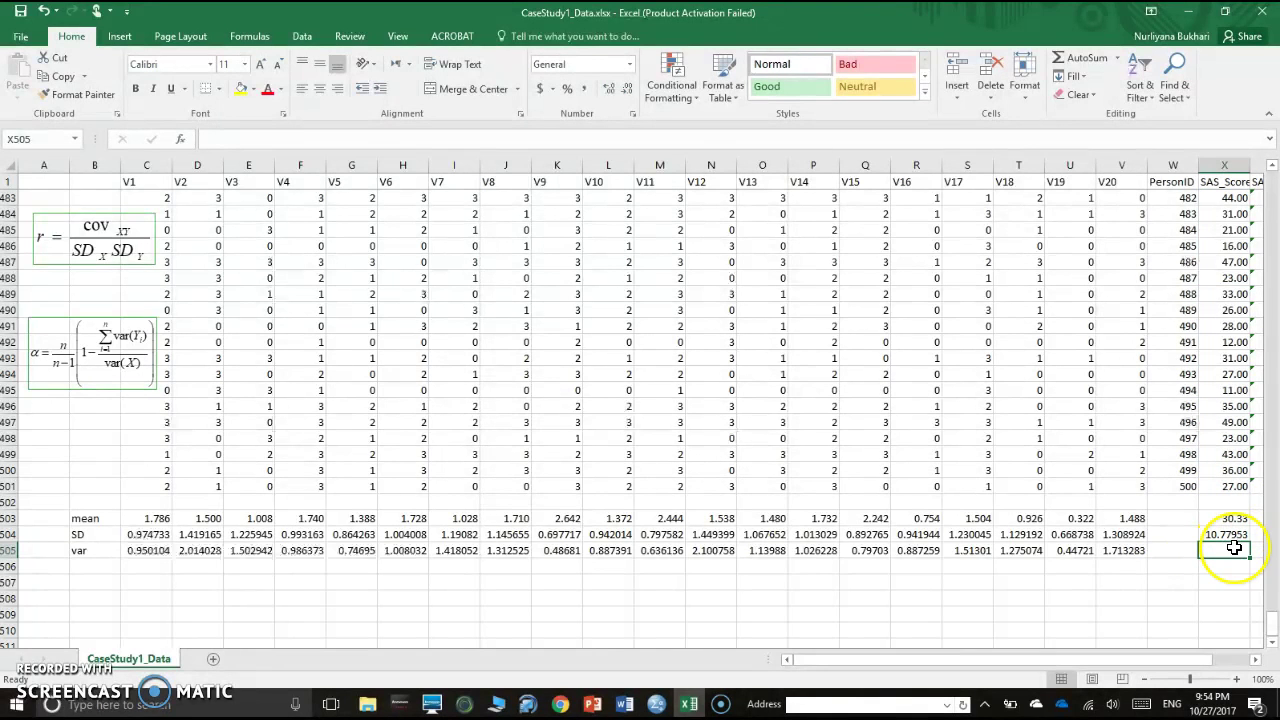
Step: Calculate the sample variance of the SAS total scores in cell X505 with =VAR.S(X2:X501)
text(=)
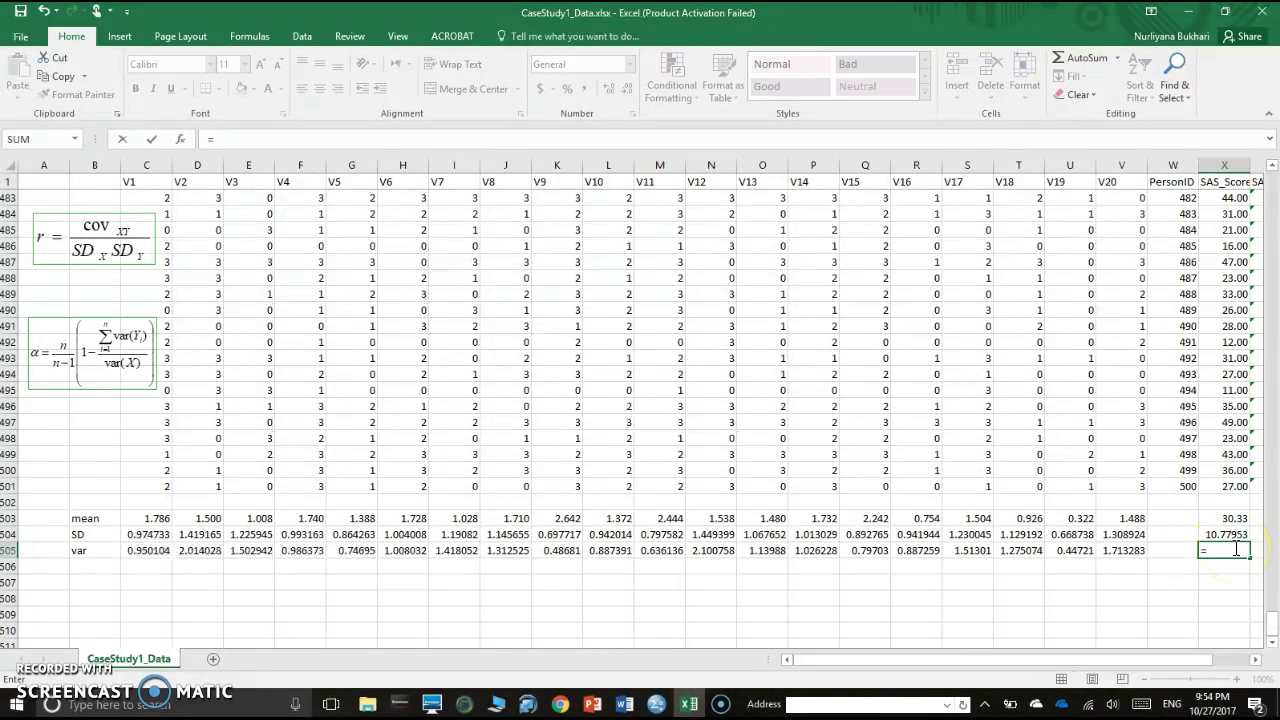
text(va)
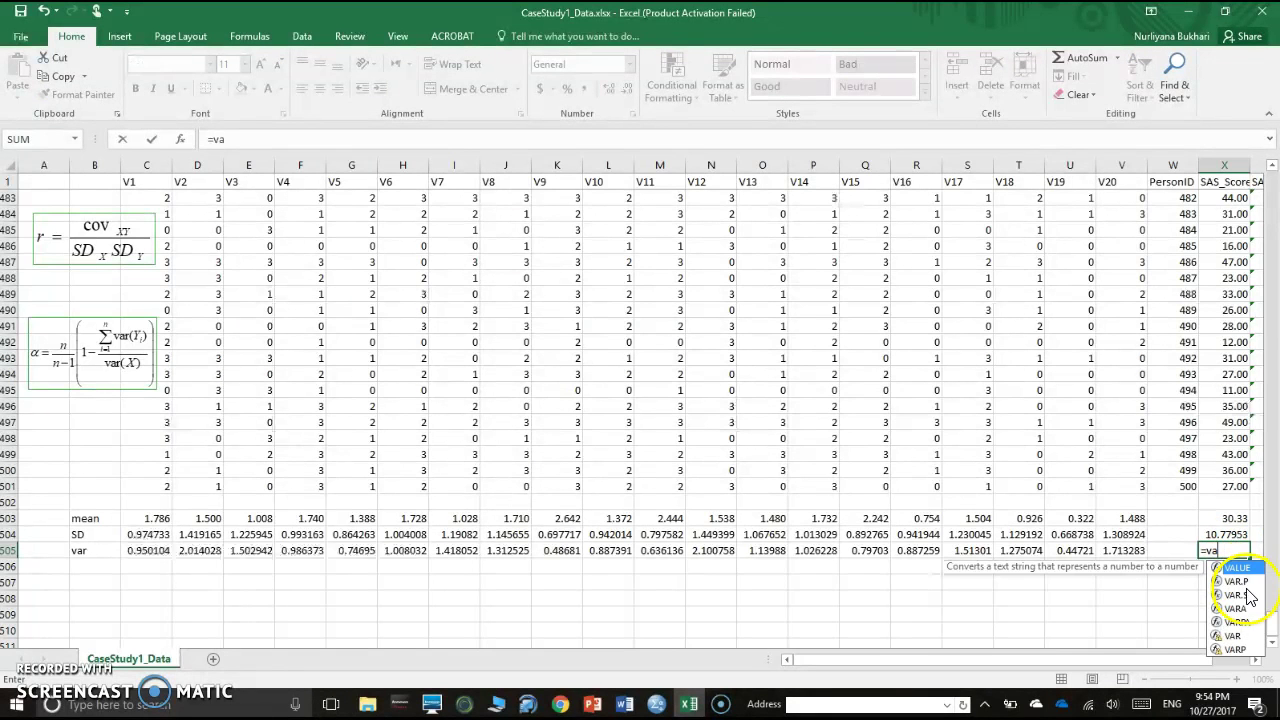
double_click(1236, 594)
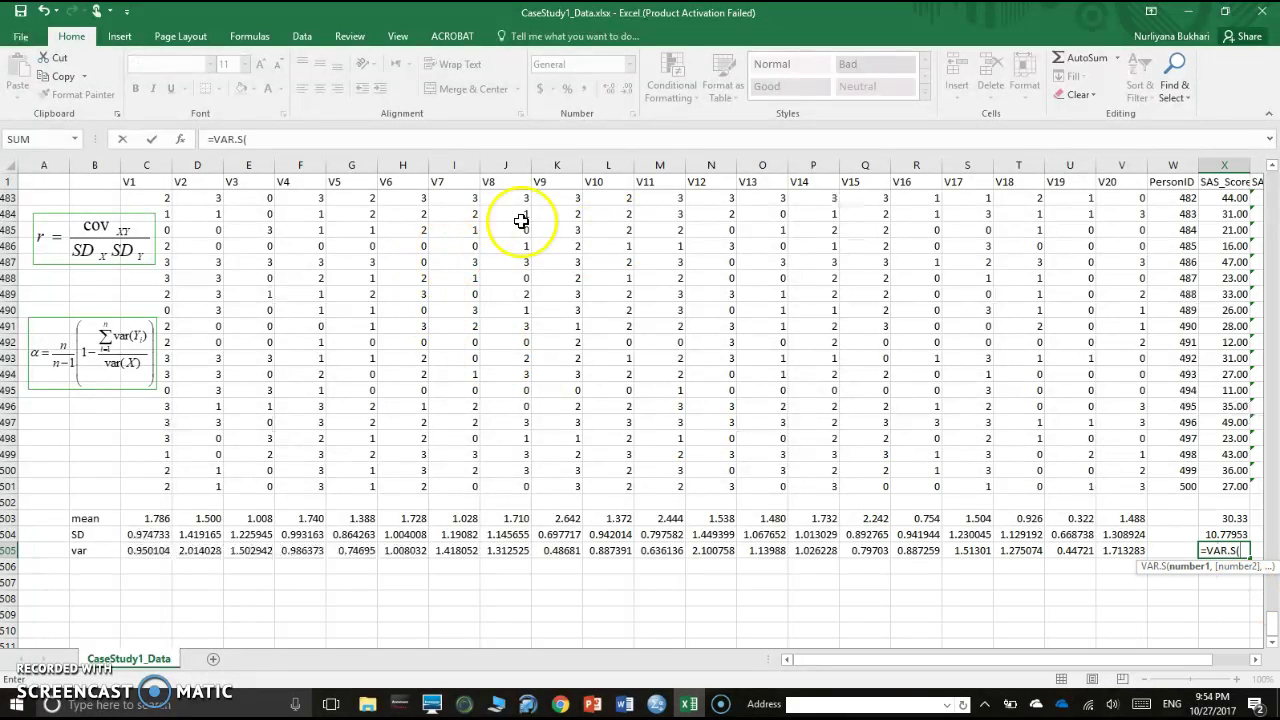
click(1240, 487)
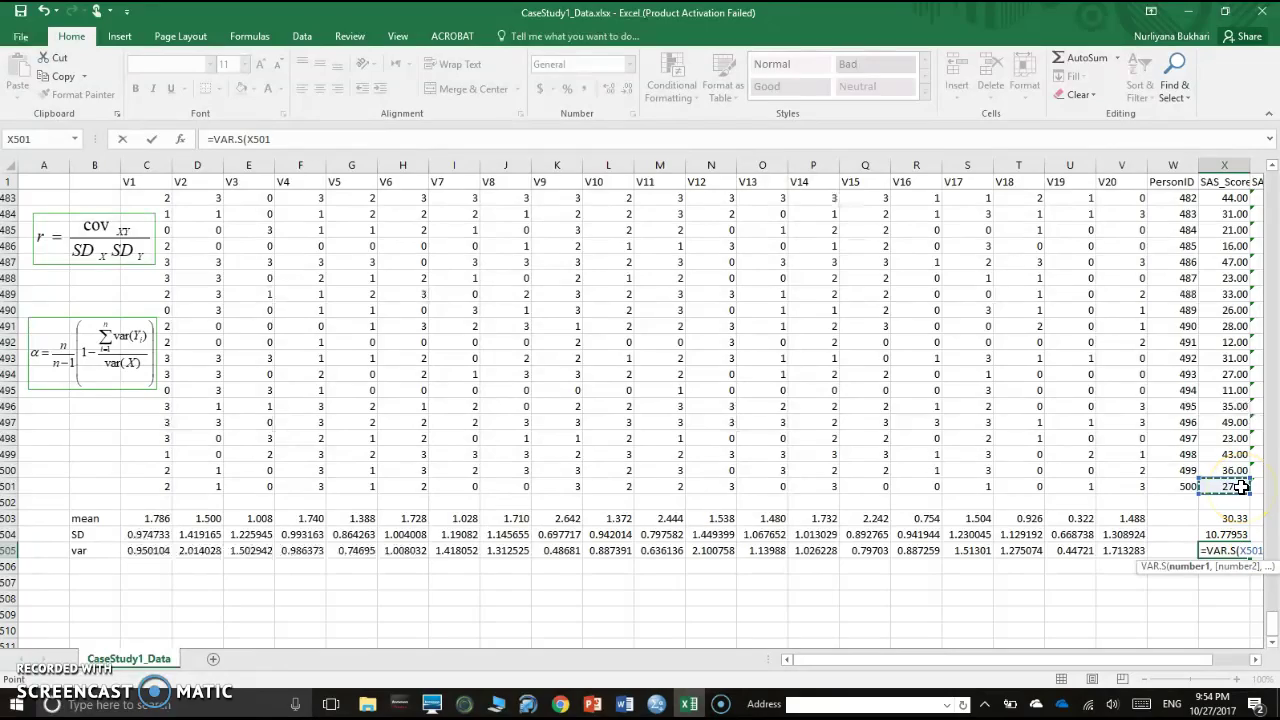
drag(1240, 487, 1190, 176)
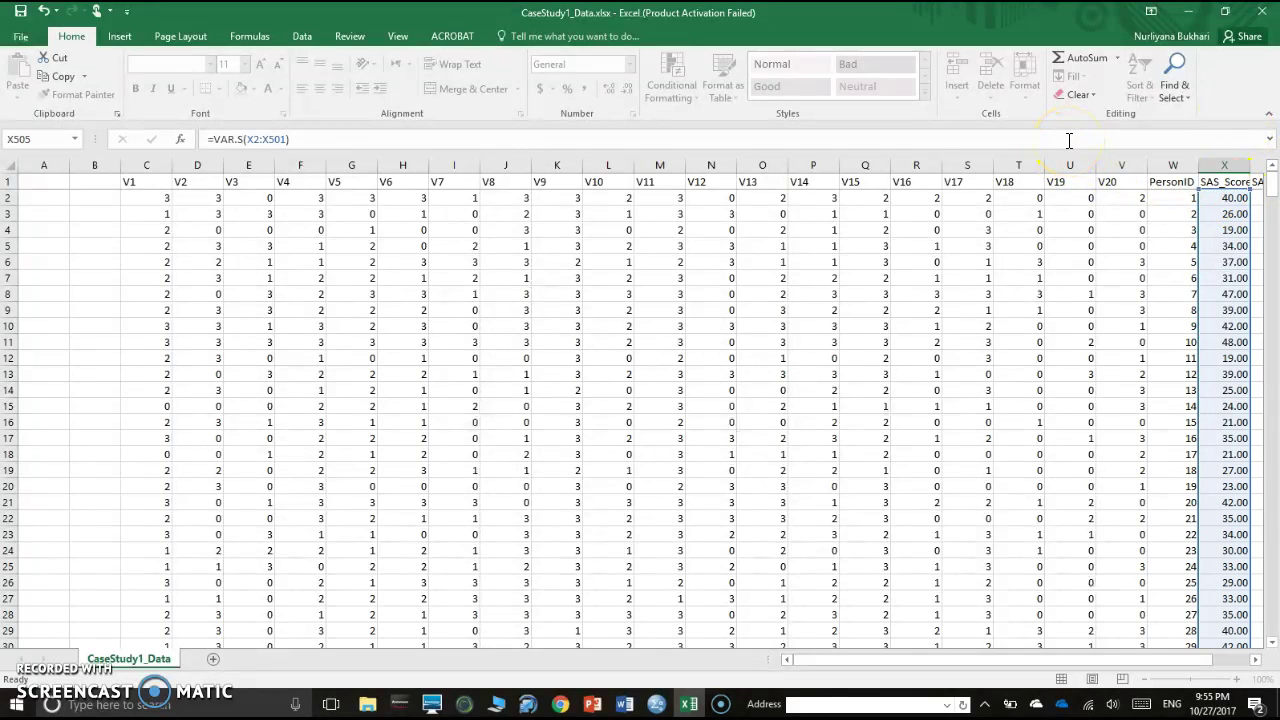
key(Return)
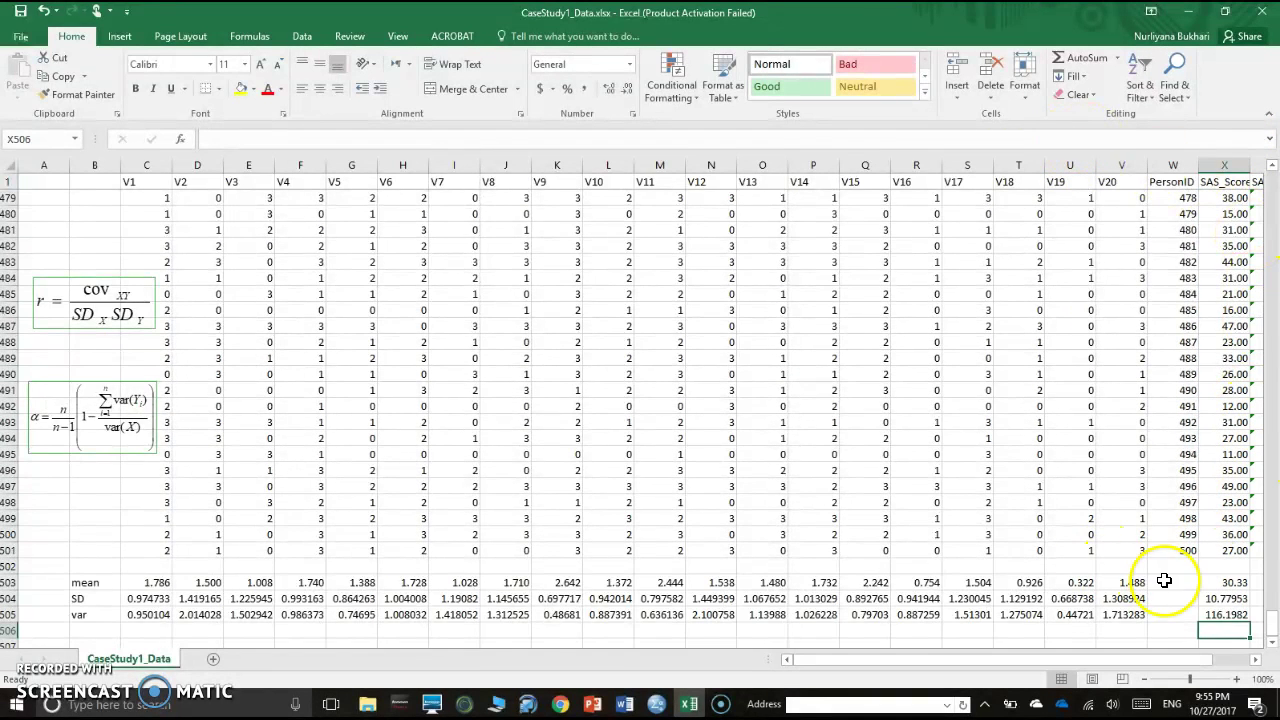
Step: Review the mean, SD and var row labels in B503:B505 and the SAS total score statistics in X503:X505
scroll(1160, 588, down, 1)
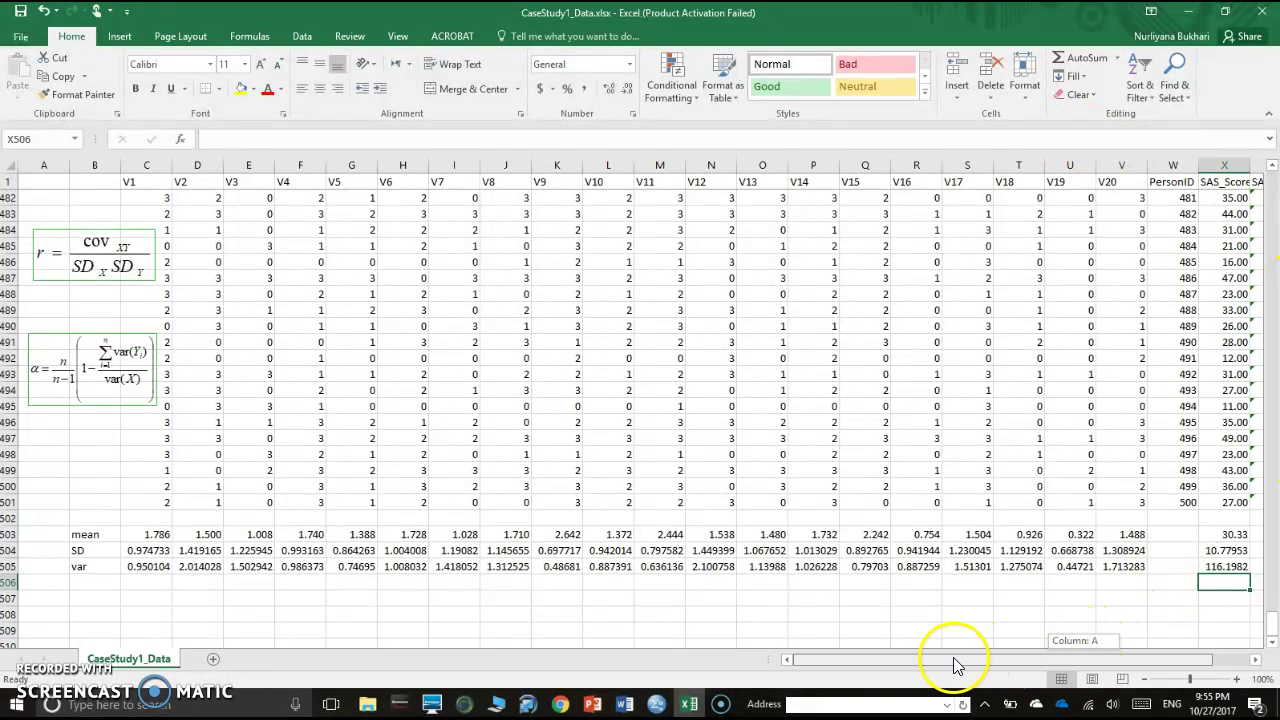
click(94, 536)
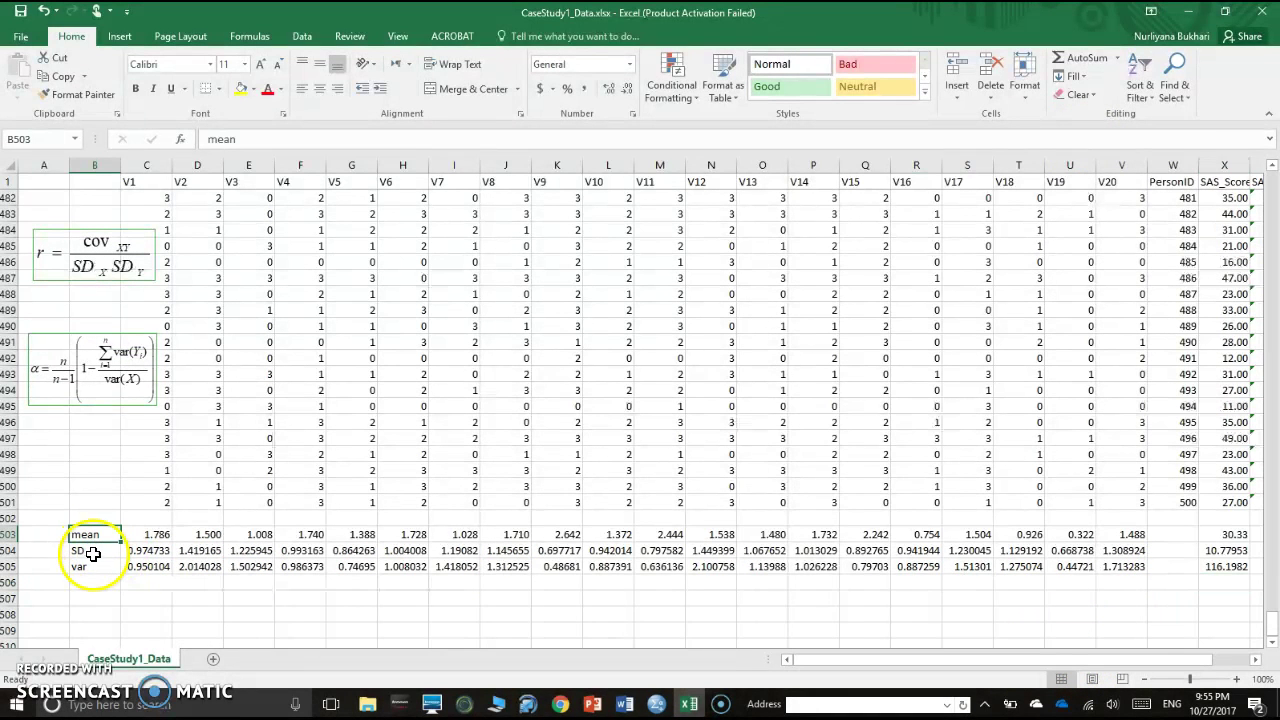
click(91, 552)
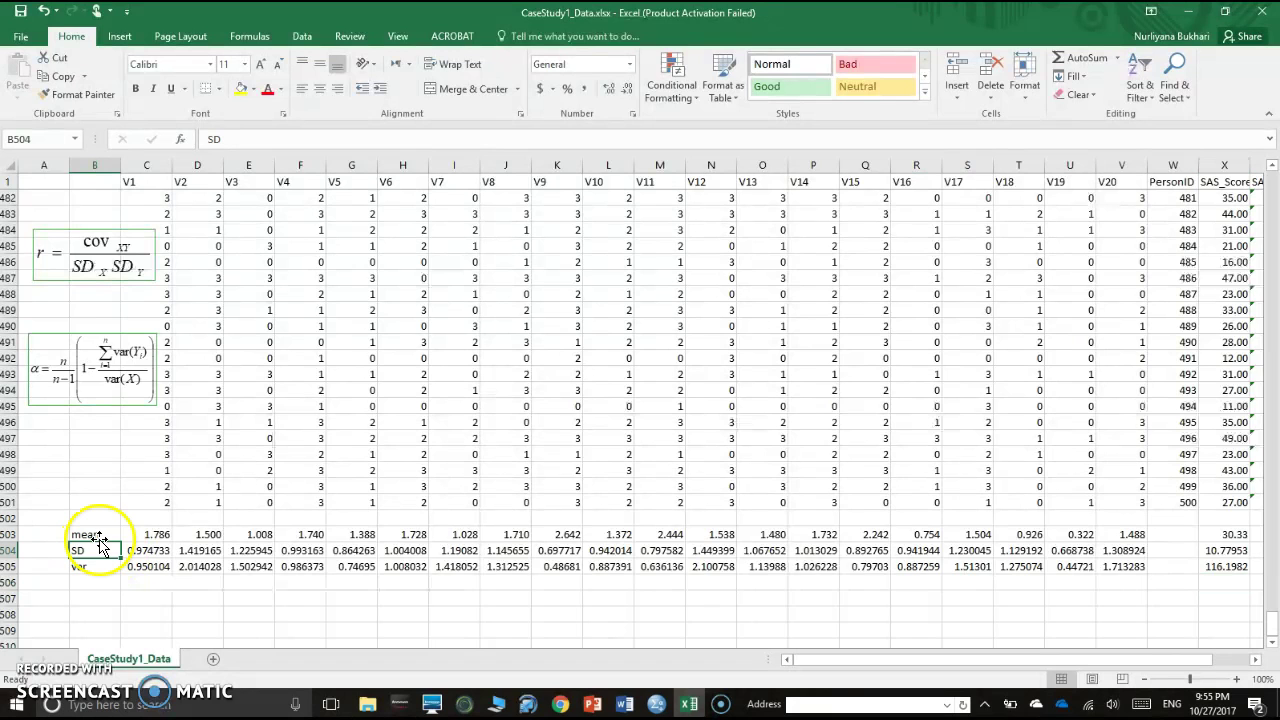
click(89, 567)
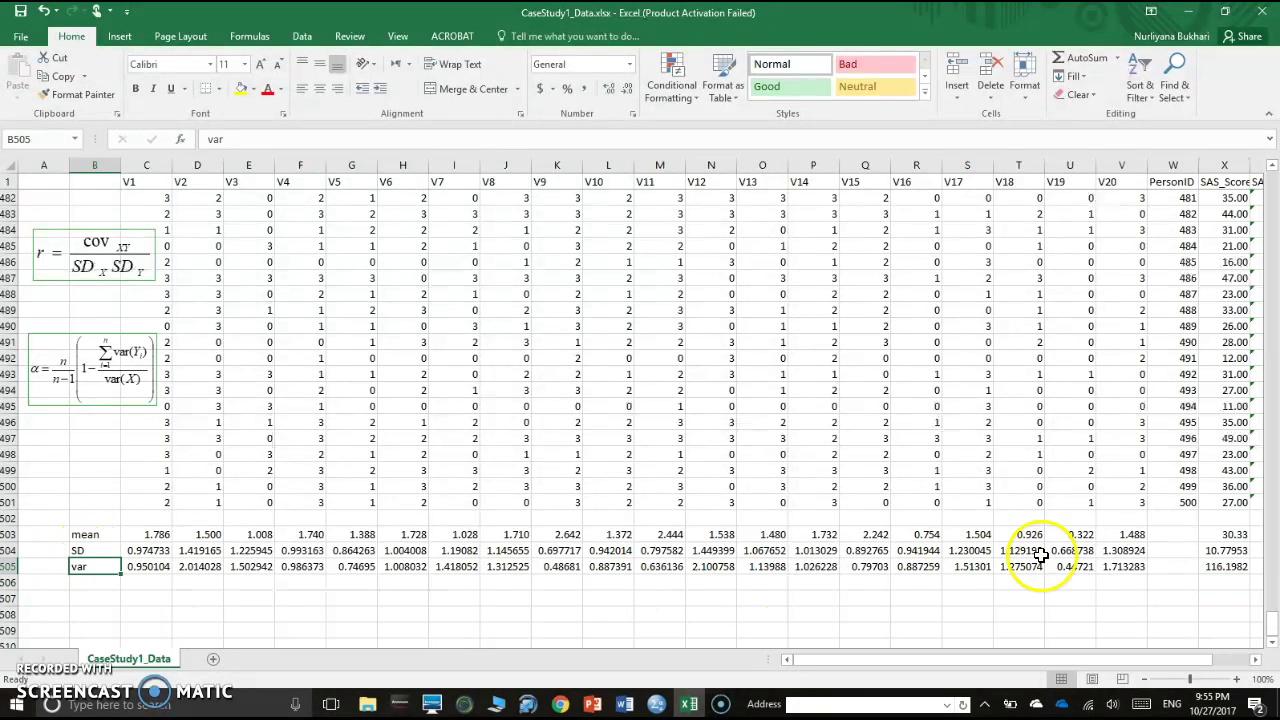
click(1225, 535)
click(1221, 551)
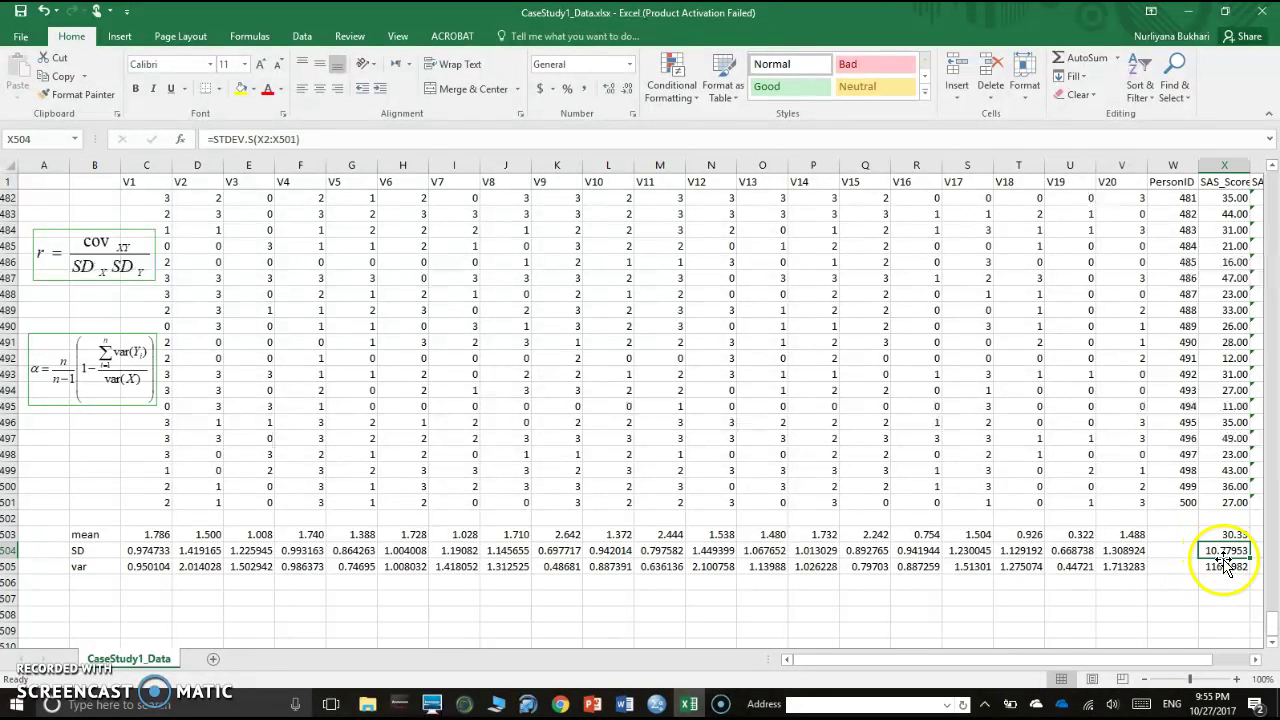
click(1225, 568)
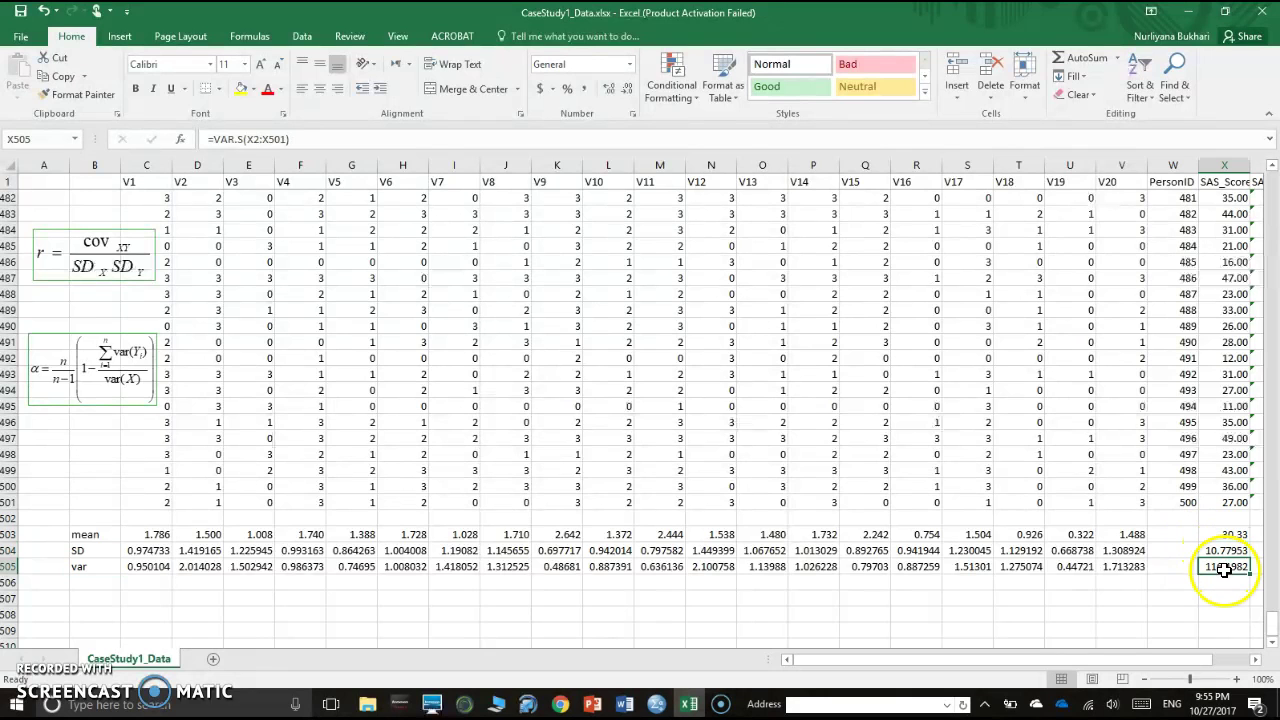
Step: Examine the correlation formula picture and relate its terms to the V1 standard deviation and the SAS_Score column
click(102, 586)
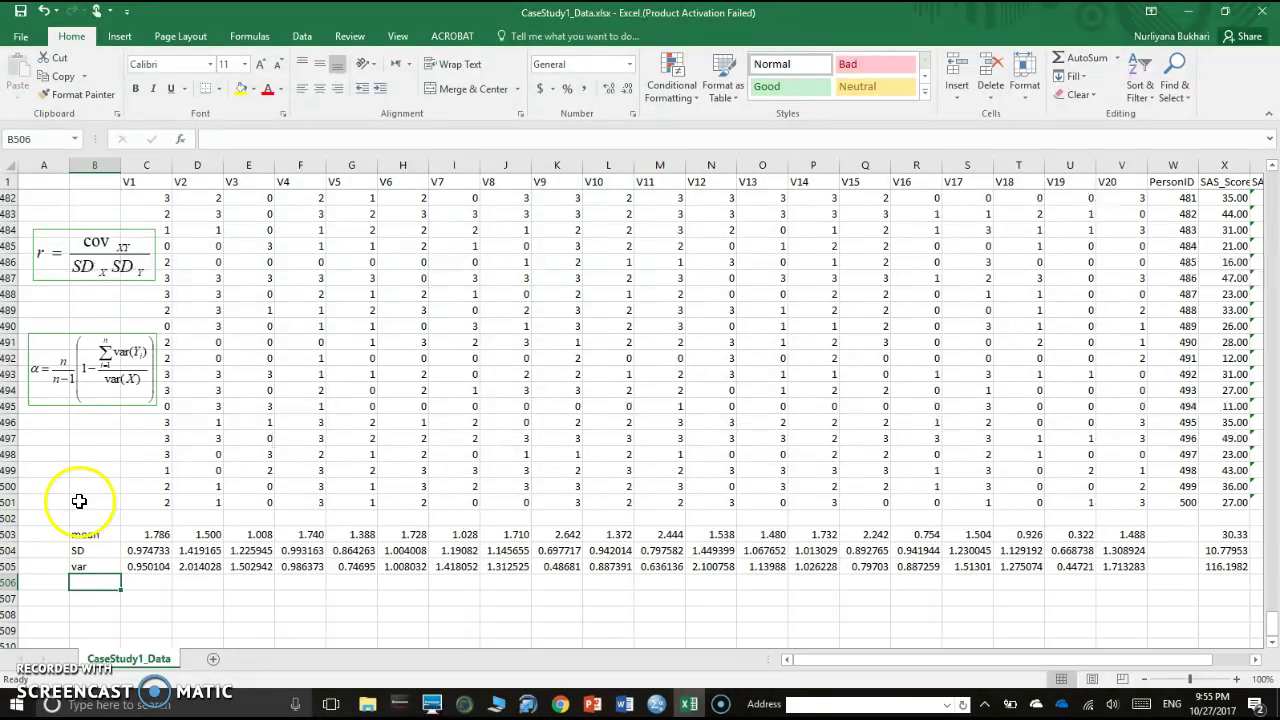
click(85, 238)
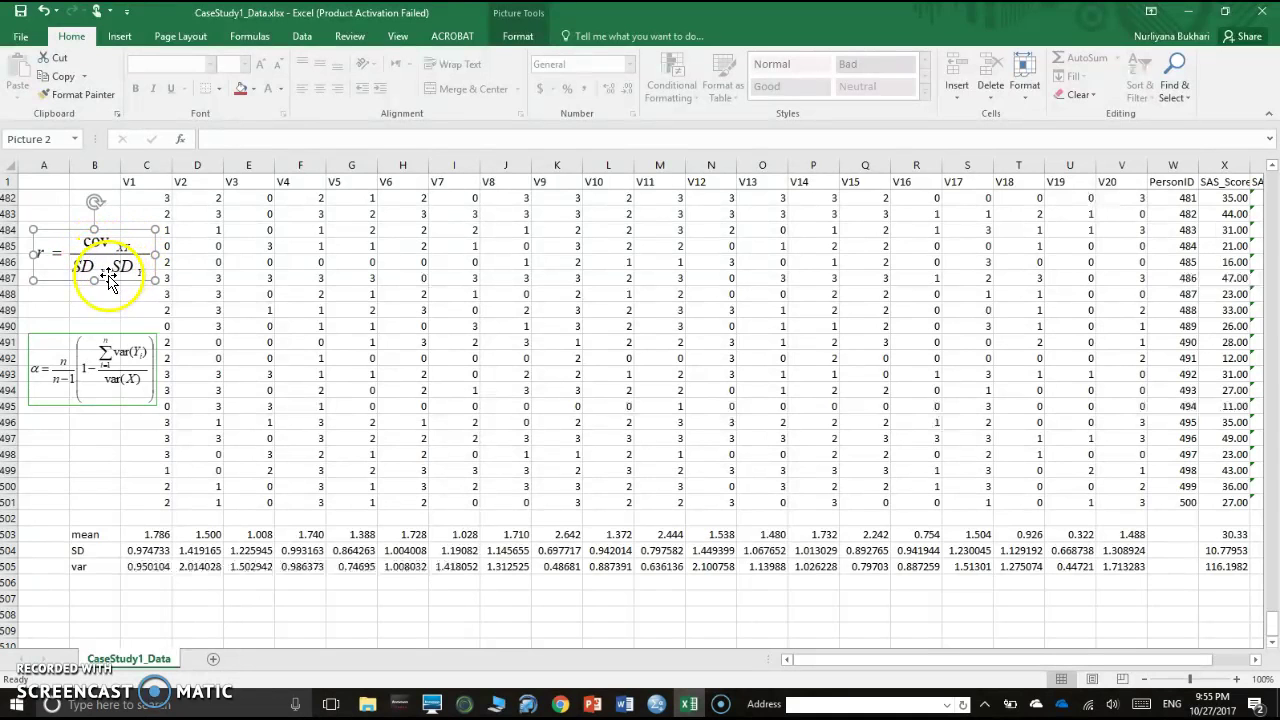
click(91, 584)
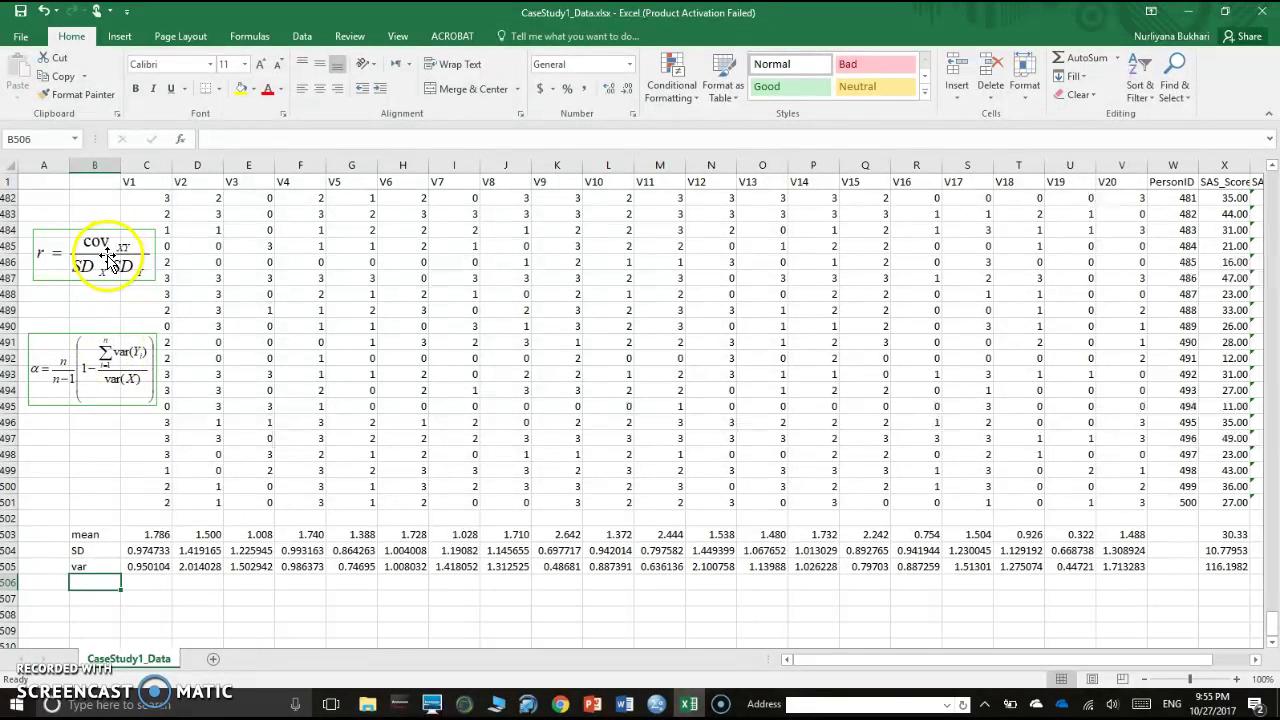
click(150, 550)
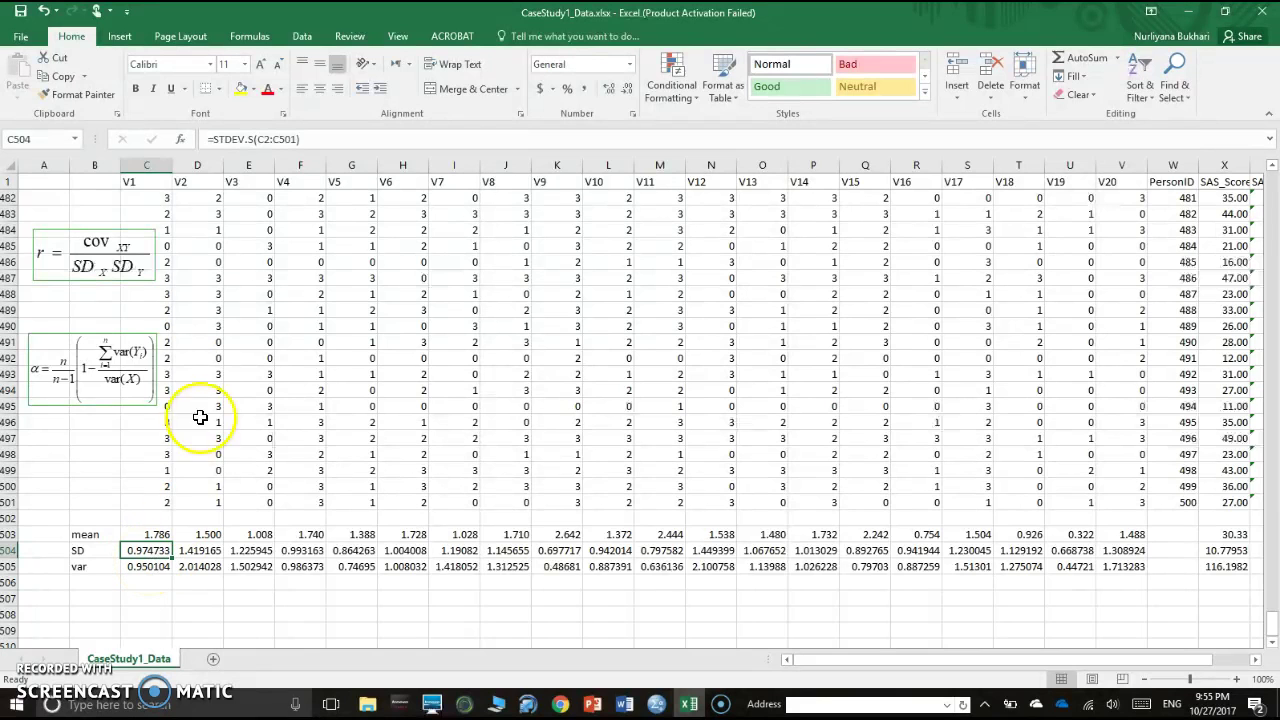
click(1233, 181)
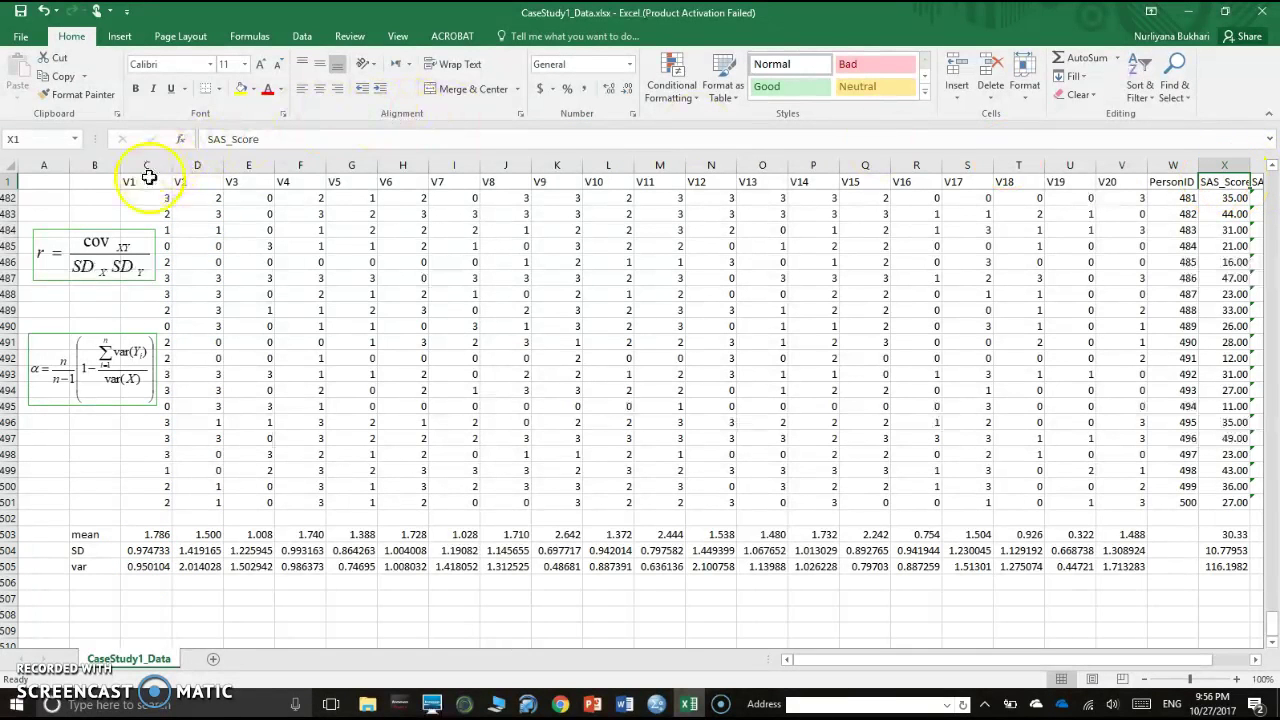
Step: Label cell B506 as cov below the variance row
click(90, 583)
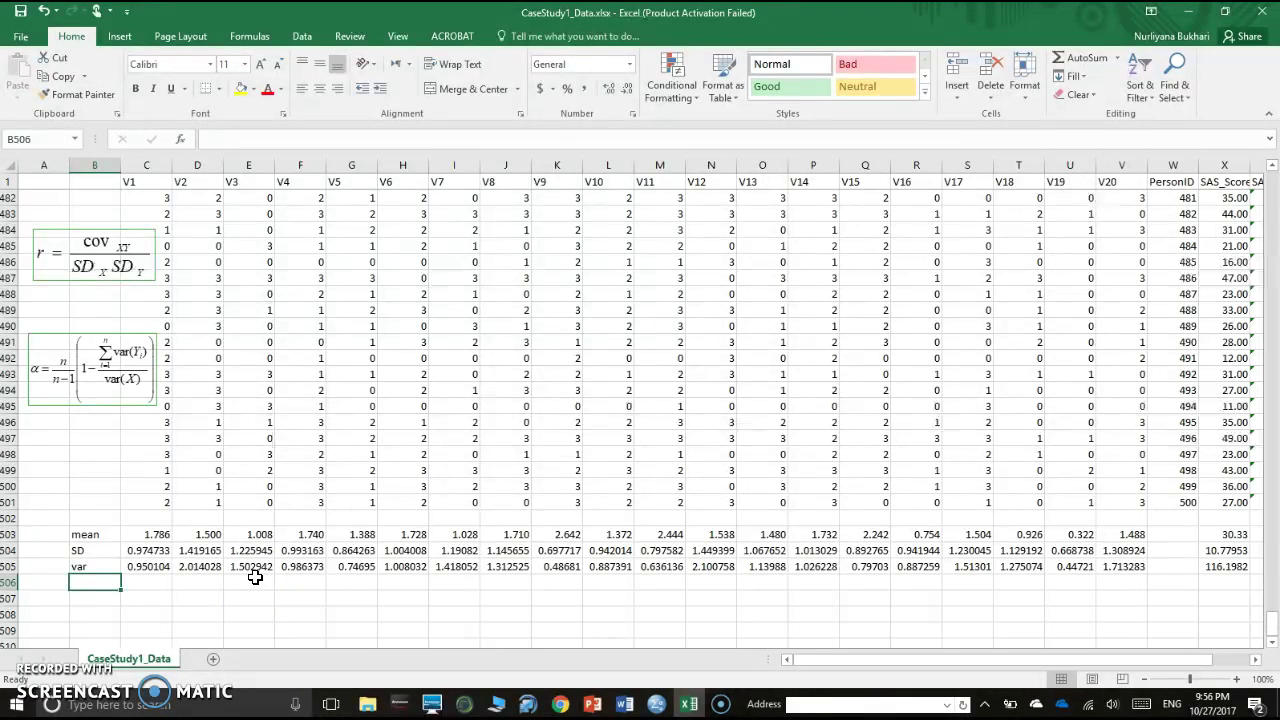
text(co)
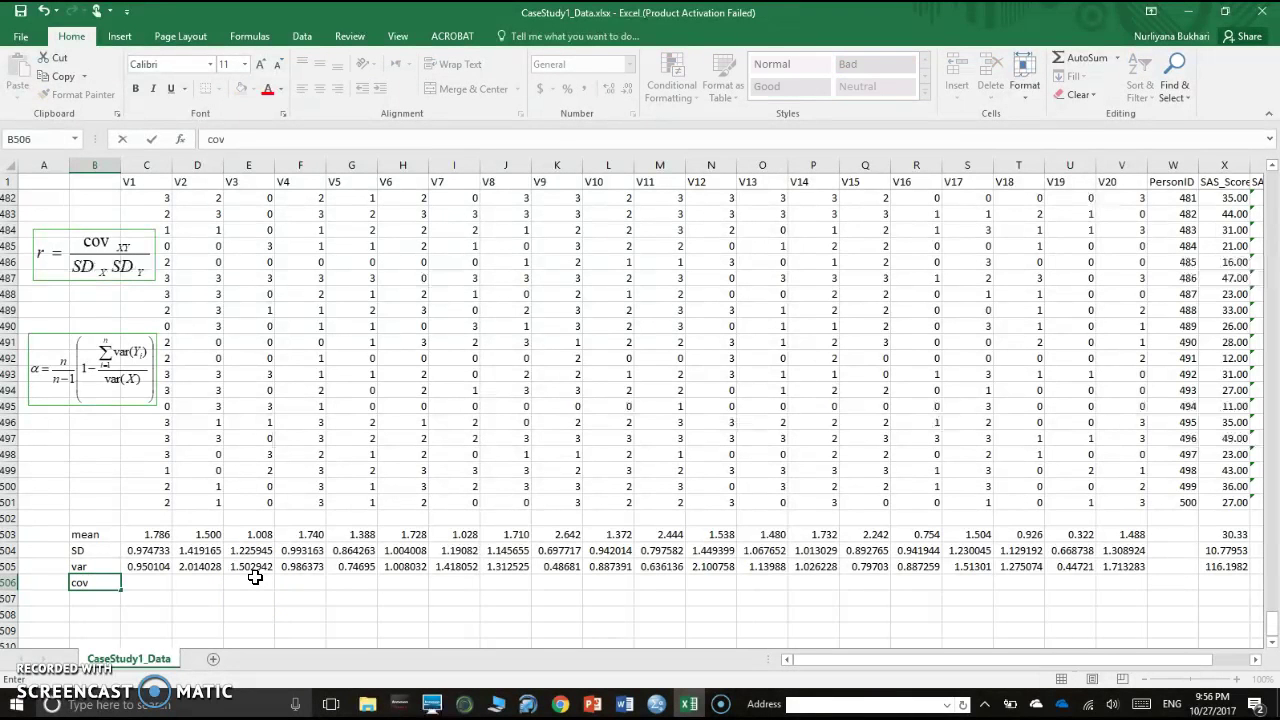
text(v)
key(Tab)
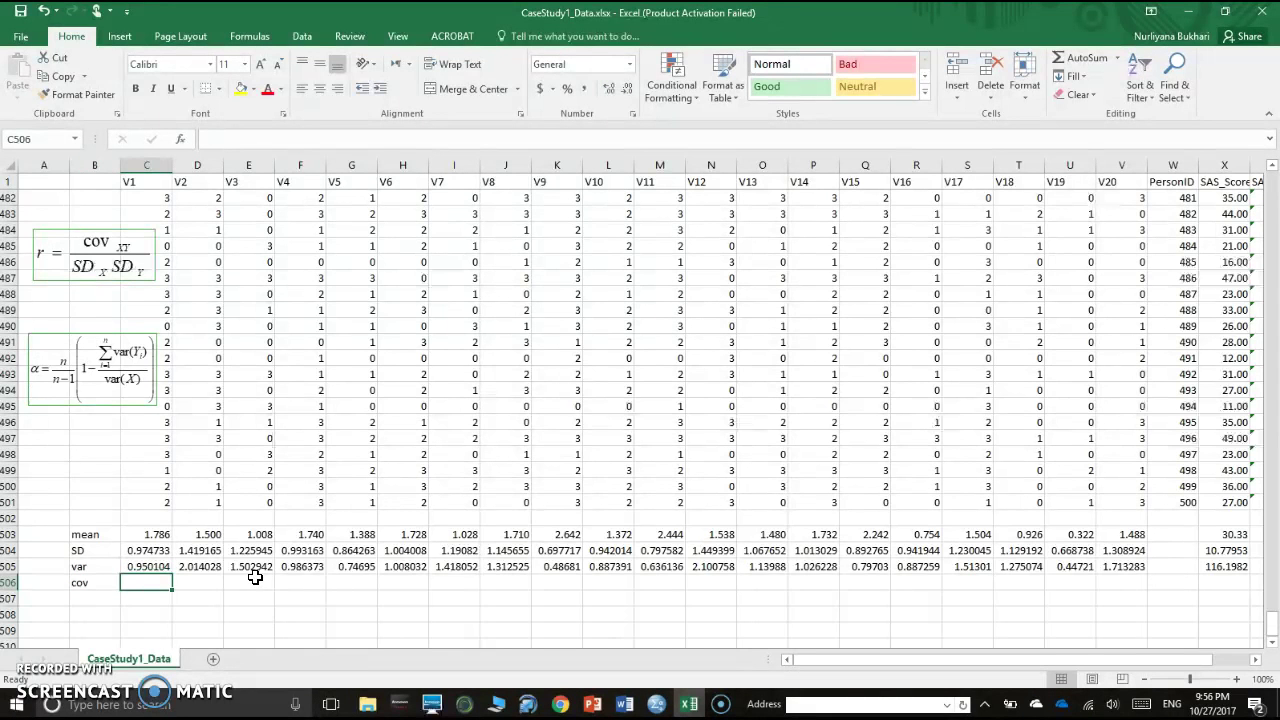
Step: Calculate the sample covariance between V1 and the SAS total scores in cell C506 with =COVARIANCE.S(c2:c501,x2:x501)
text(=co)
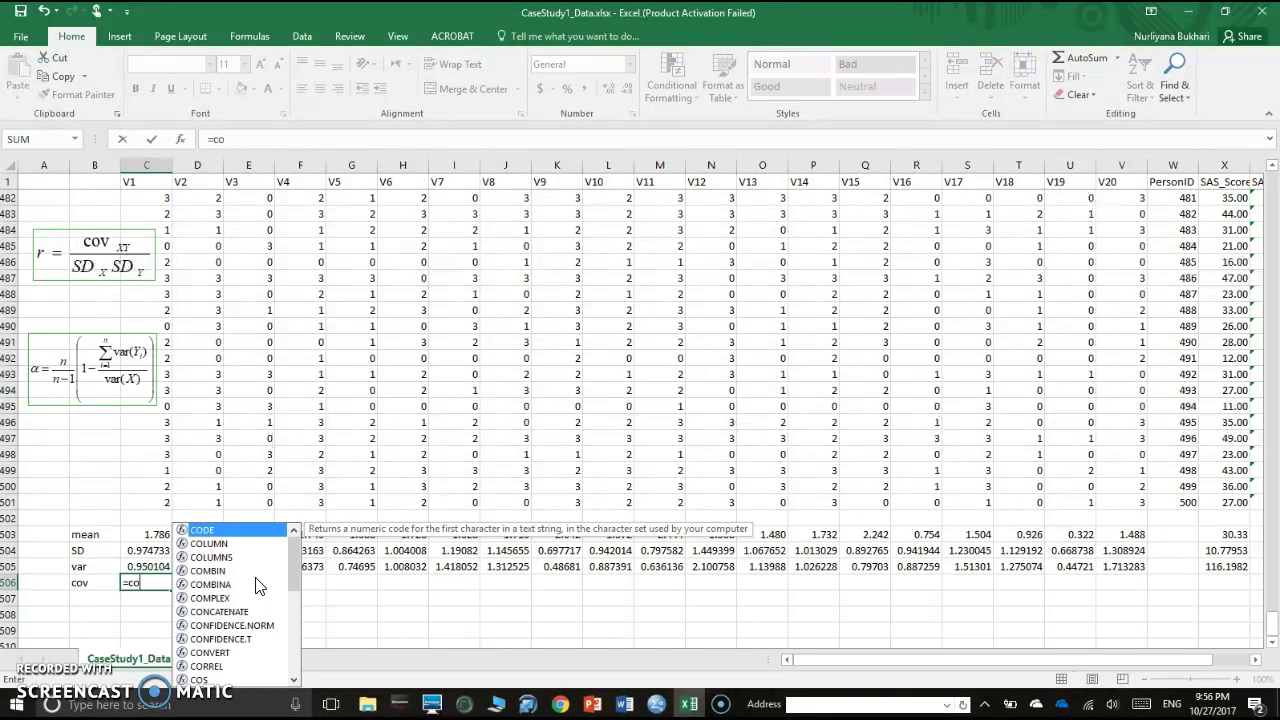
text(va)
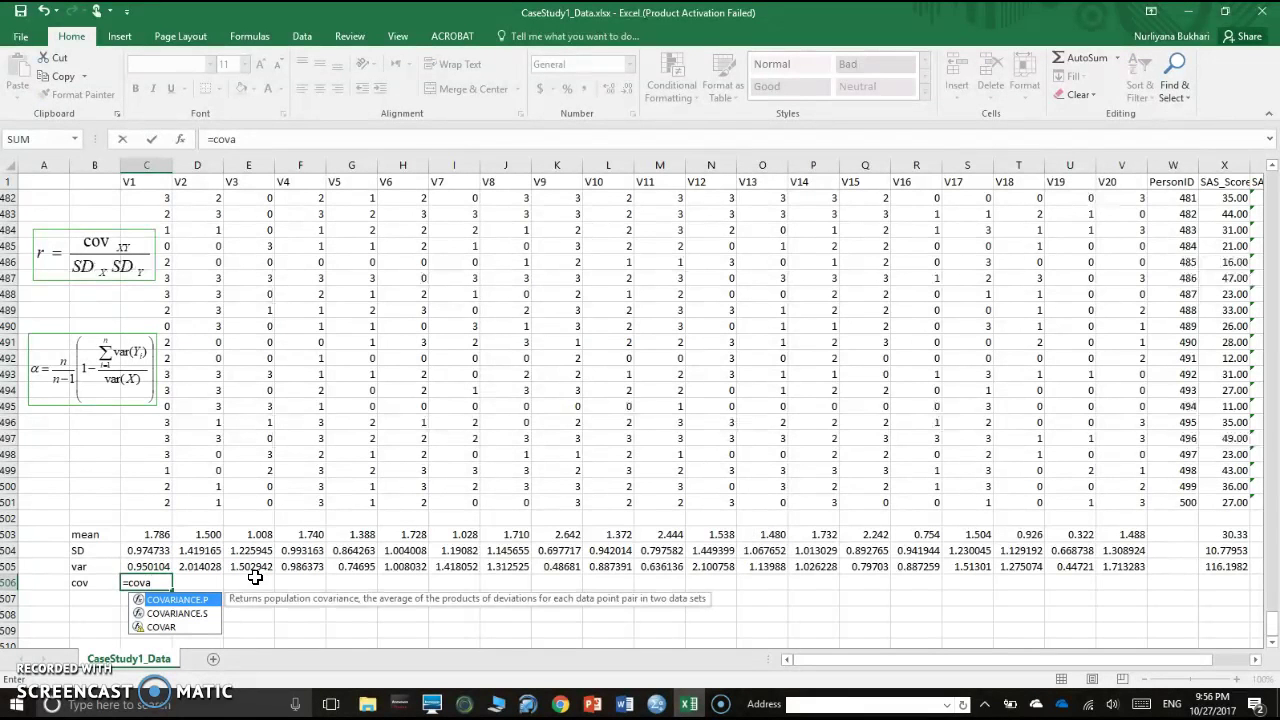
double_click(165, 613)
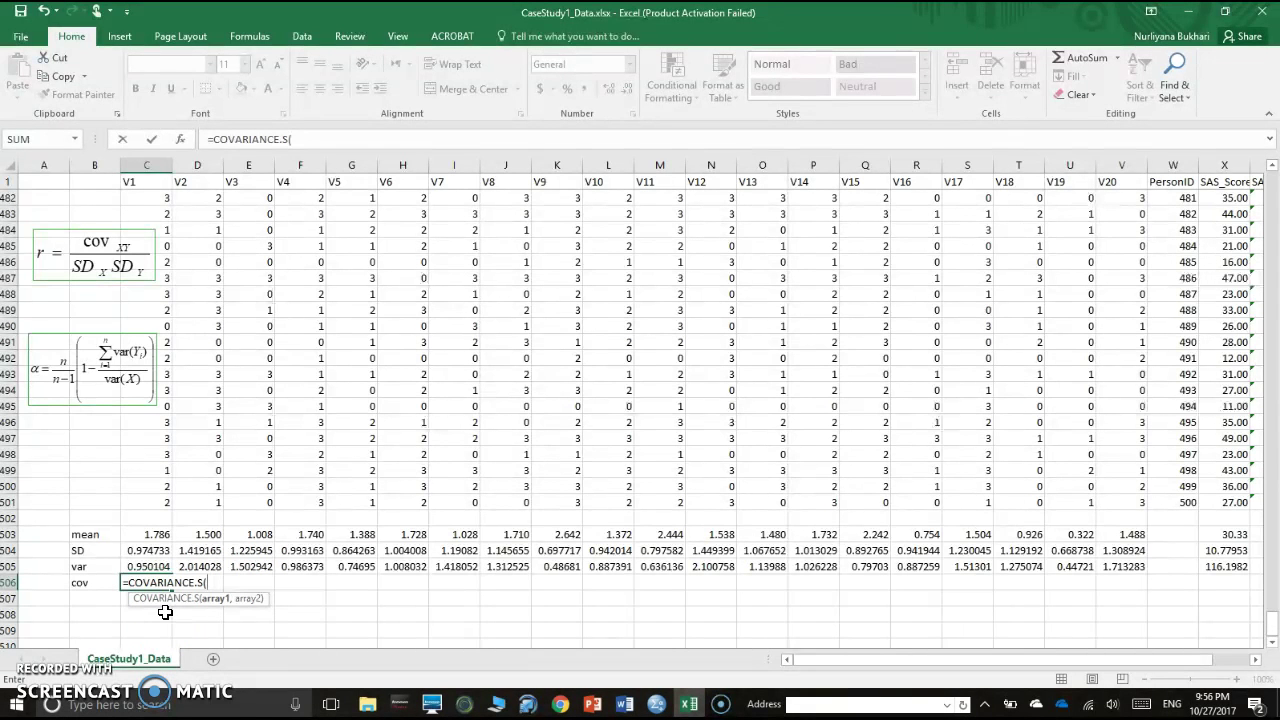
text(c)
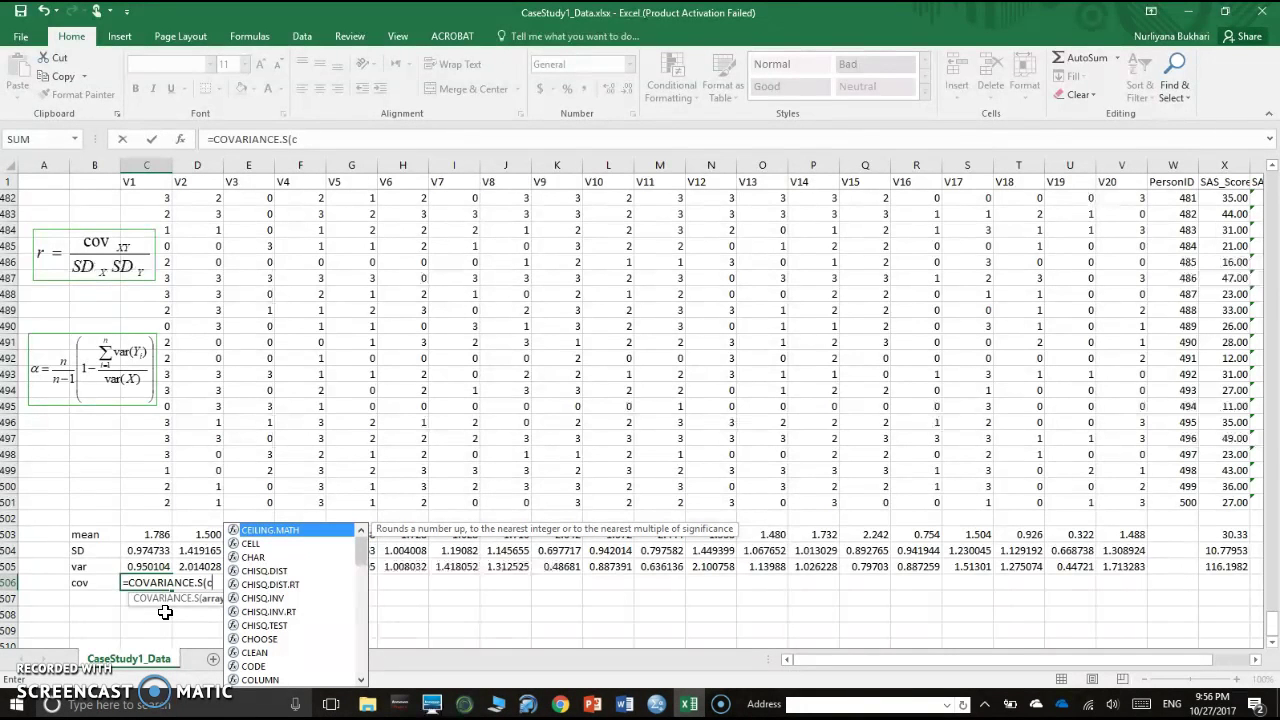
text(2)
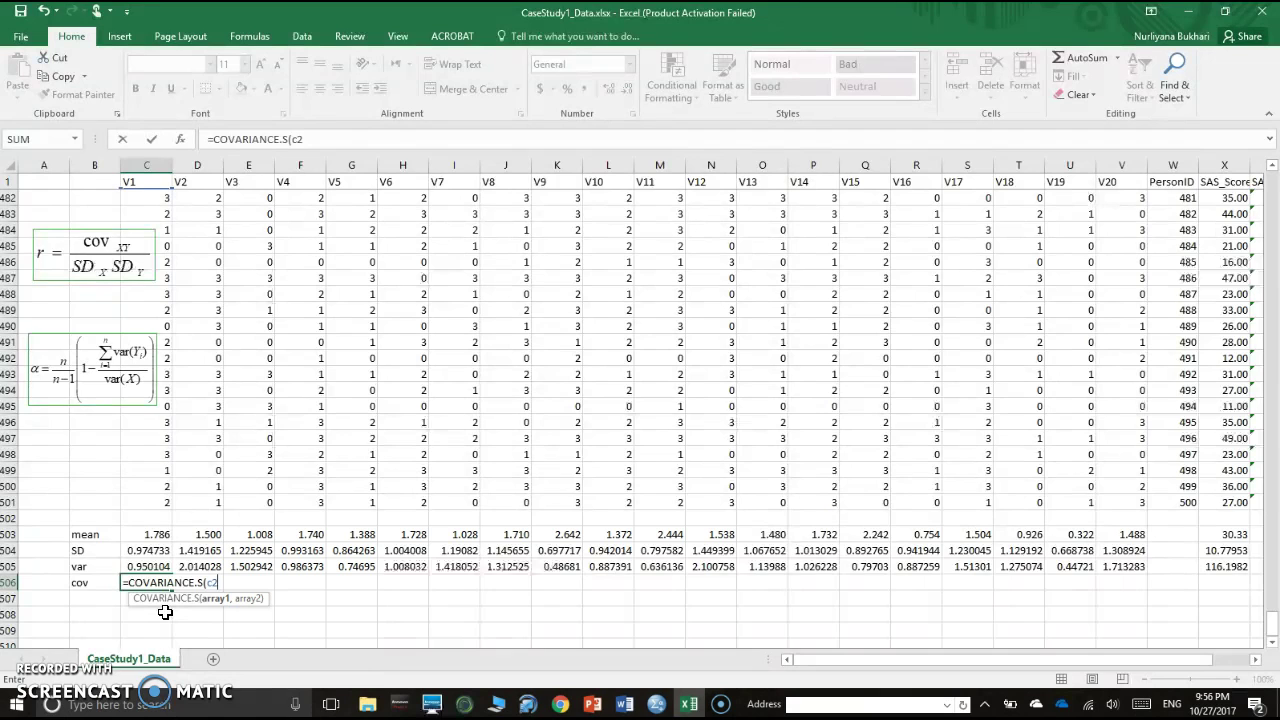
text(:c)
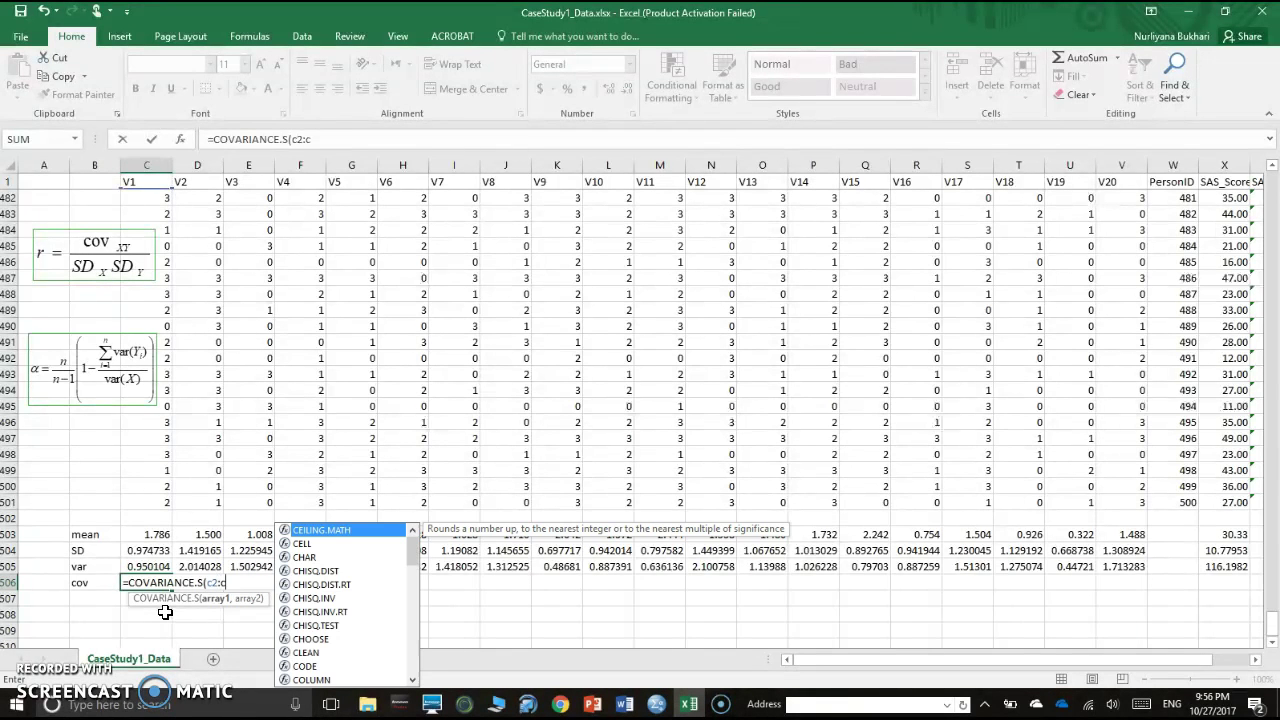
text(50)
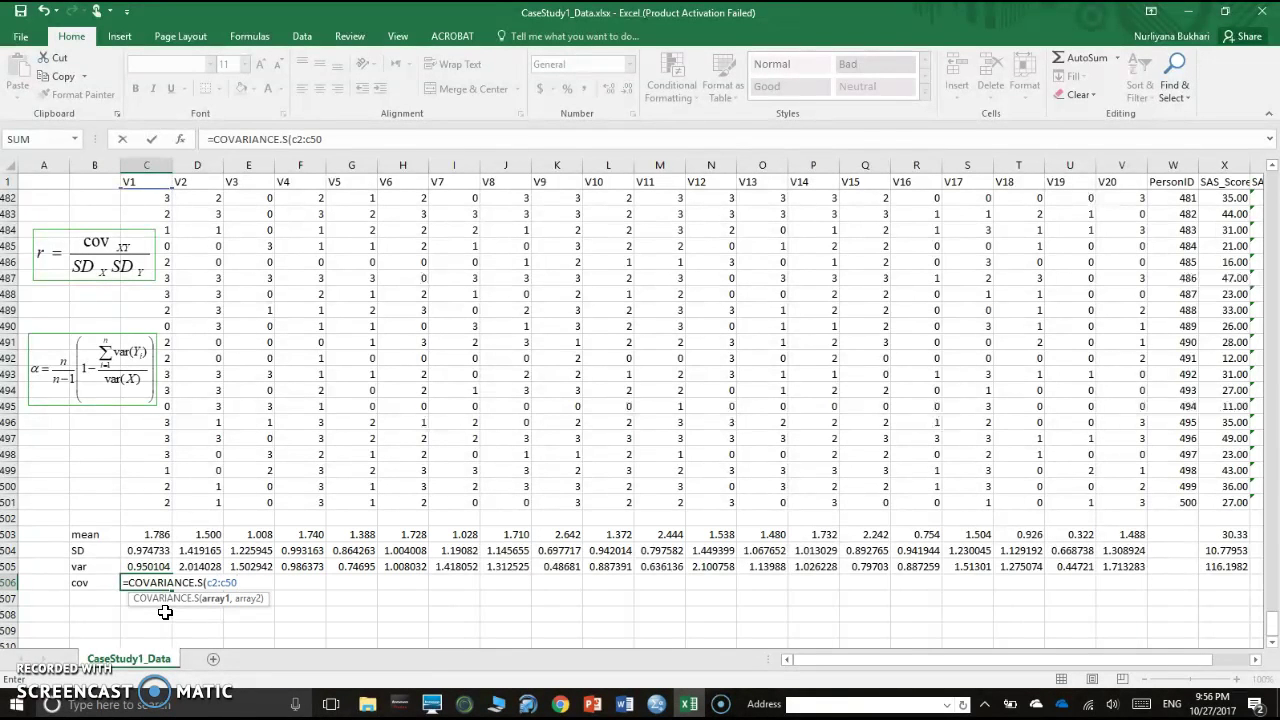
text(1,)
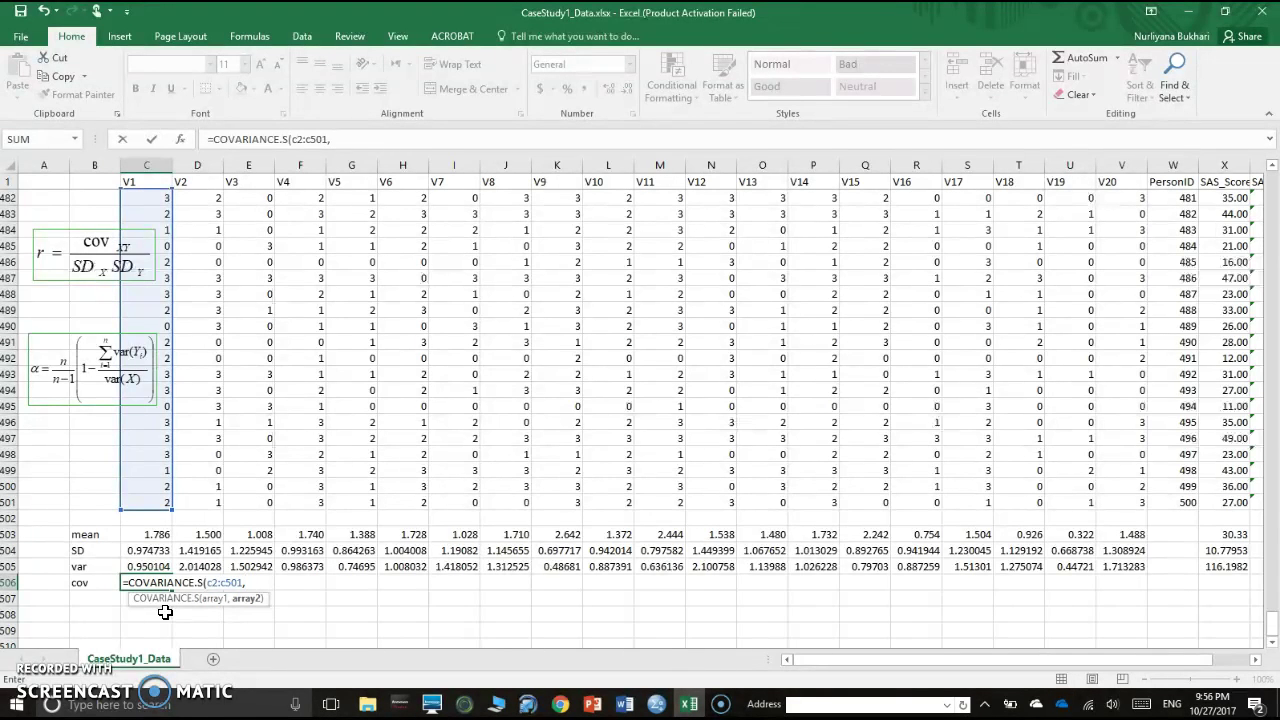
drag(203, 585, 239, 585)
text(x)
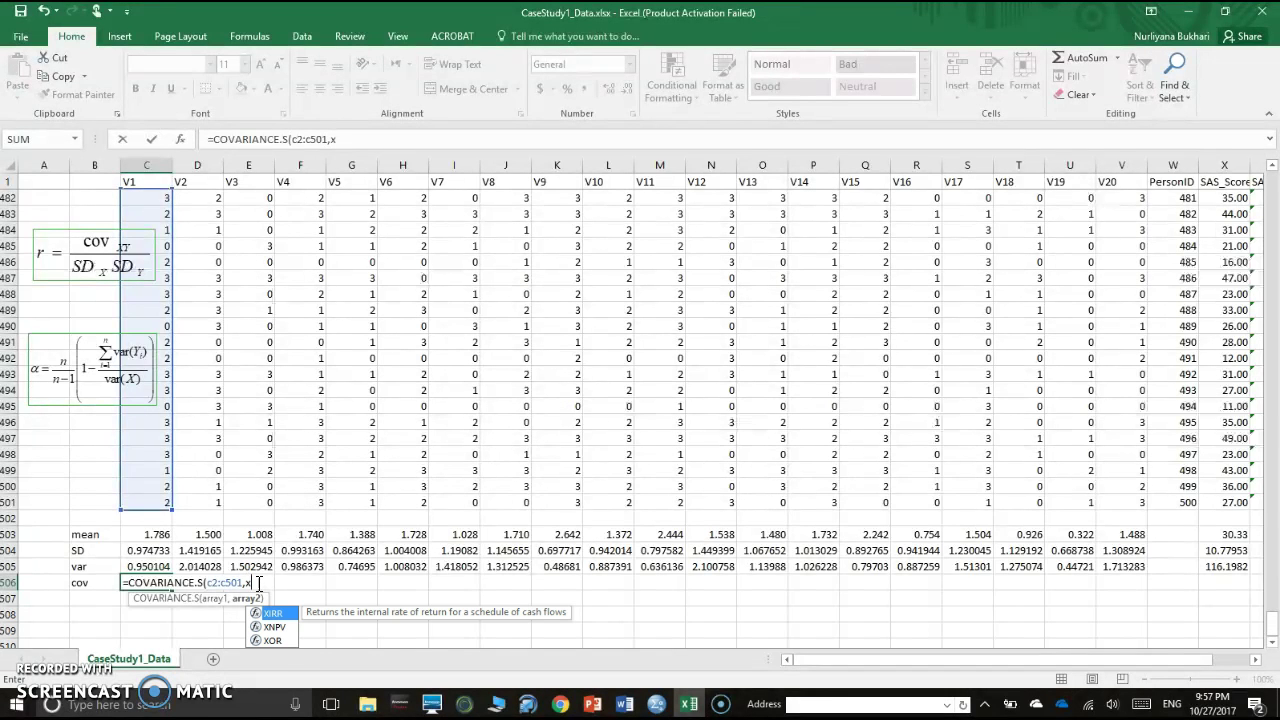
text(2)
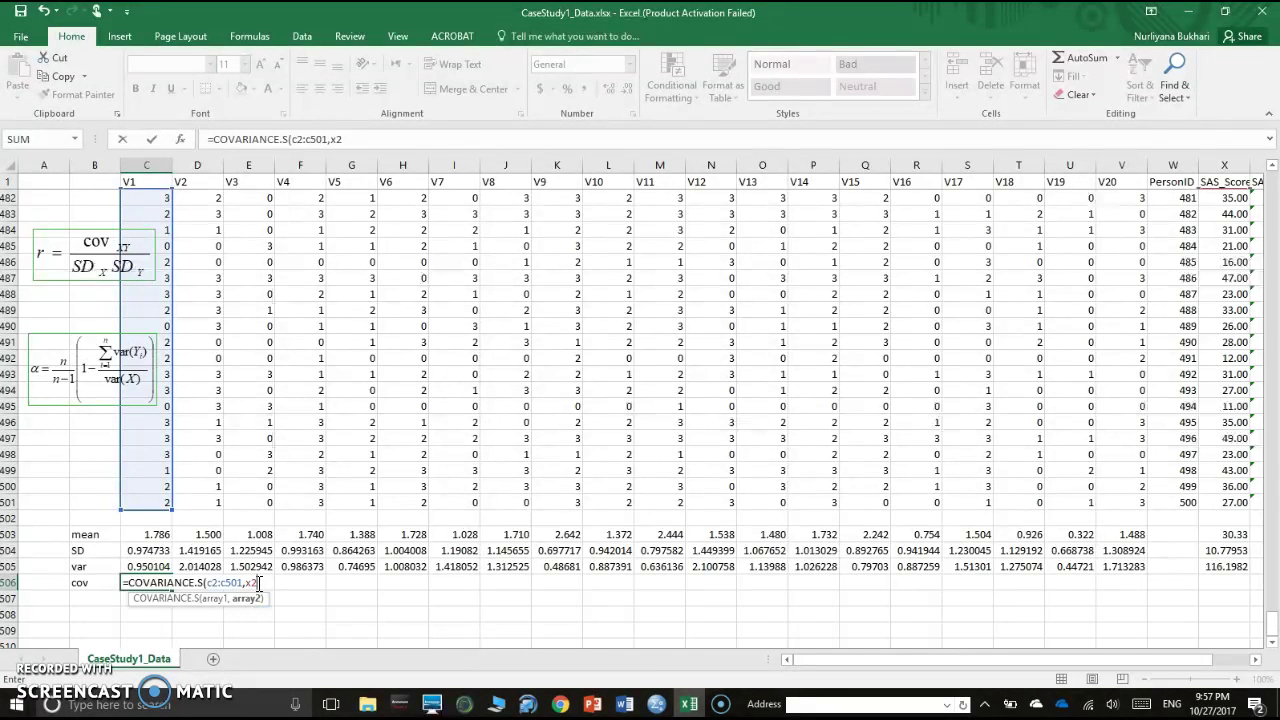
text(:x)
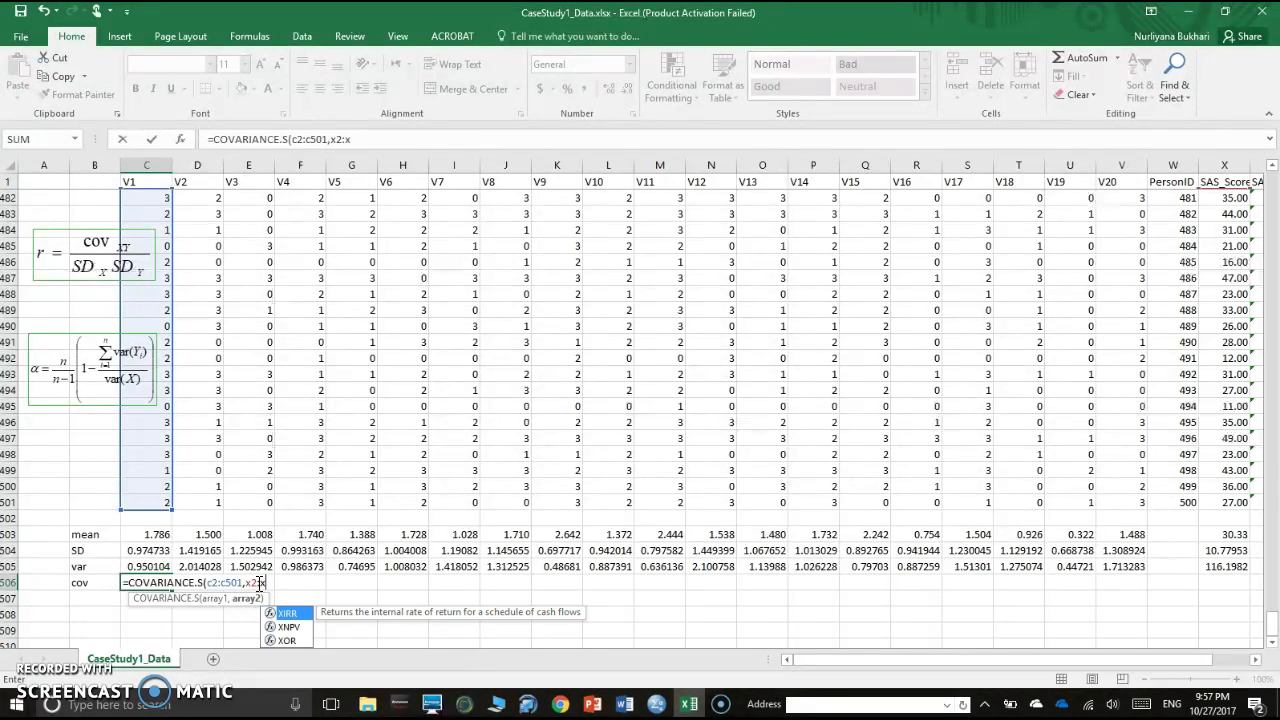
text(501)
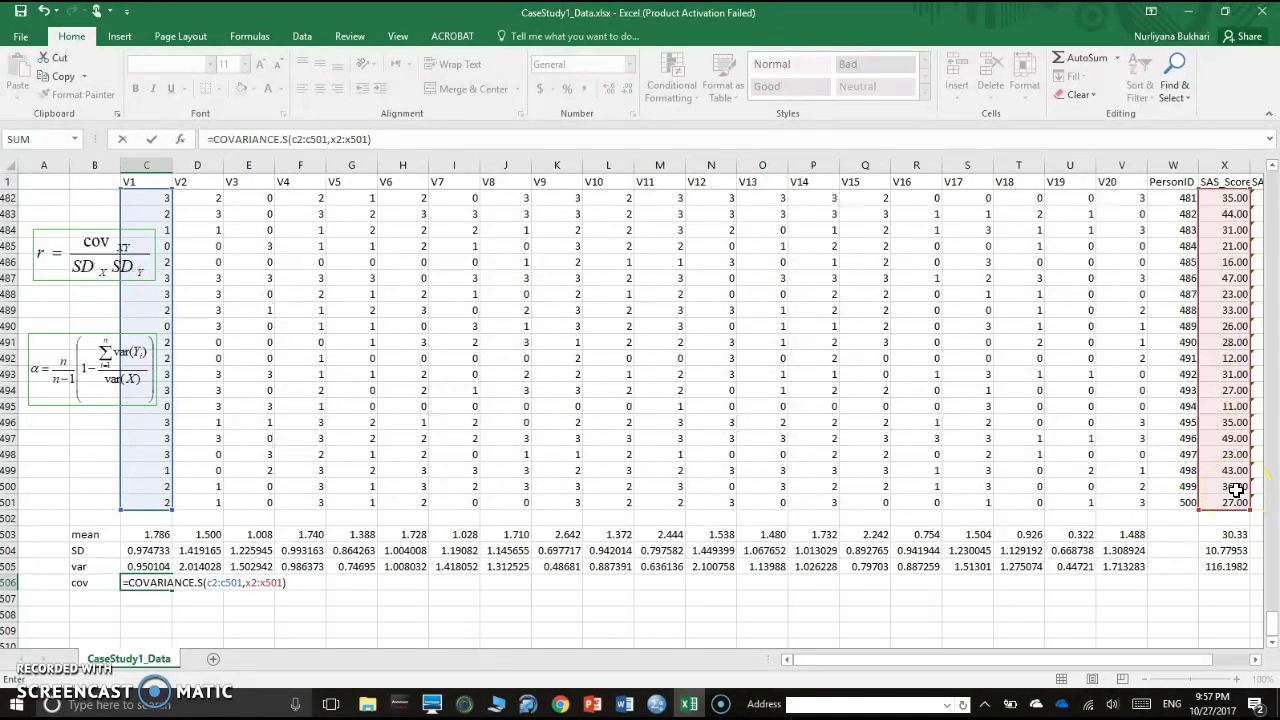
click(425, 141)
key(Return)
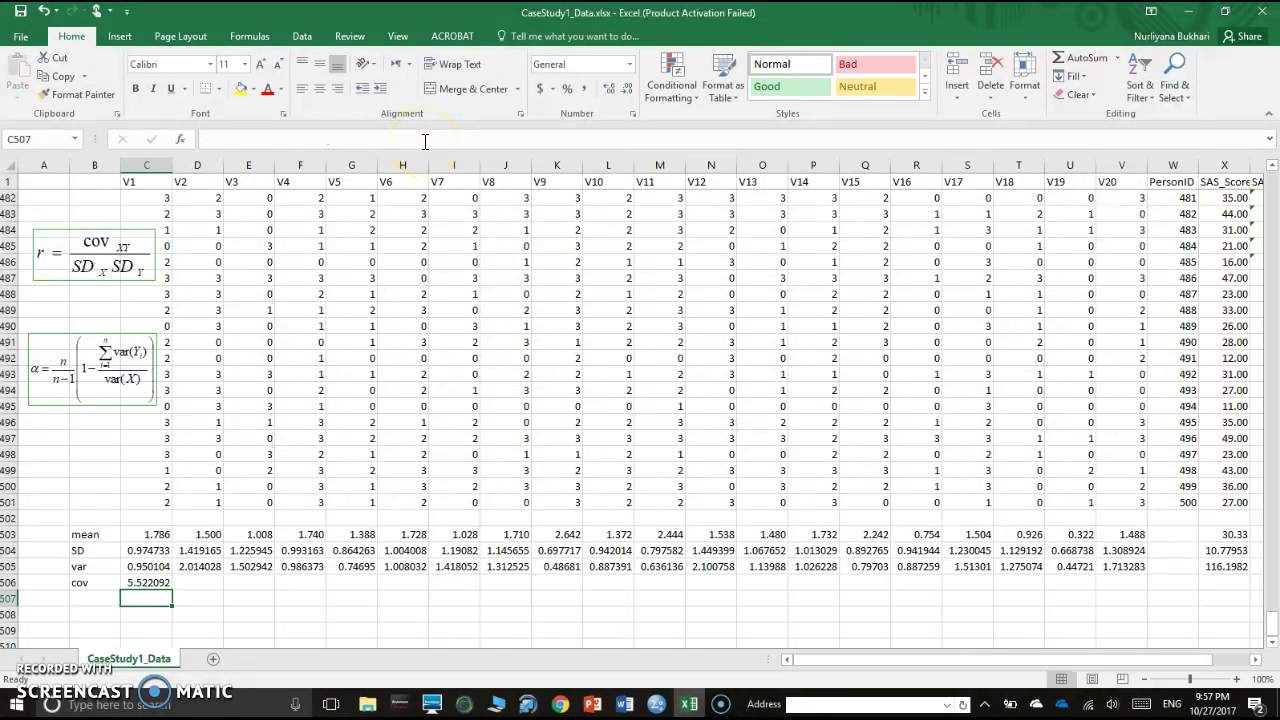
Step: Copy the V1 covariance formula from C506 across row 506 to the V20 column, cell V506
click(157, 581)
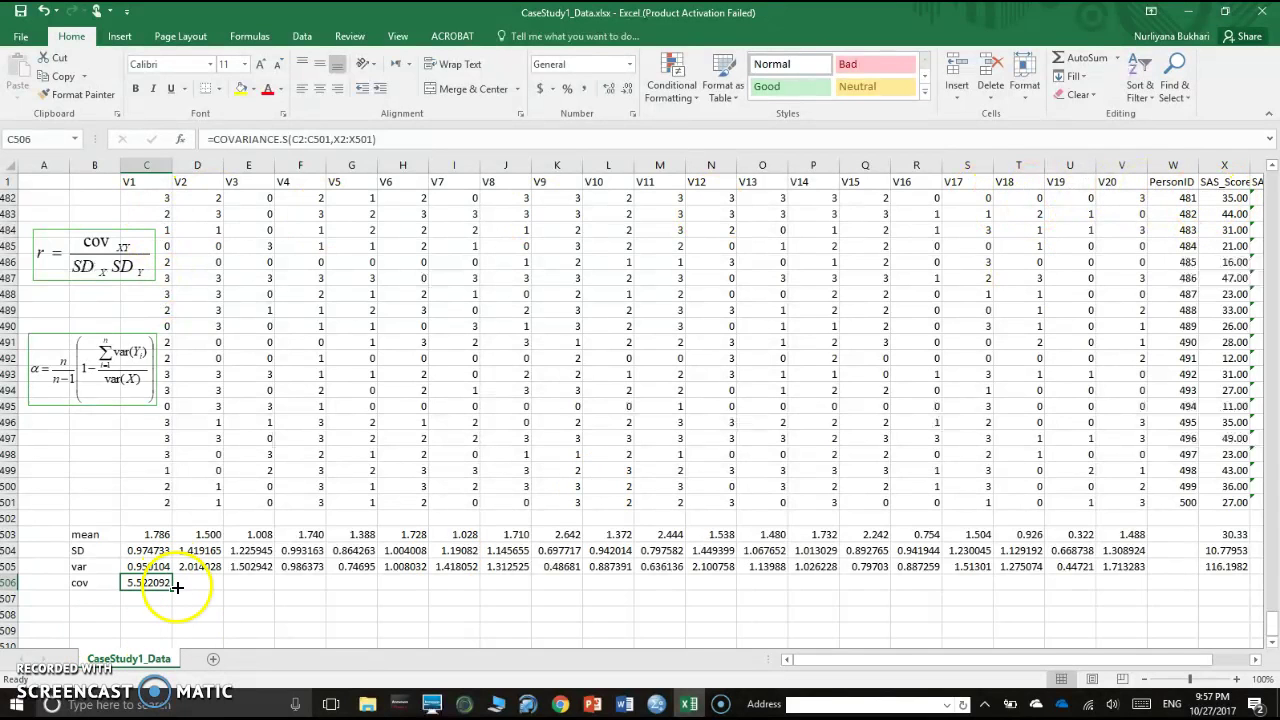
drag(172, 589, 1134, 584)
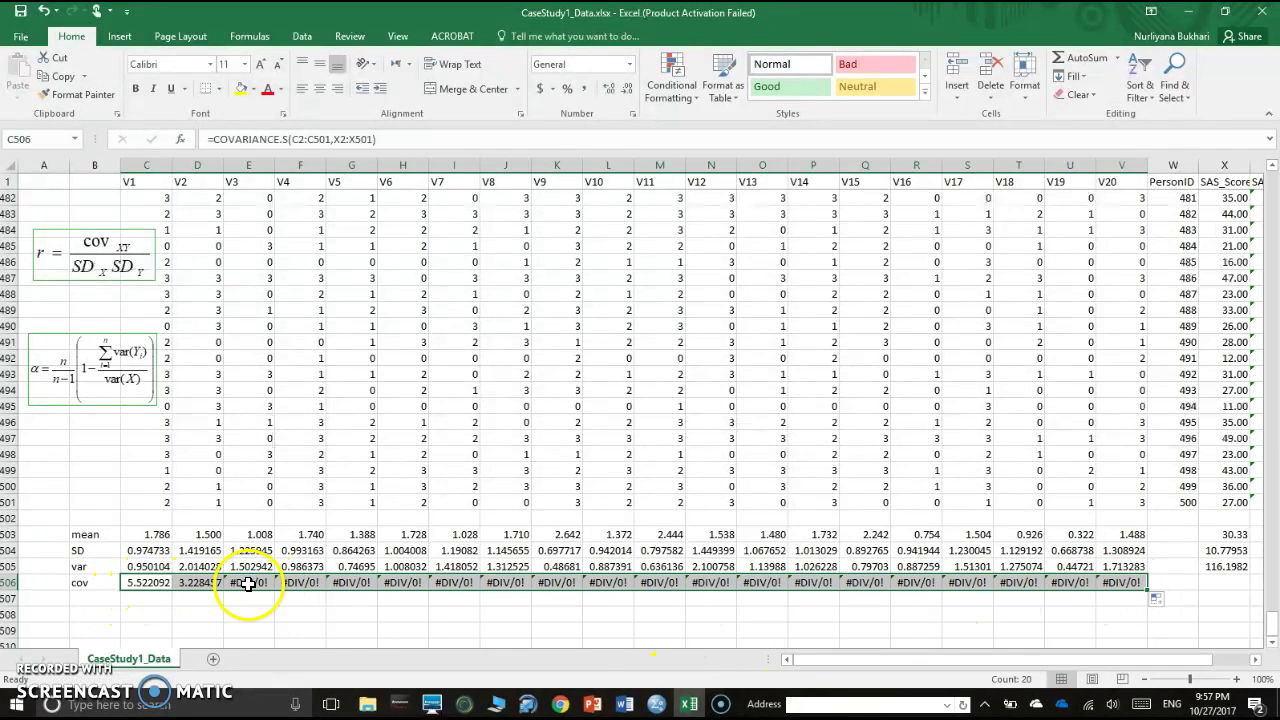
Step: Examine the ranges referenced by the copied covariance formulas in the V2 and V3 columns of row 506
click(203, 584)
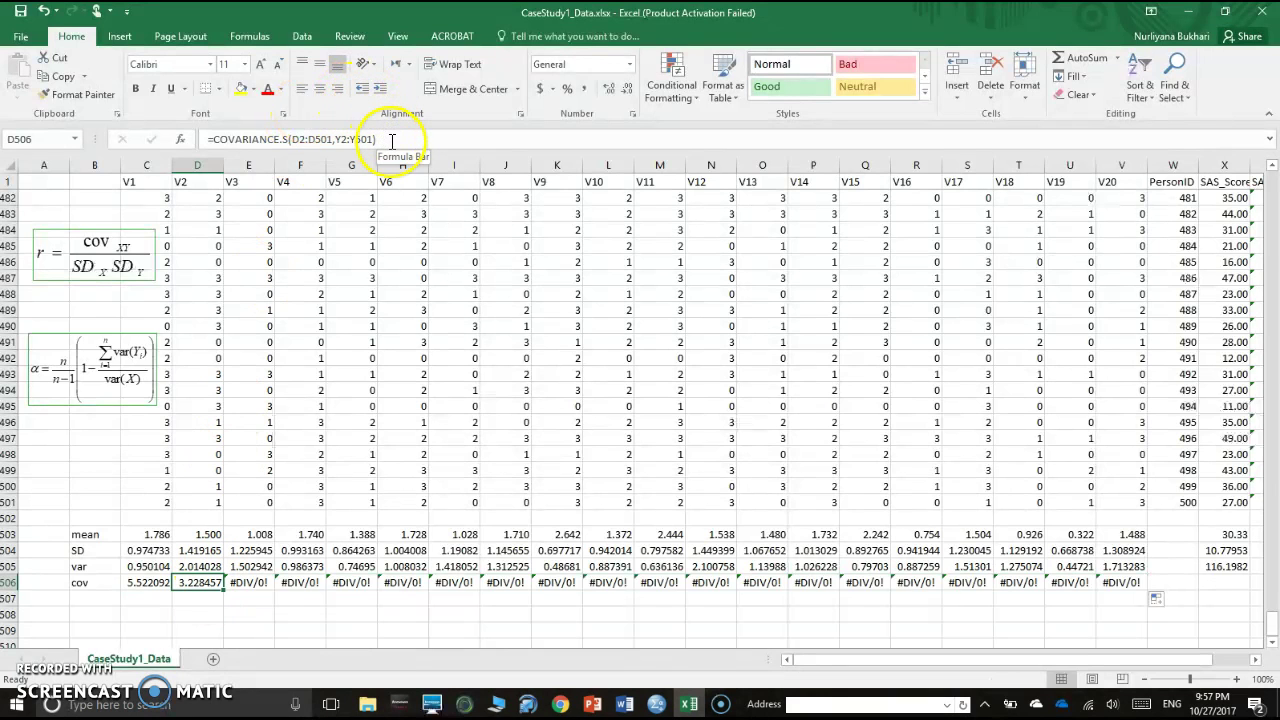
click(252, 585)
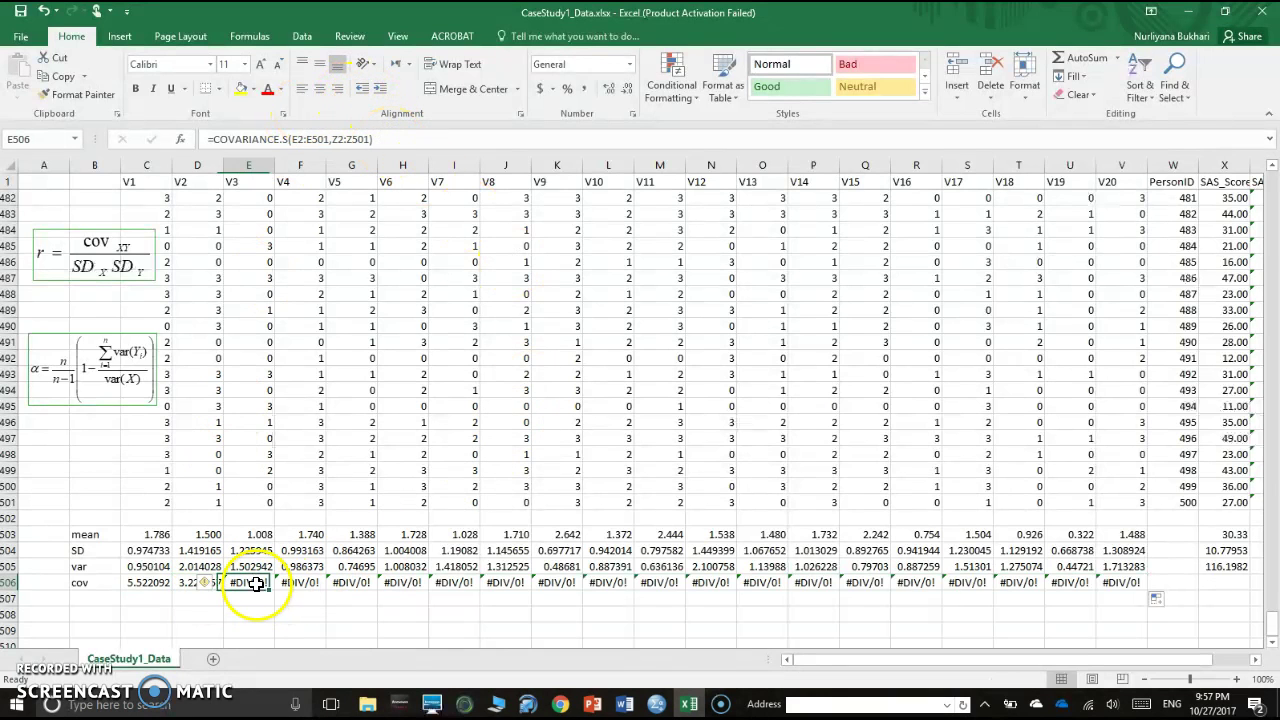
click(476, 138)
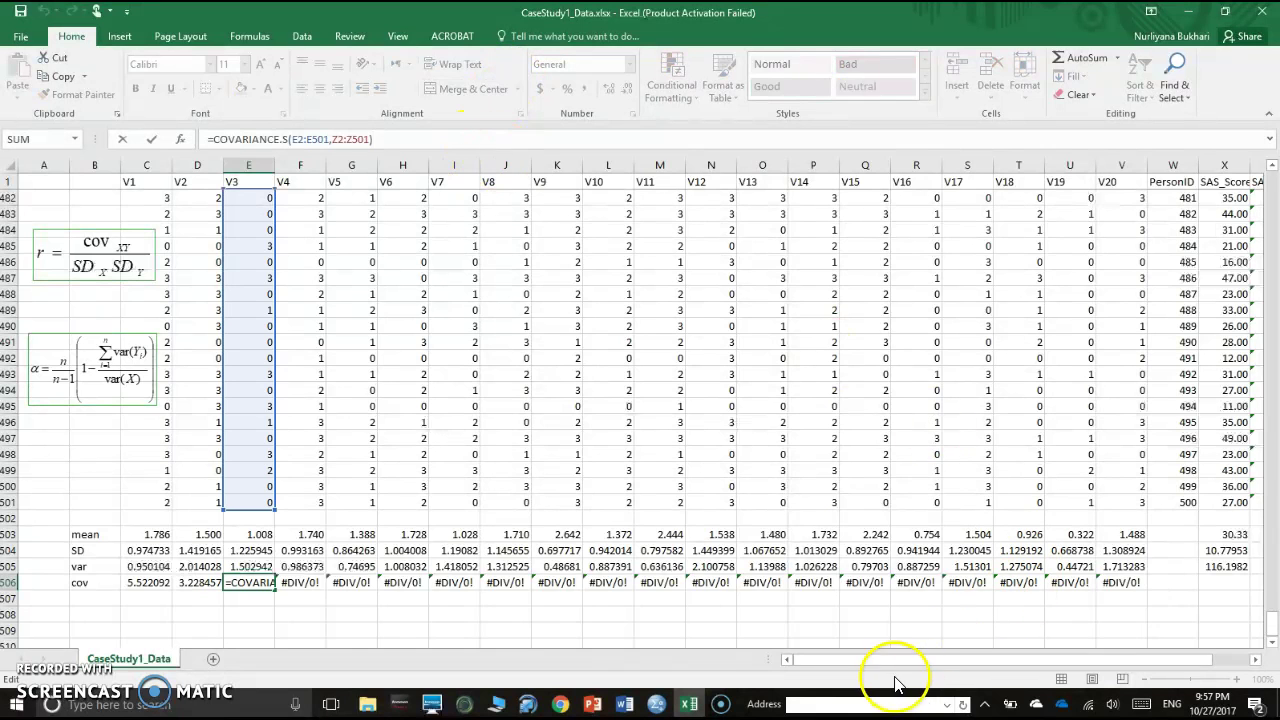
drag(889, 655, 1071, 672)
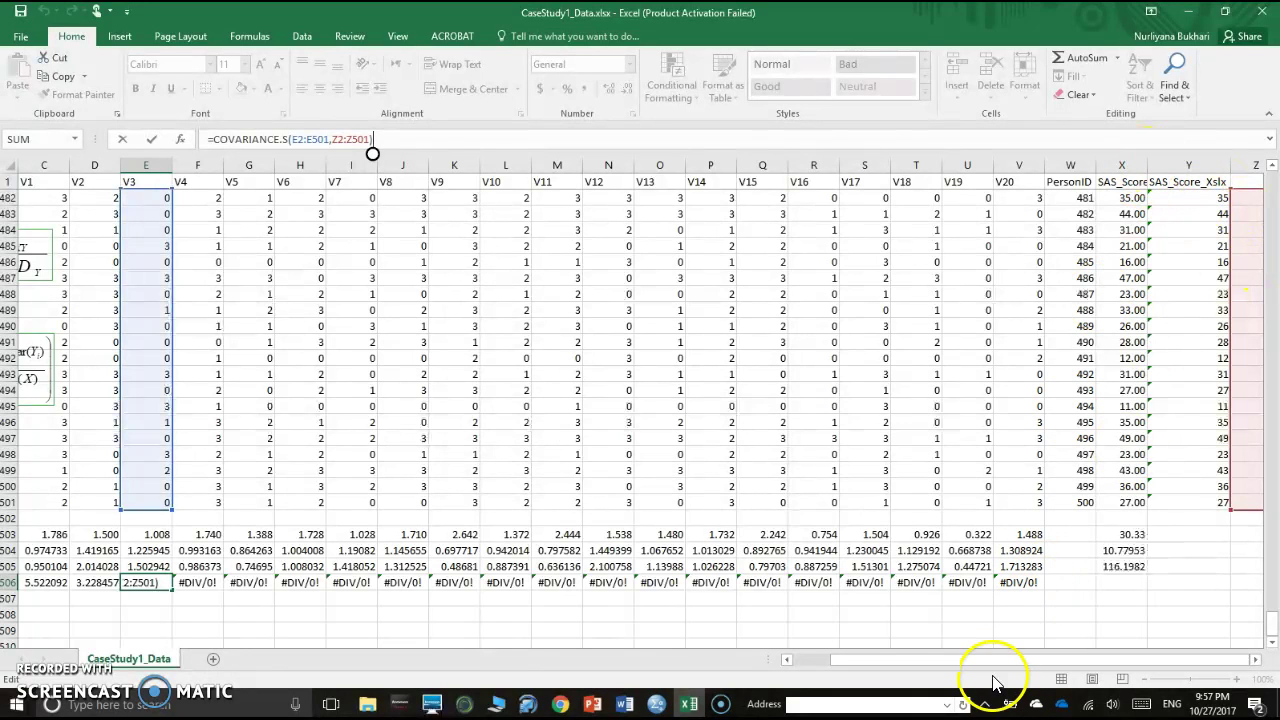
drag(986, 661, 728, 678)
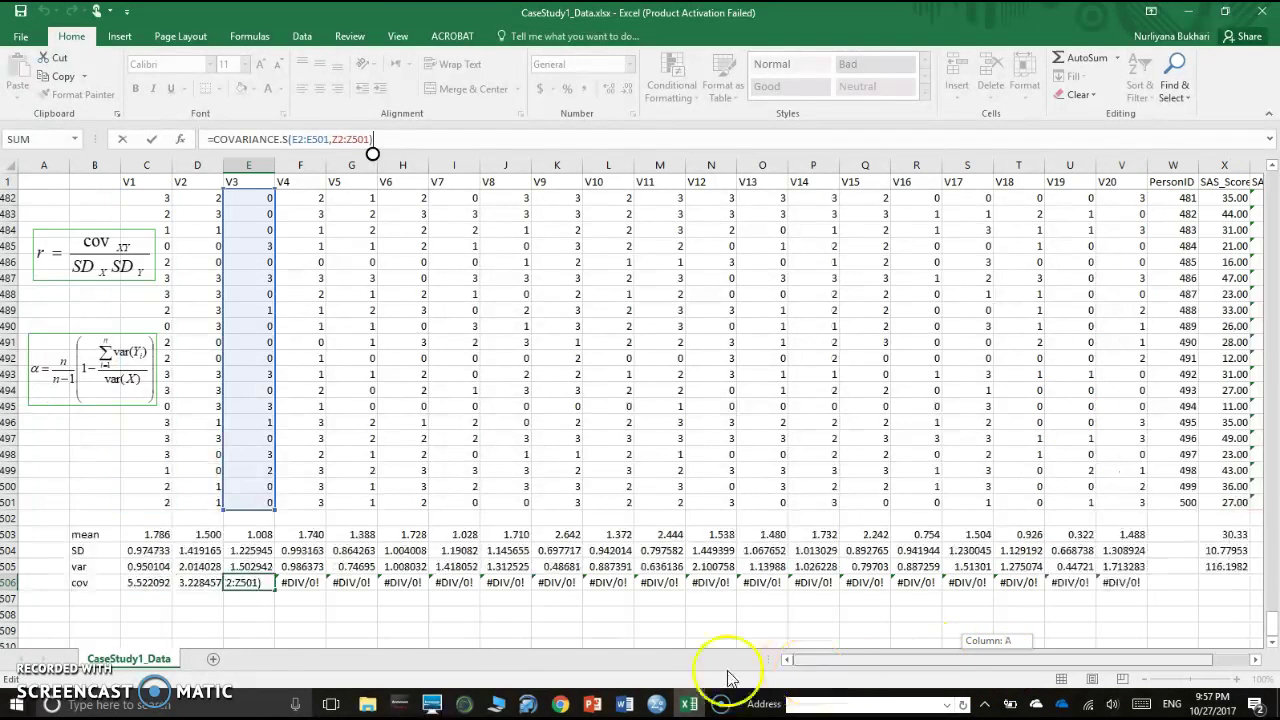
click(180, 586)
click(395, 139)
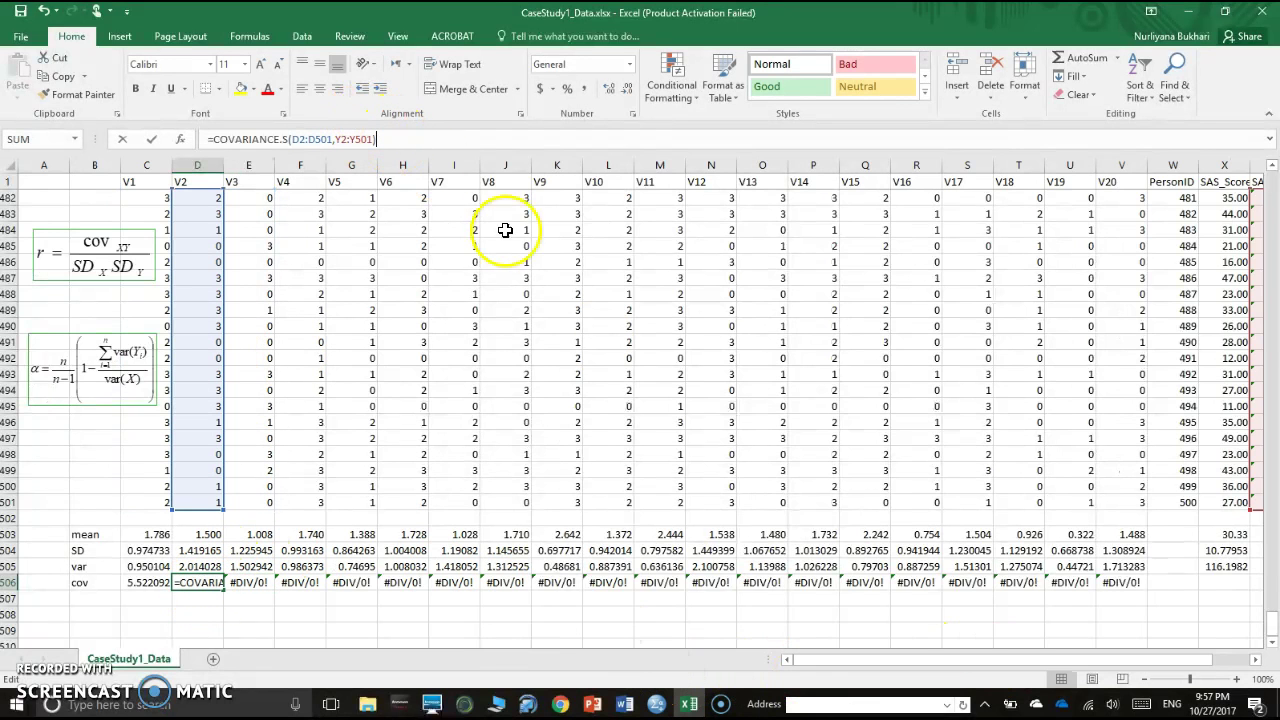
drag(955, 668, 1090, 672)
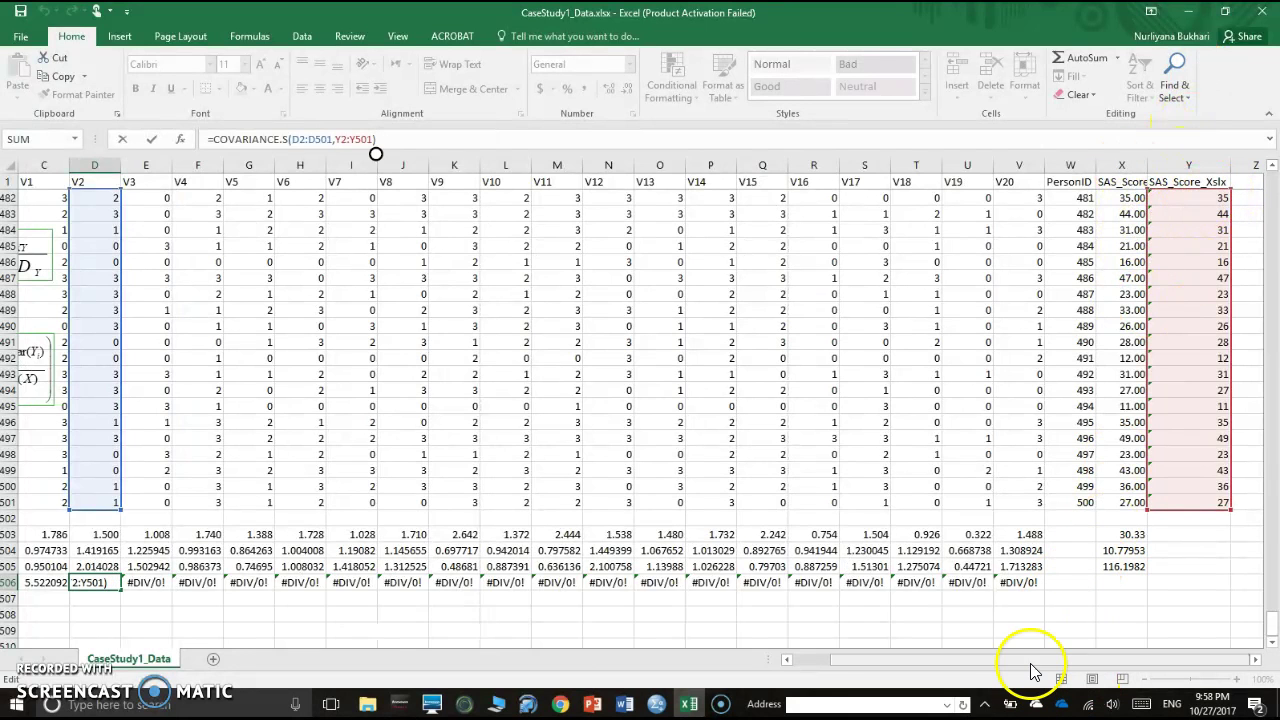
drag(1033, 672, 871, 674)
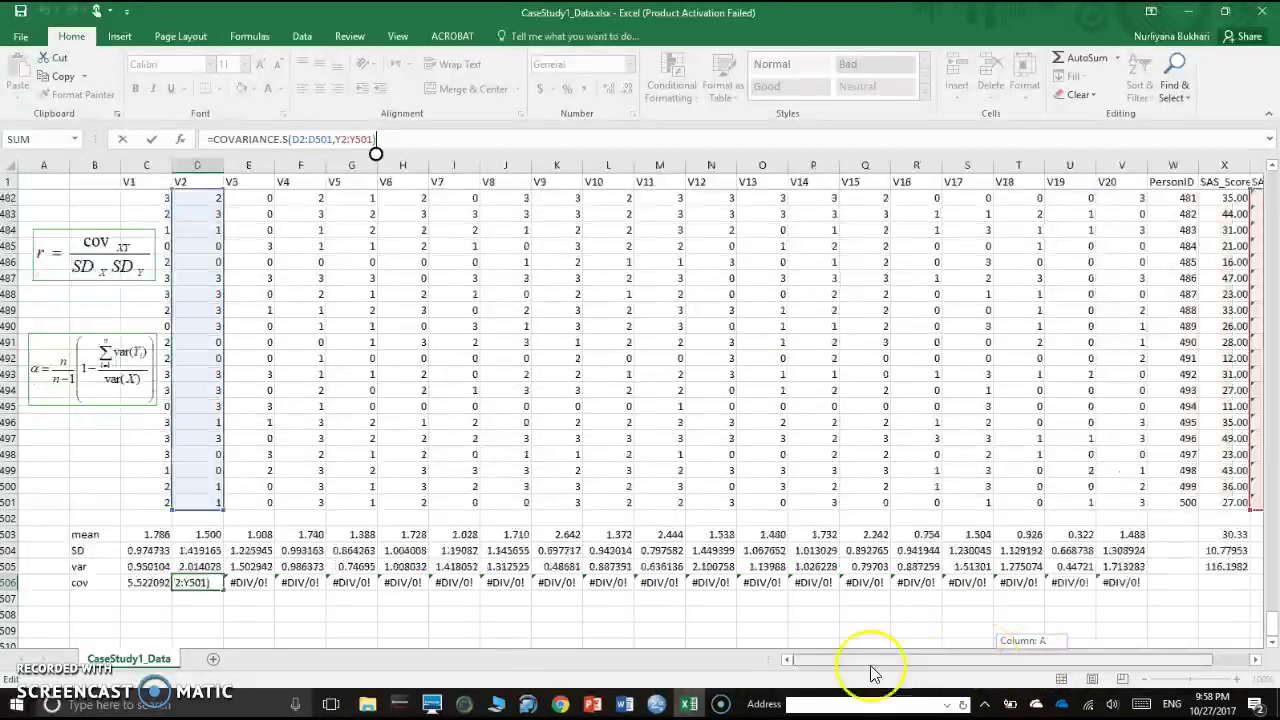
Step: Compare the copied covariance formulas in row 506 for items V3 through V7
click(255, 589)
click(300, 584)
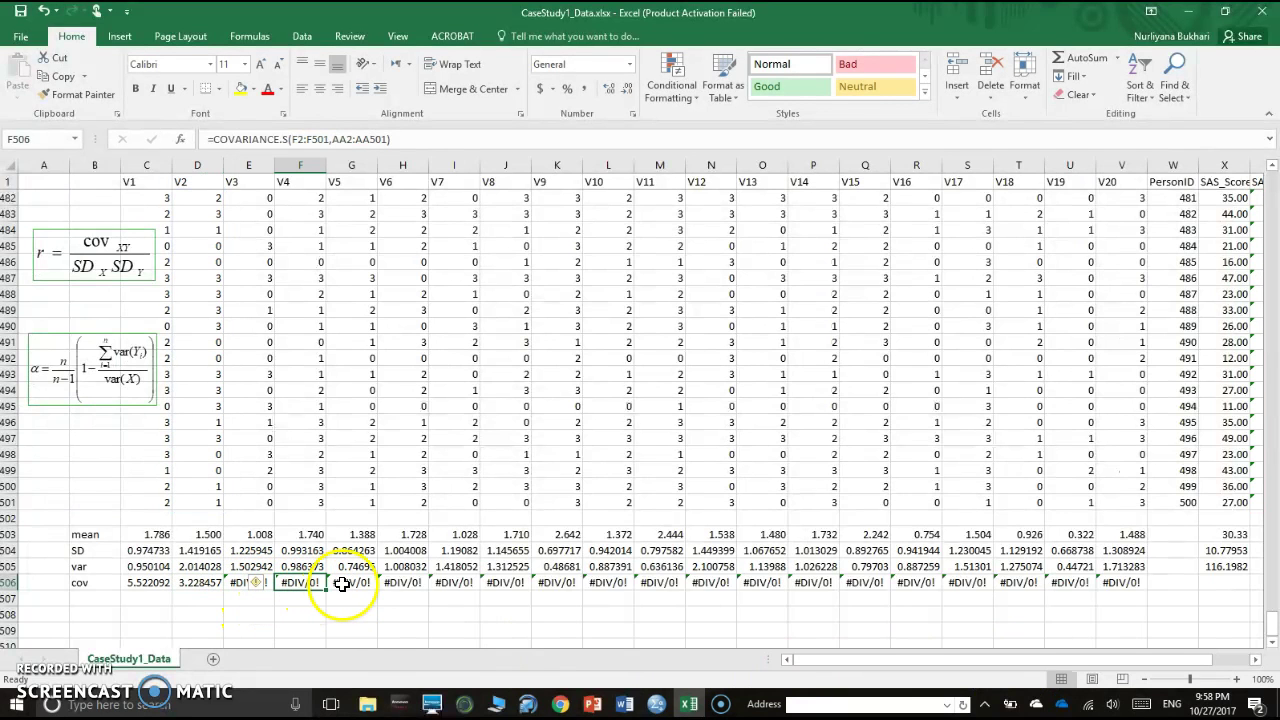
click(341, 584)
click(402, 584)
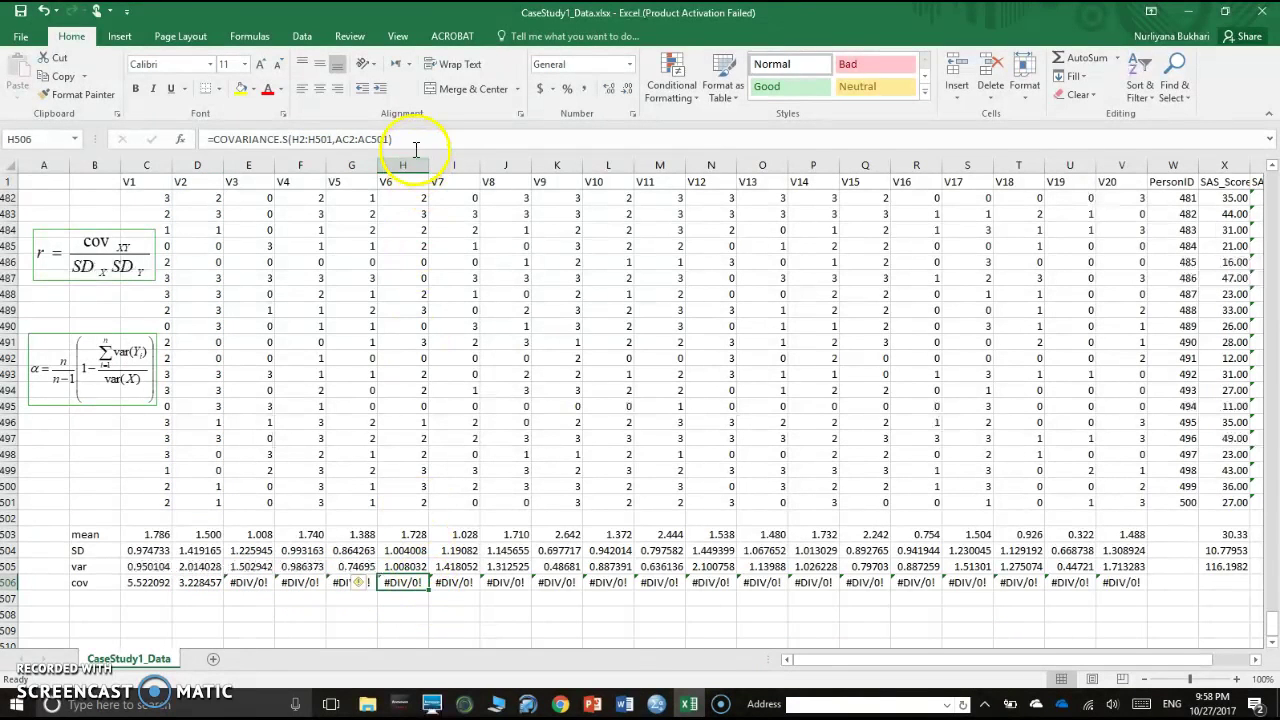
click(455, 588)
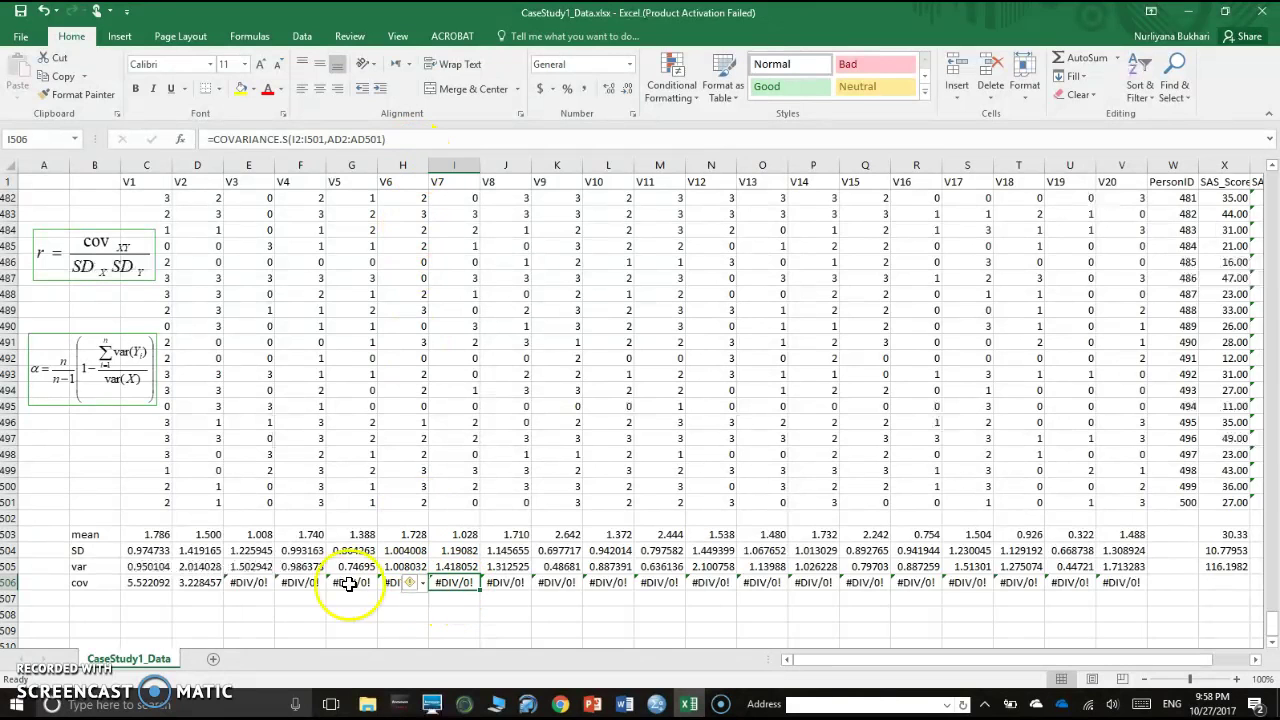
click(286, 585)
click(255, 584)
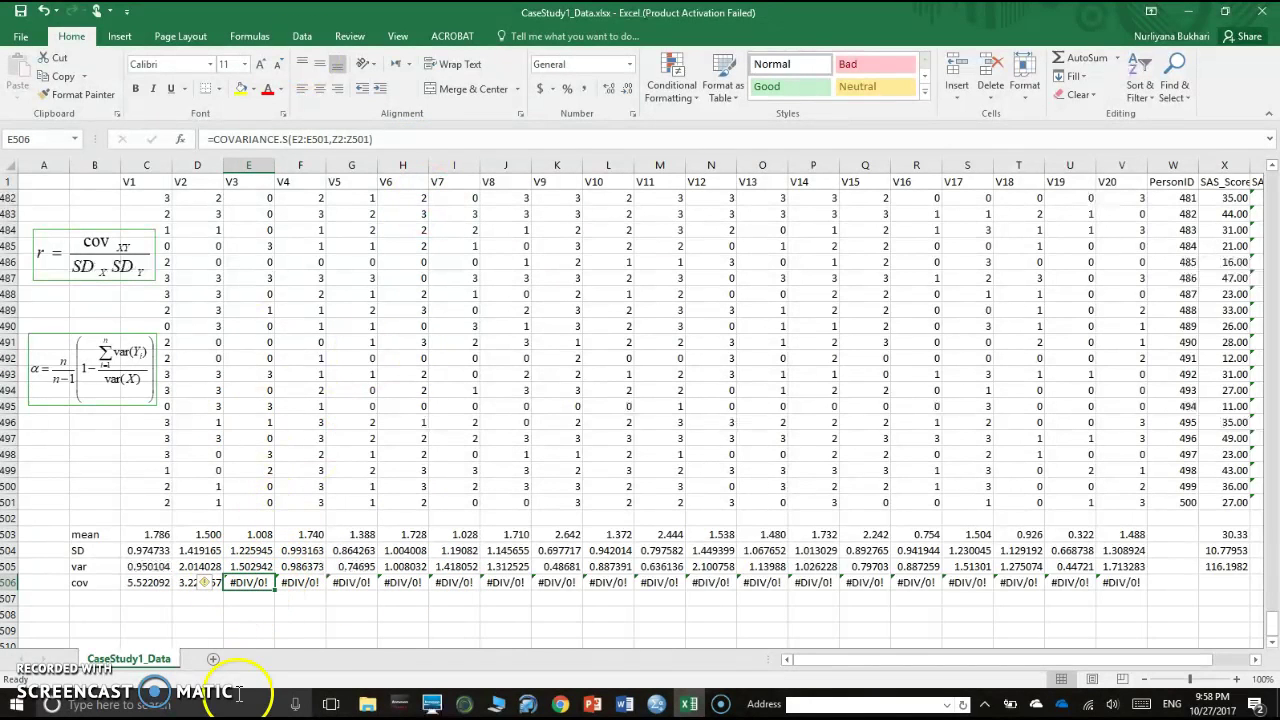
Step: Lock the total-score column in C506 using =COVARIANCE.S(C2:C501,$X2:$X501) and copy the formula across row 506 to V506
click(159, 584)
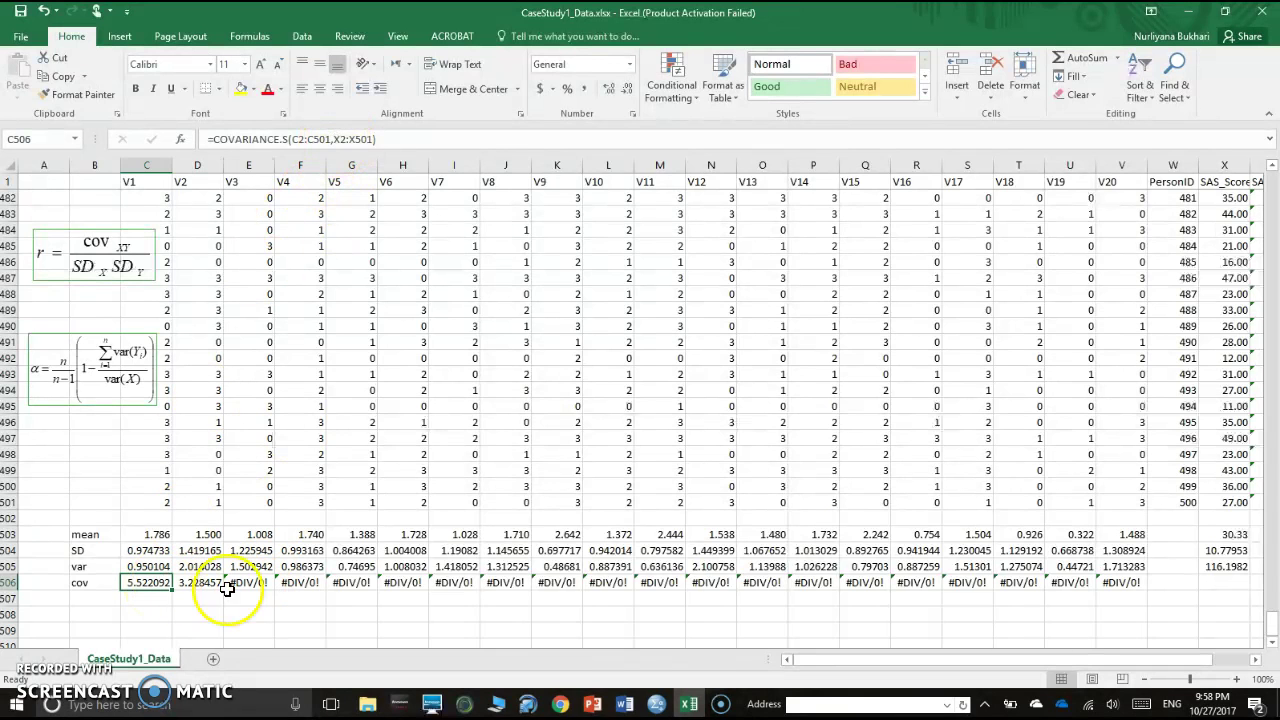
click(338, 139)
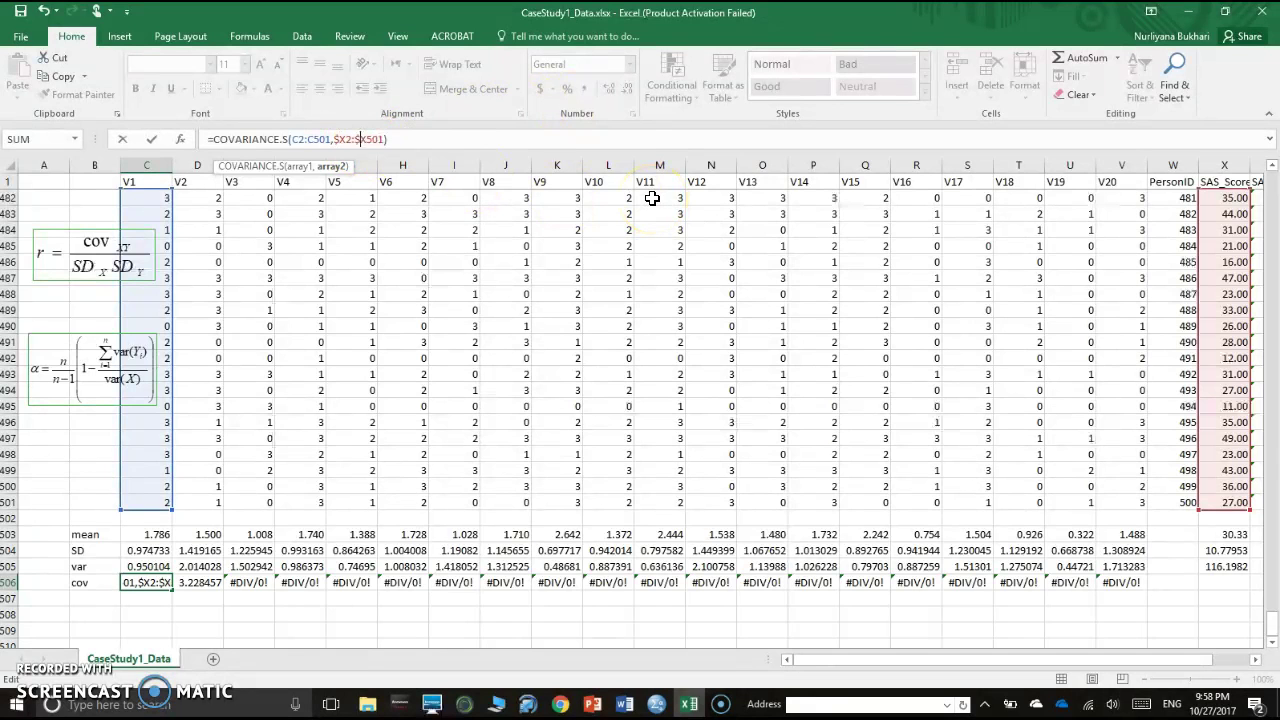
click(460, 138)
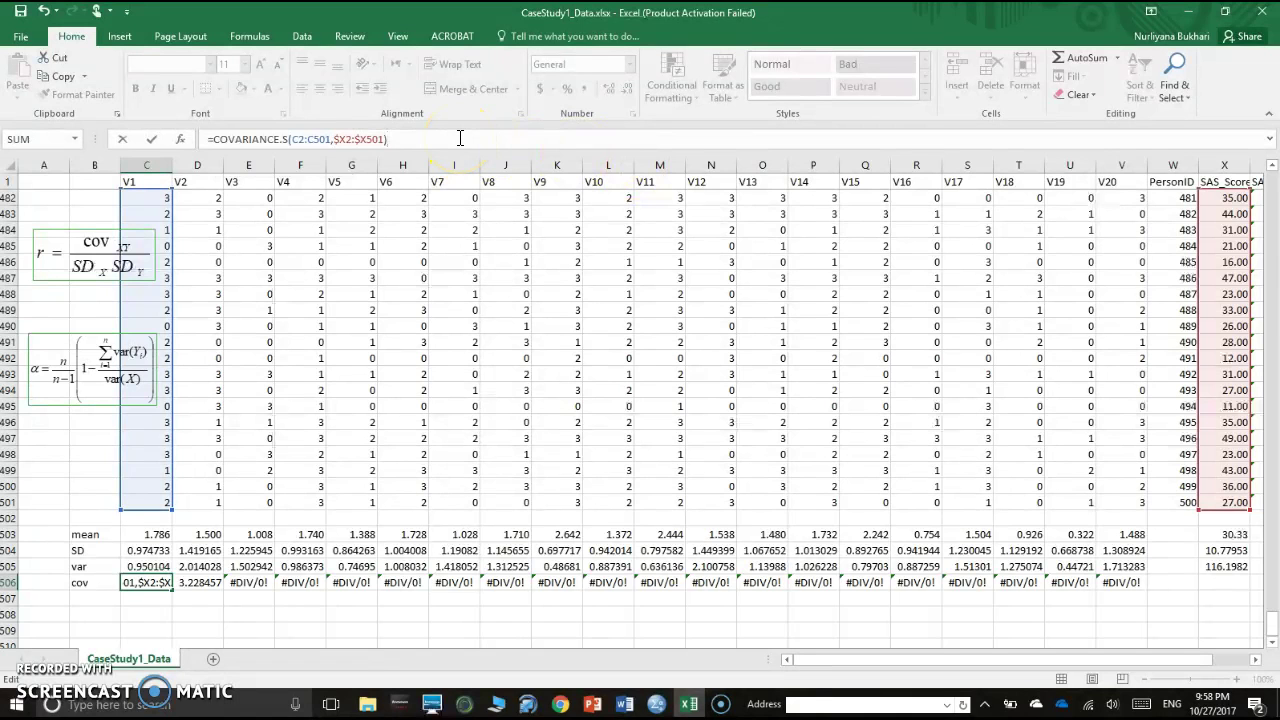
key(Return)
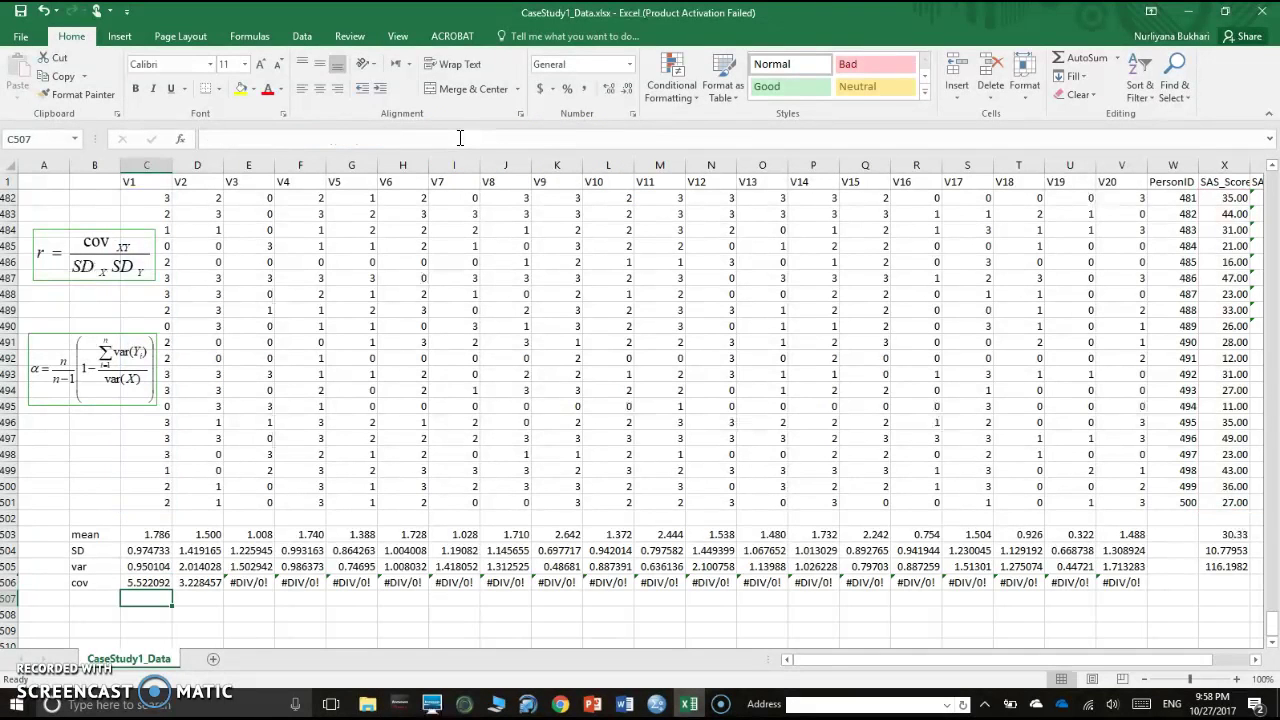
click(160, 585)
drag(170, 591, 1125, 572)
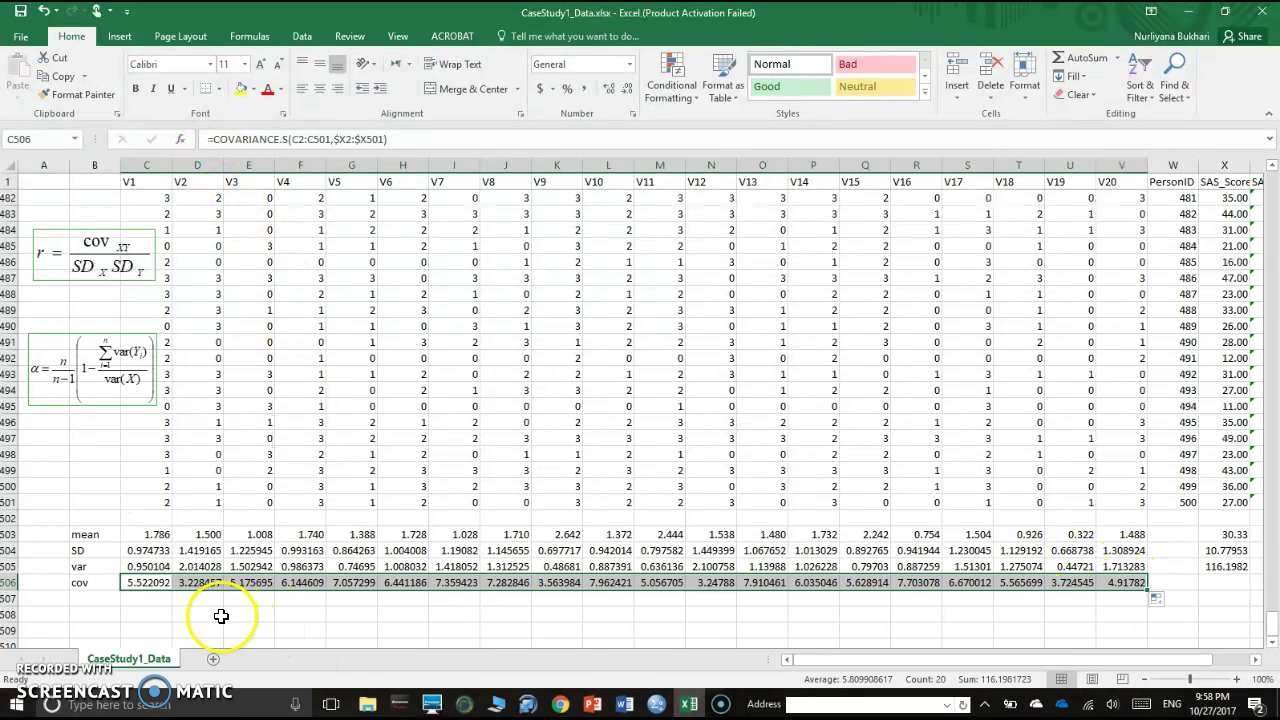
Step: Check the ranges used by the recopied covariance formulas for V2 and V3 in cells D506 and E506
click(205, 582)
click(408, 138)
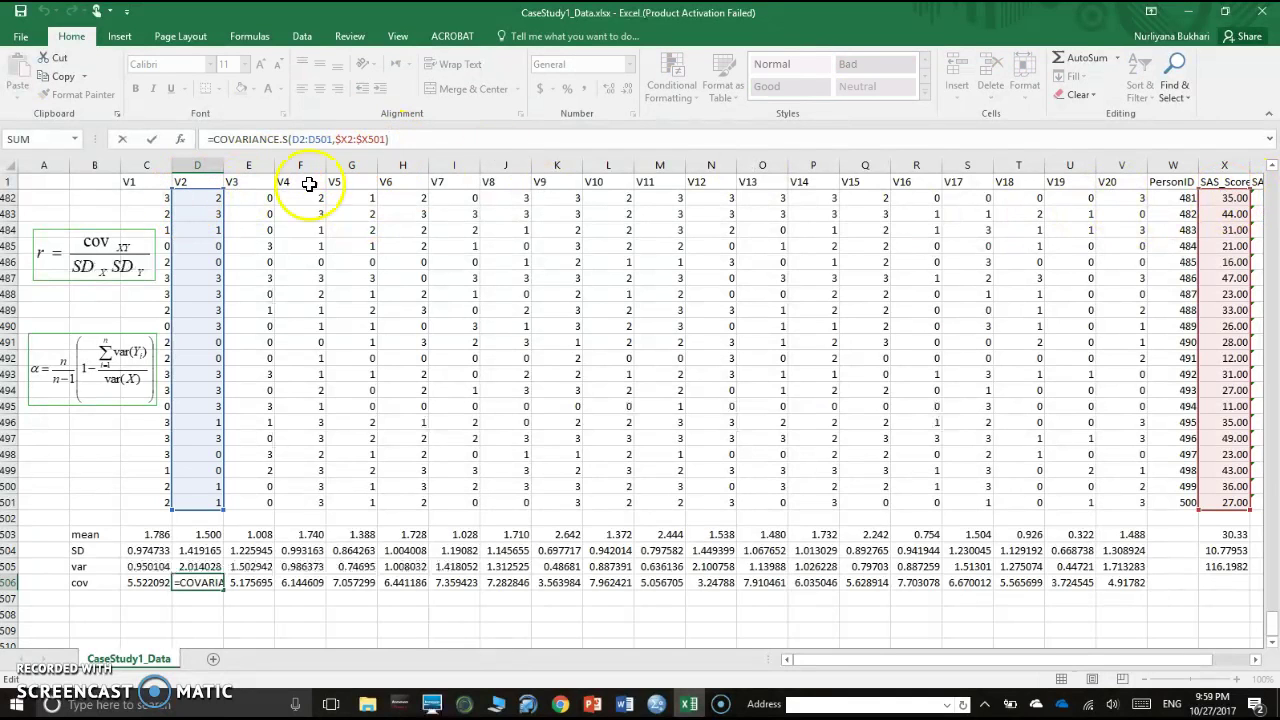
click(262, 585)
click(401, 138)
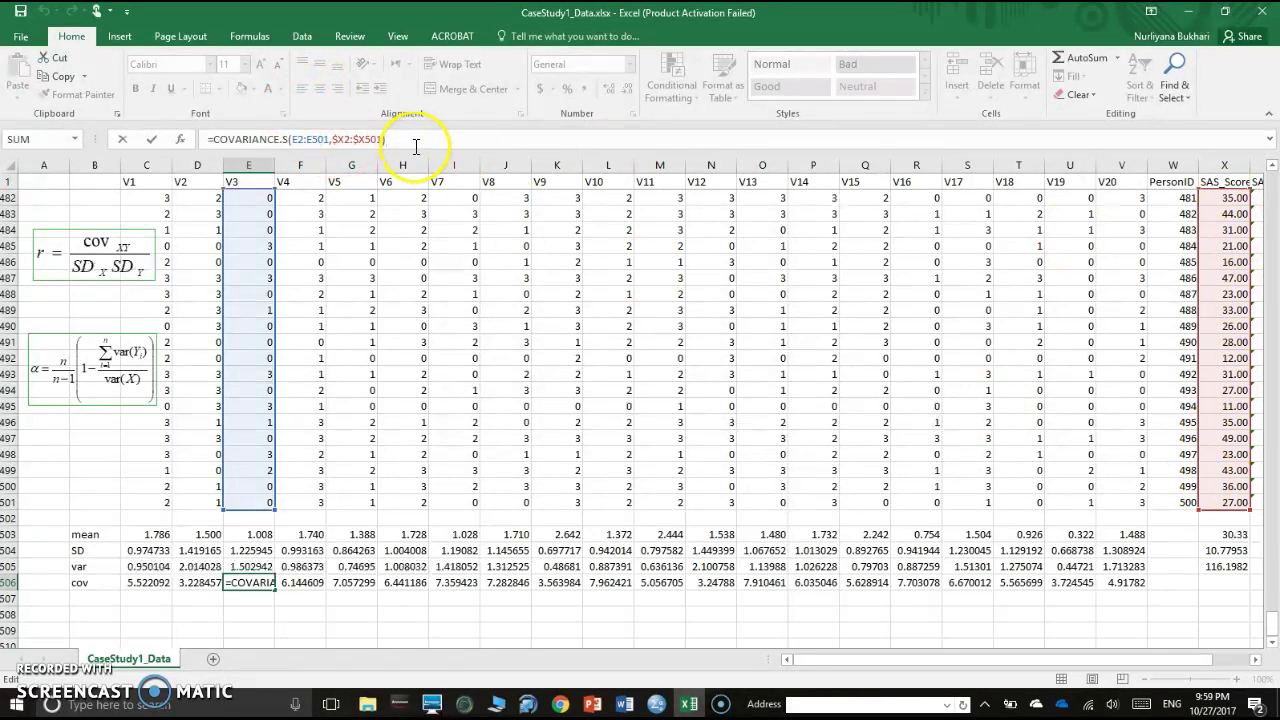
key(Return)
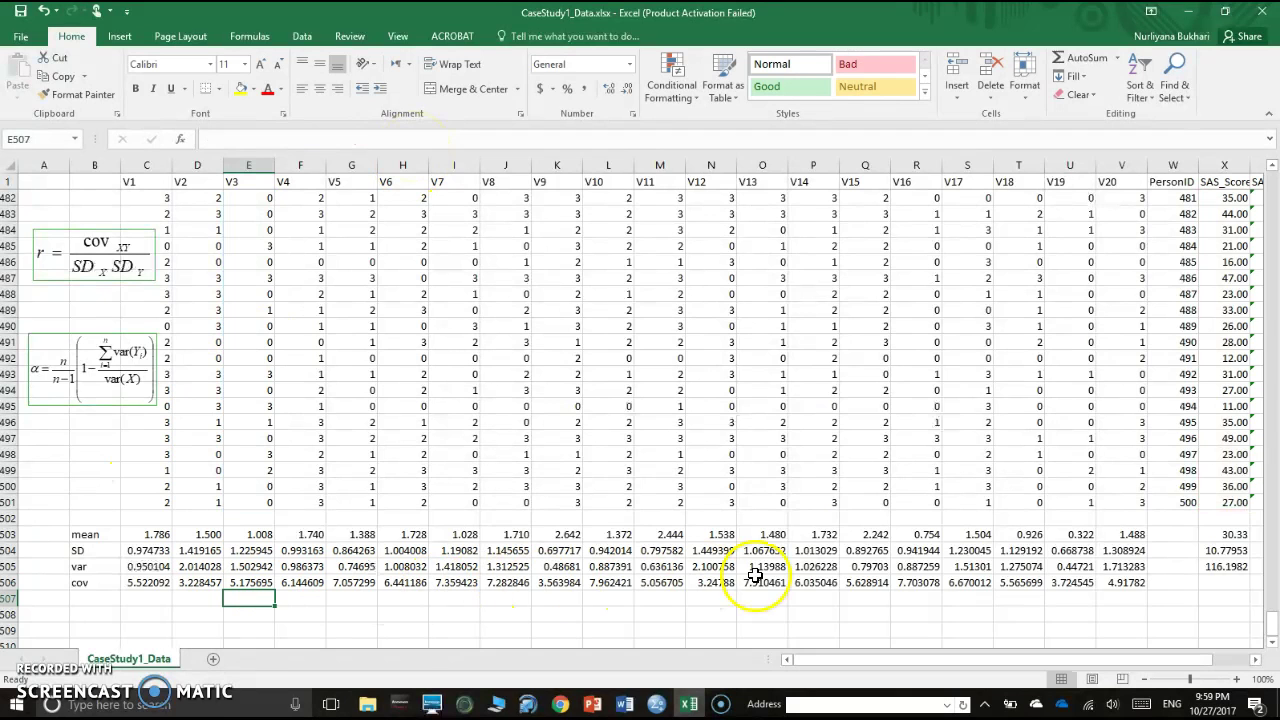
Step: Label cell B507 as cor below the covariance row
click(94, 584)
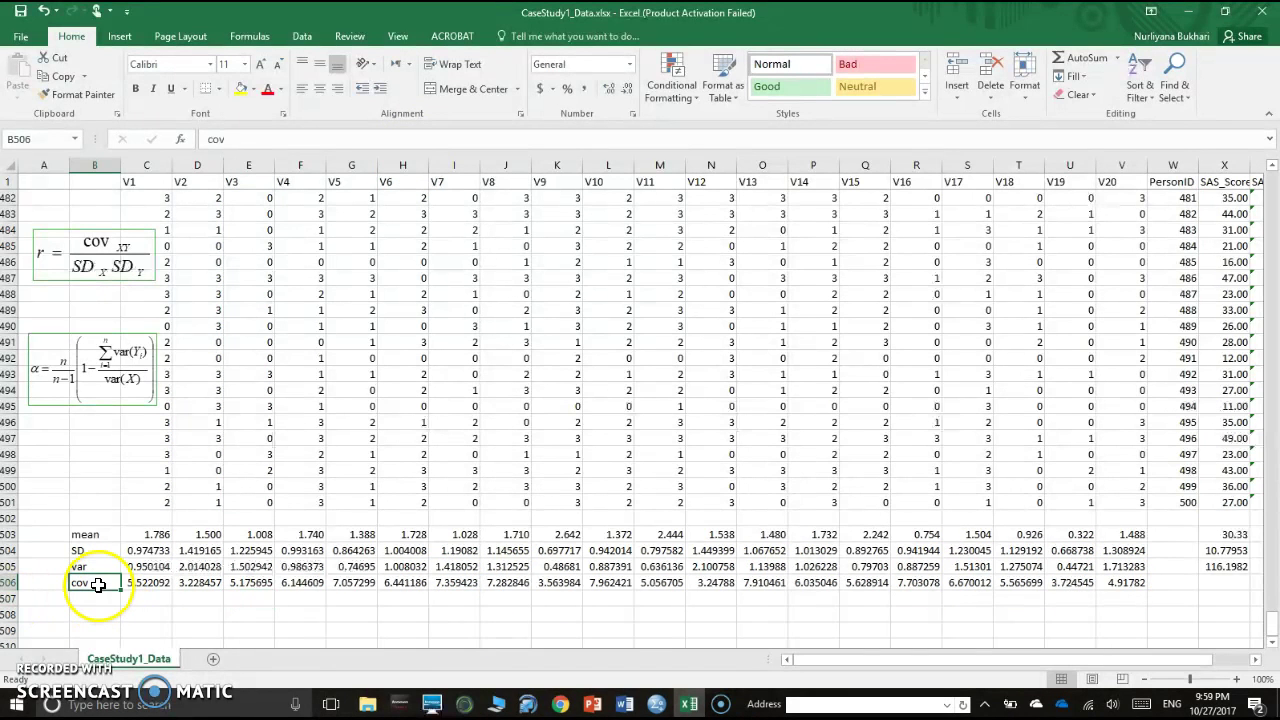
click(62, 243)
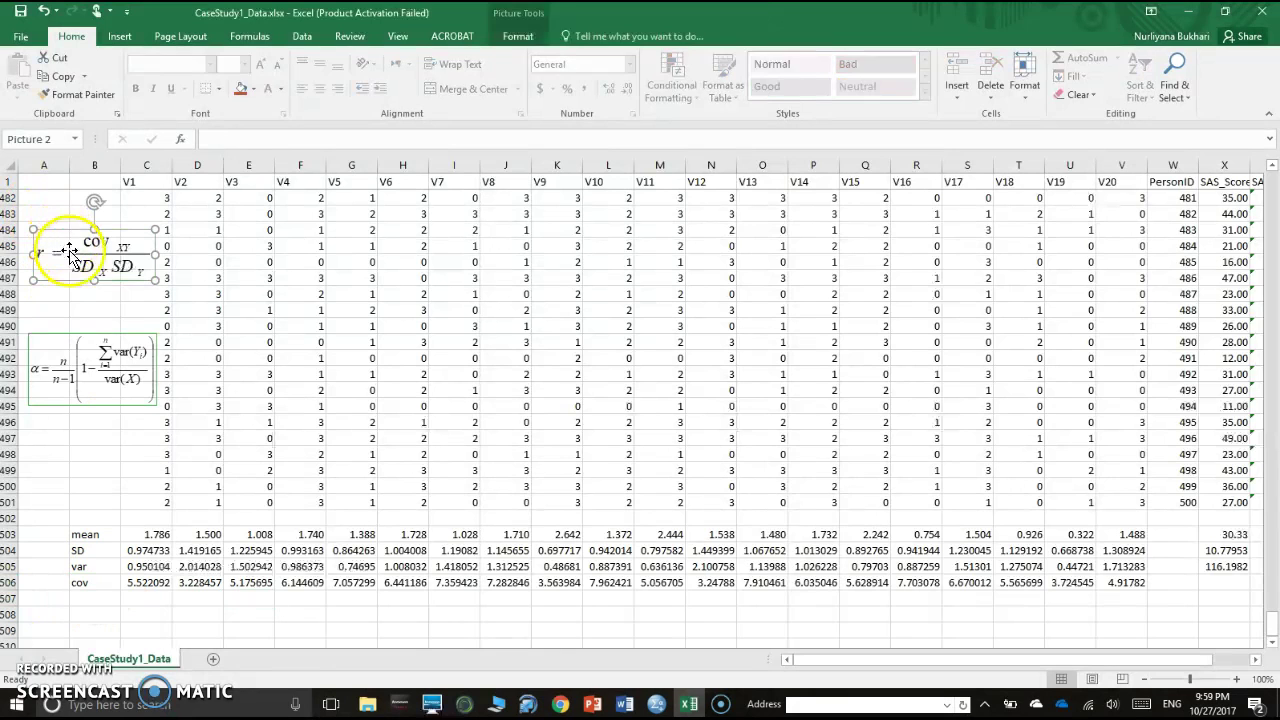
click(97, 602)
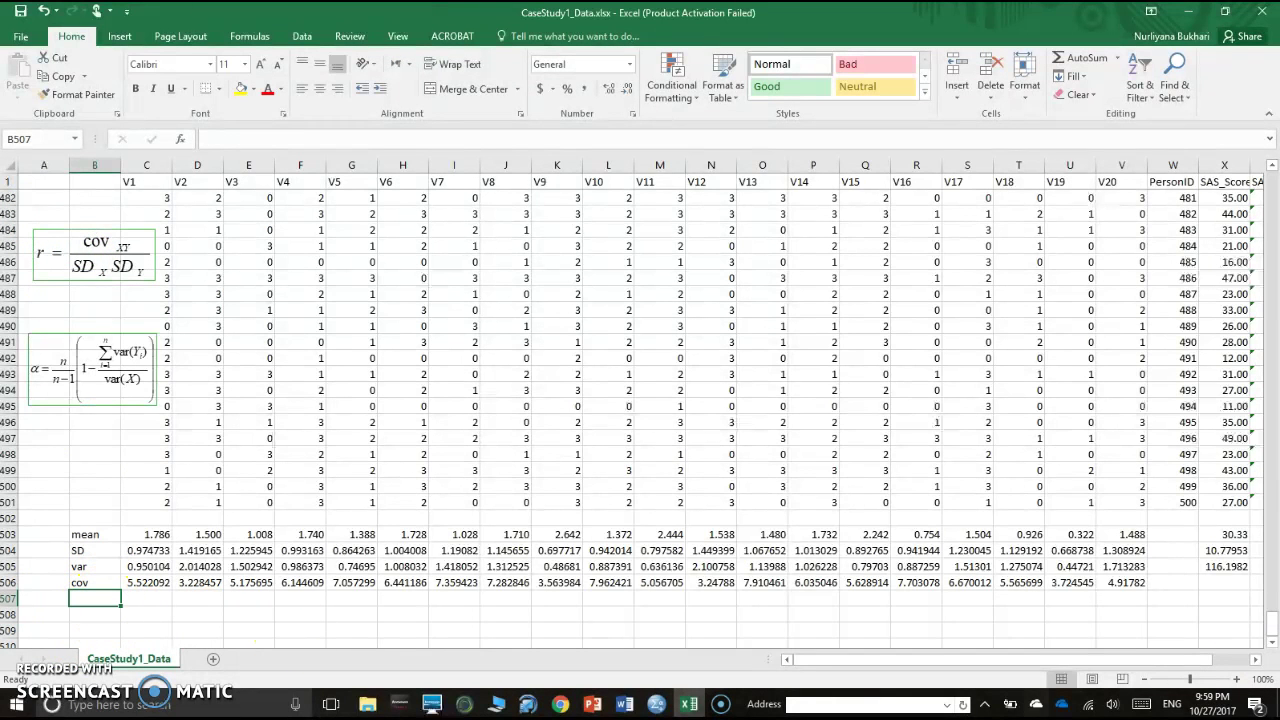
text(cor)
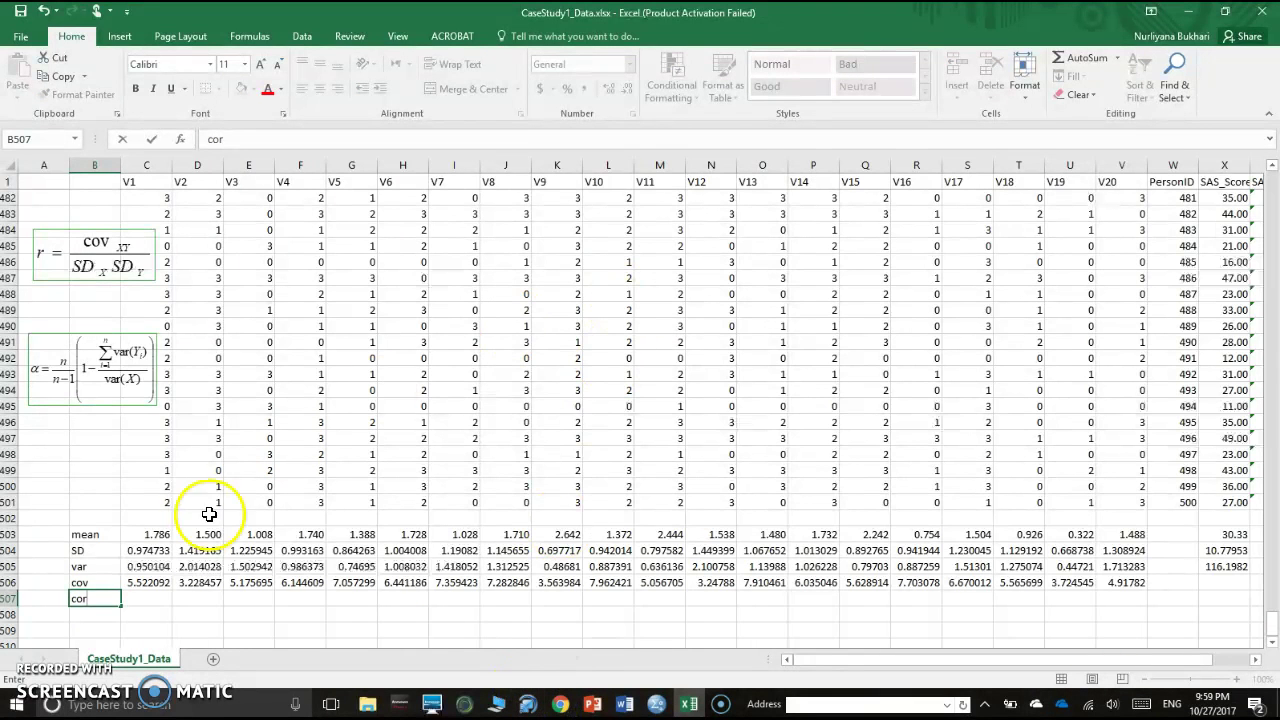
Step: Change the label in B506 to cov(item-total) and fit column B's width to its contents
click(102, 584)
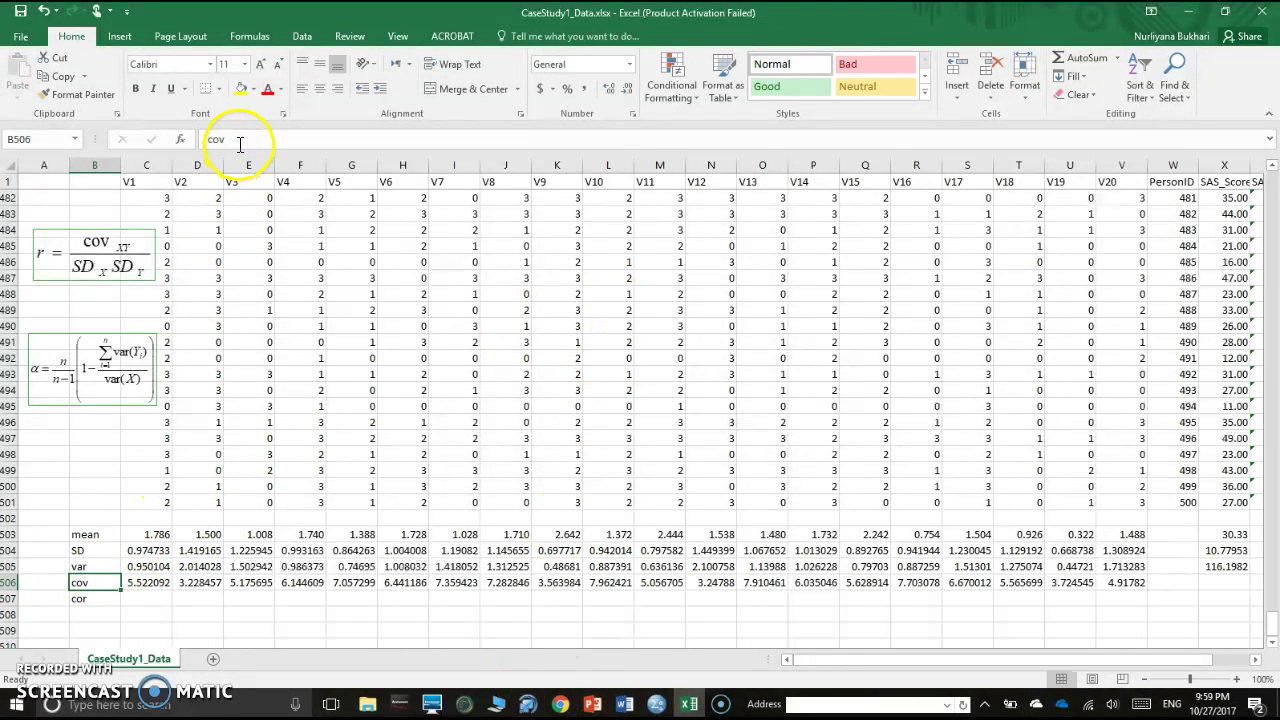
click(240, 141)
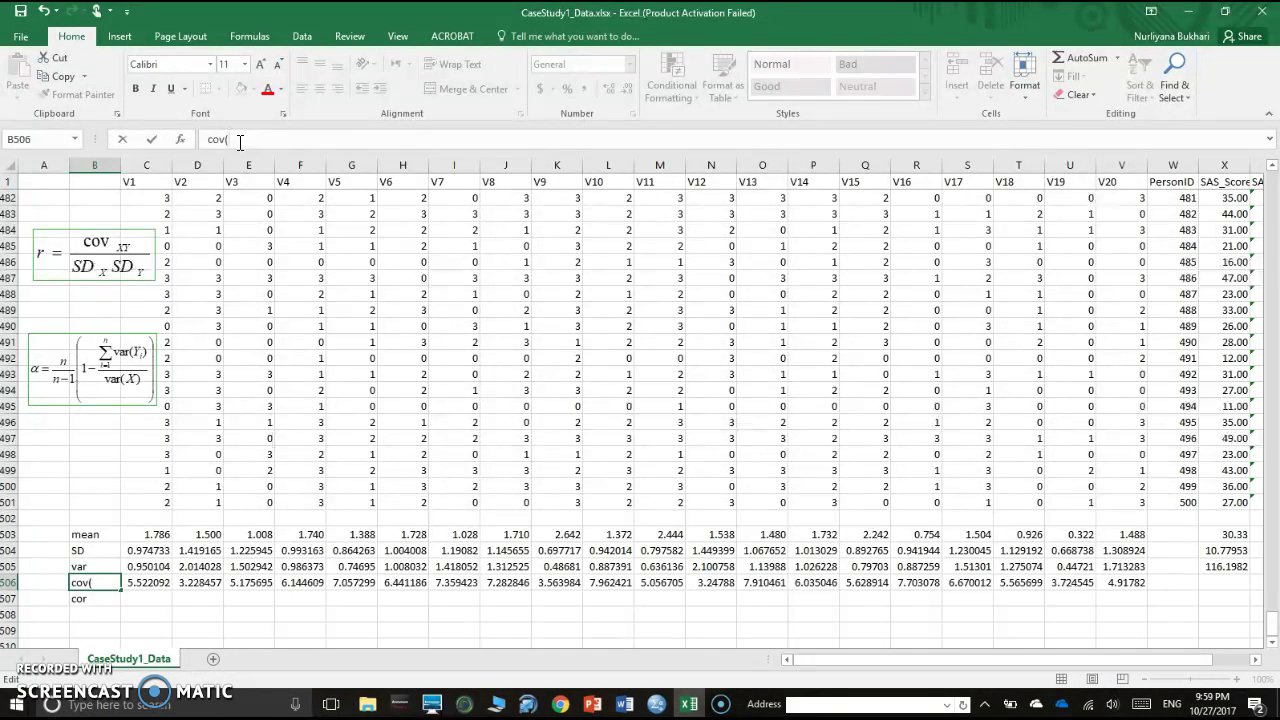
text(item-to)
text(tal)
text(c)
key(BackSpace)
text(cor)
key(BackSpace)
key(BackSpace)
key(BackSpace)
key(BackSpace)
text())
key(Return)
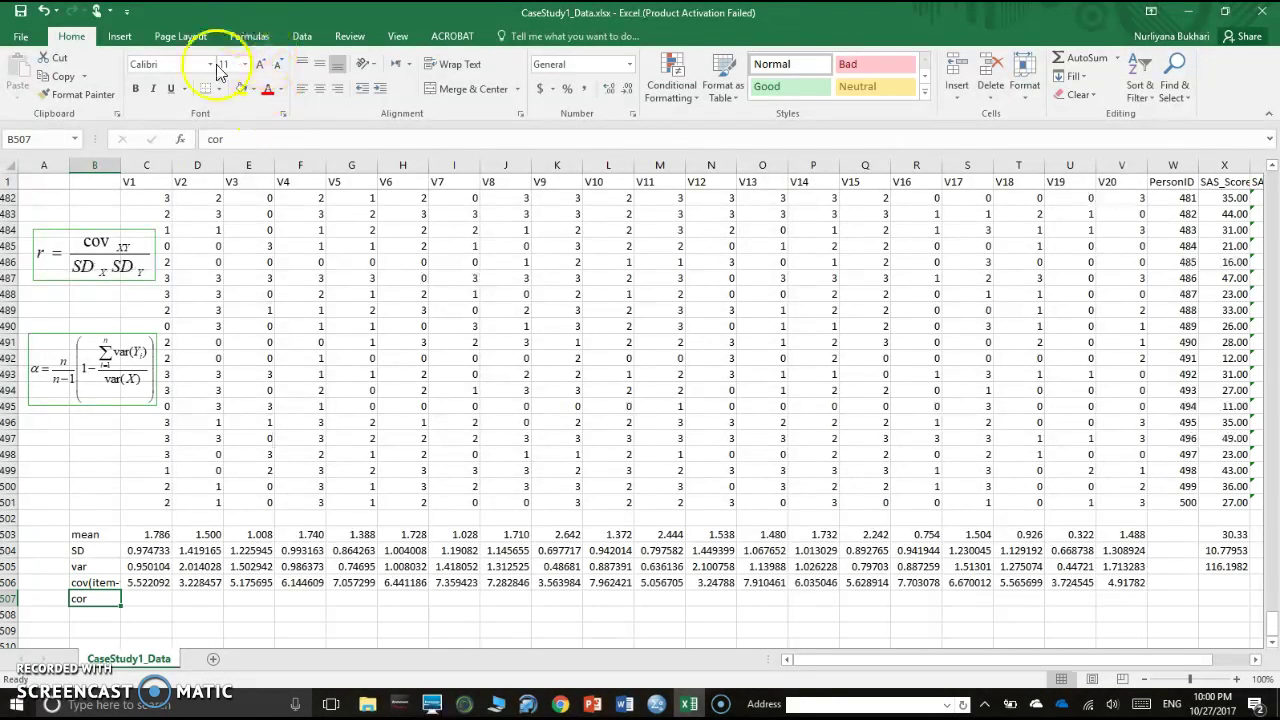
double_click(120, 165)
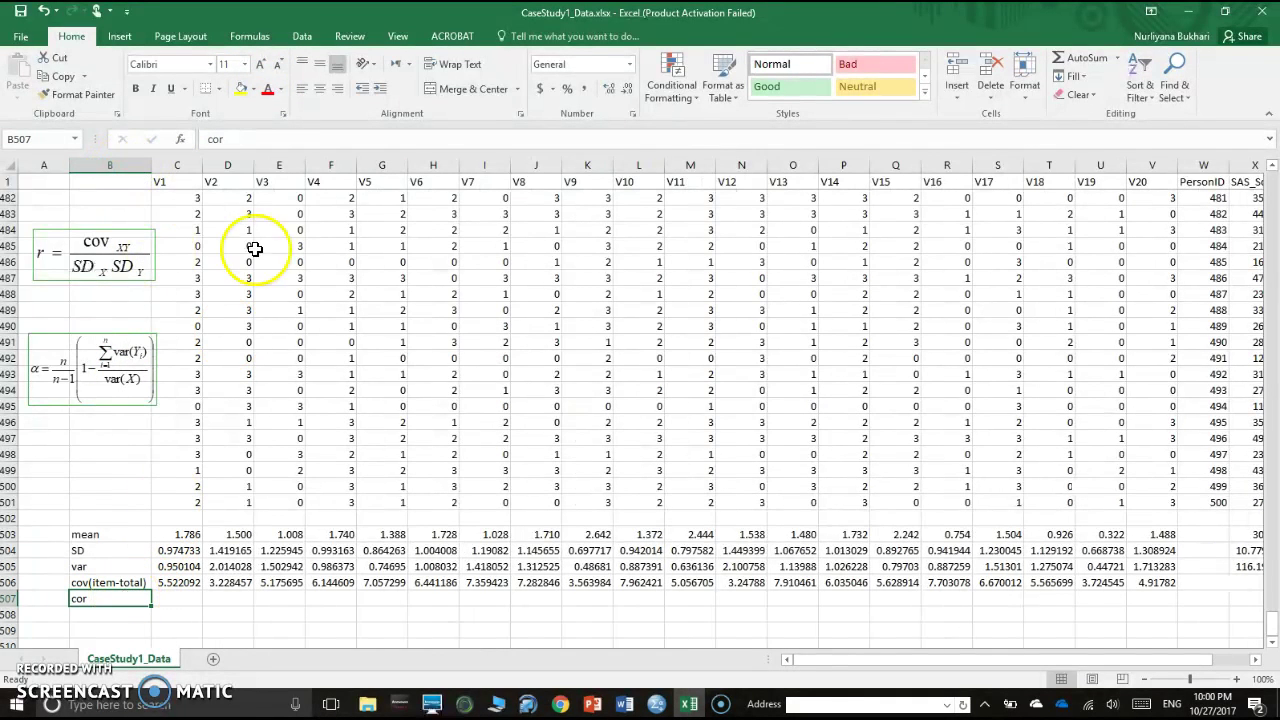
Step: Extend the label in B507 to cor(item-total)
click(257, 139)
text((item)
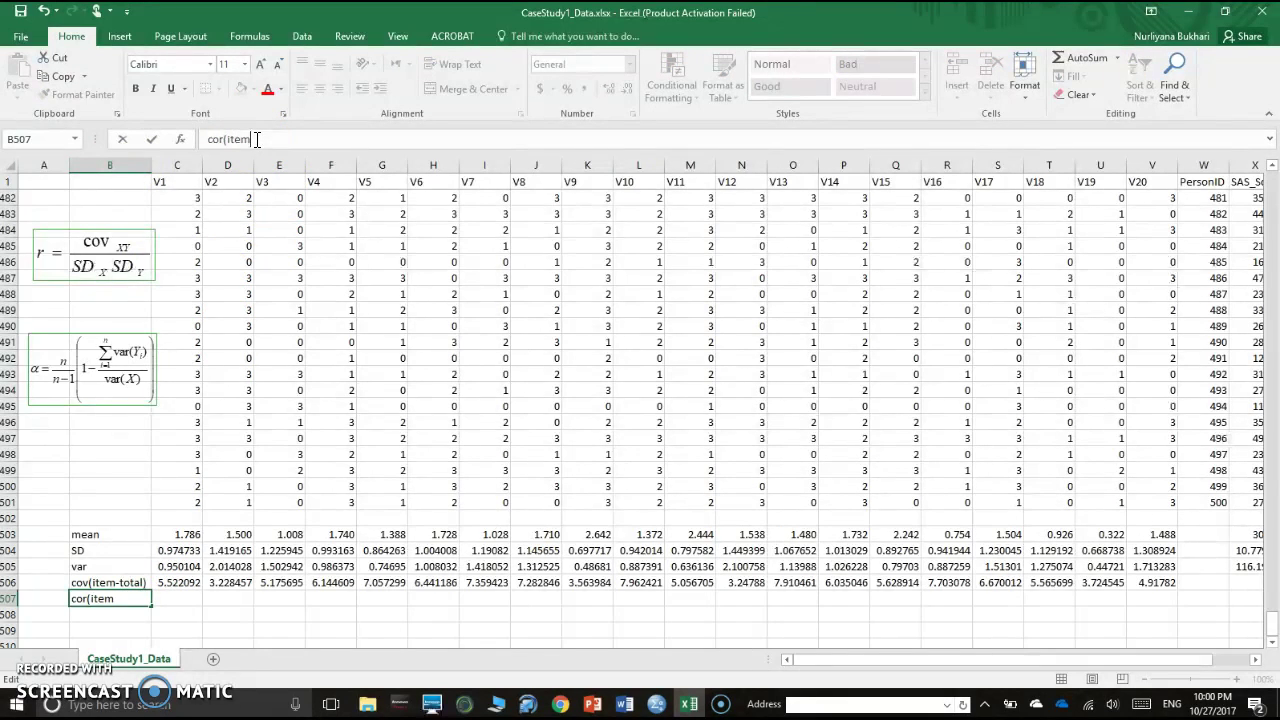
text(-total))
key(Return)
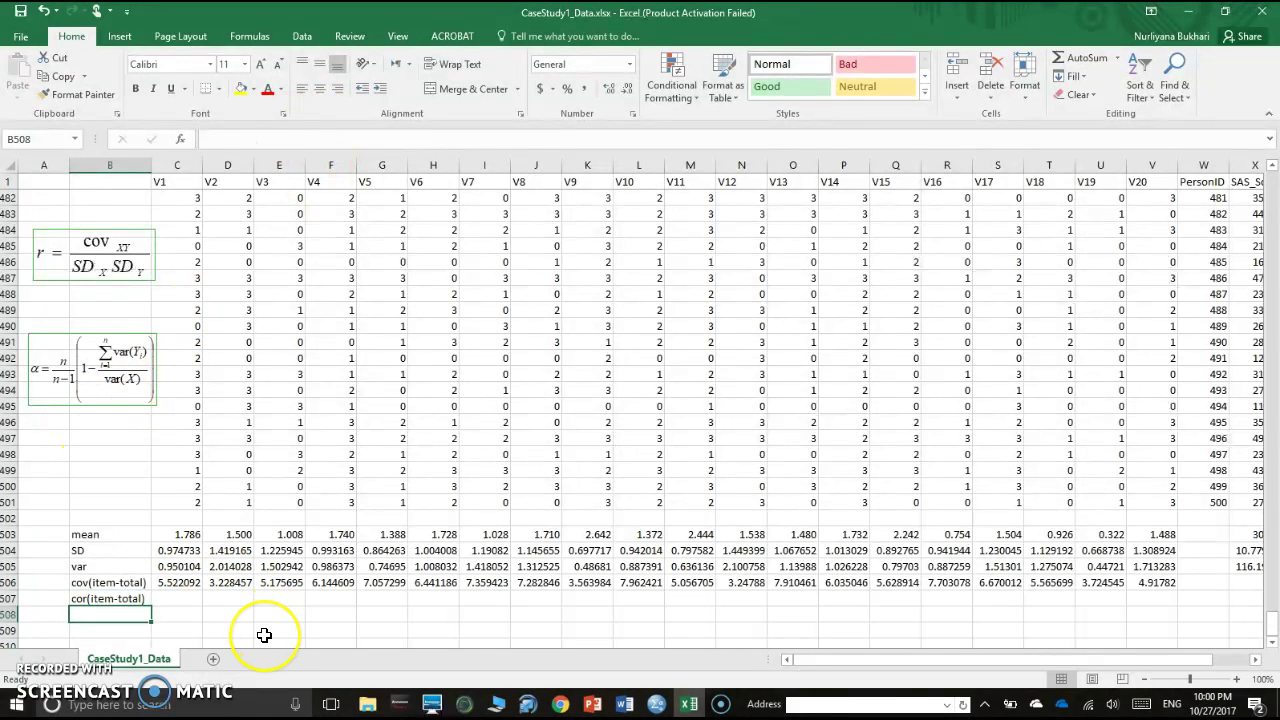